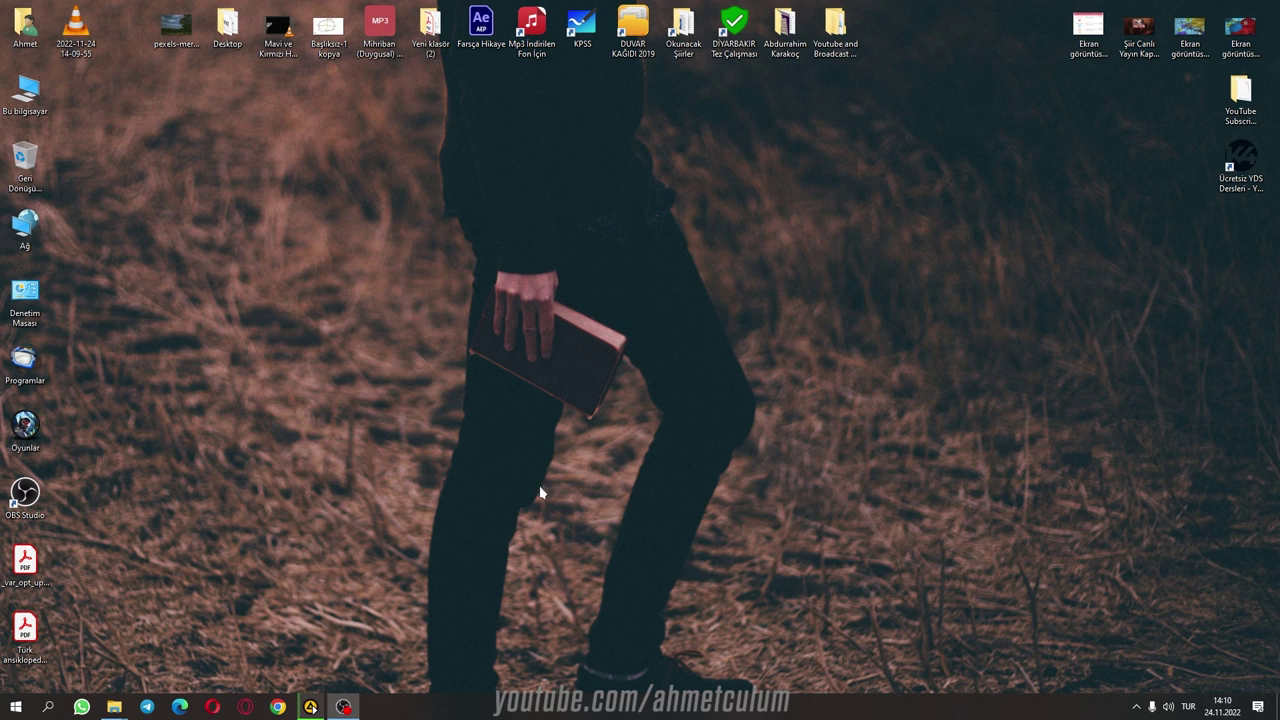
Step: Open Adobe Audition 2023 and delete the recovered previous session
left_click(16, 707)
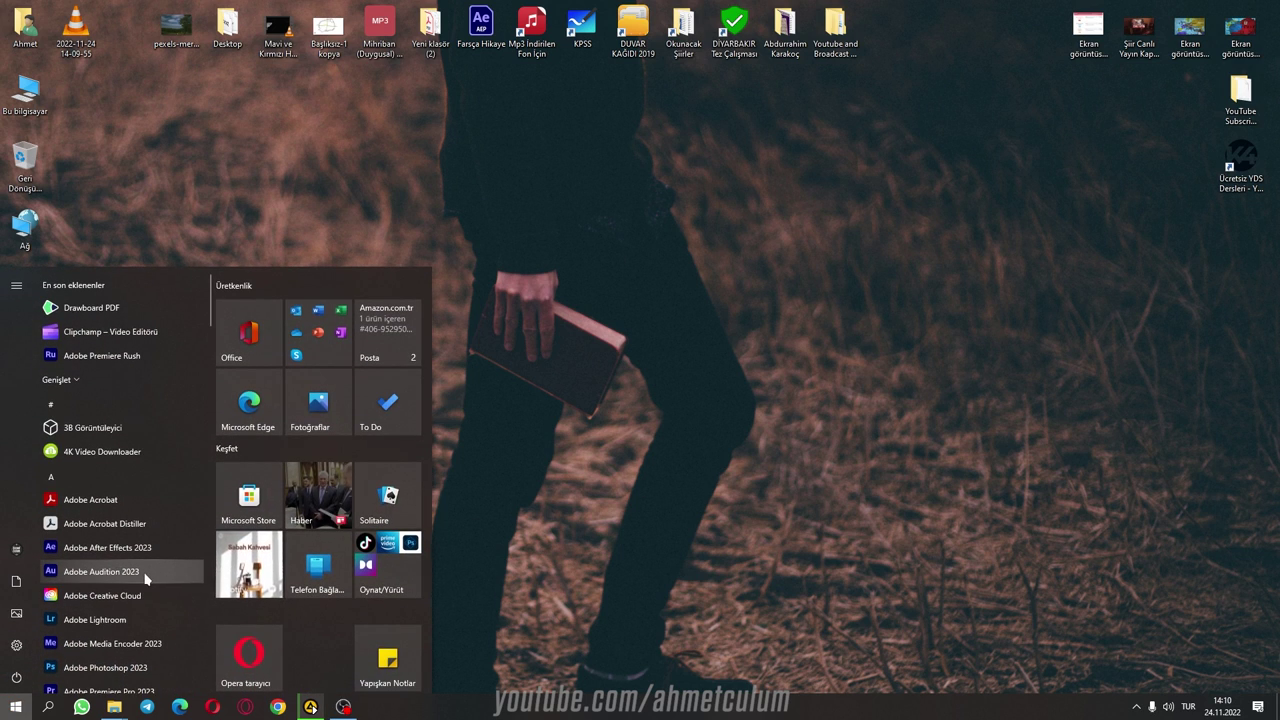
left_click(152, 574)
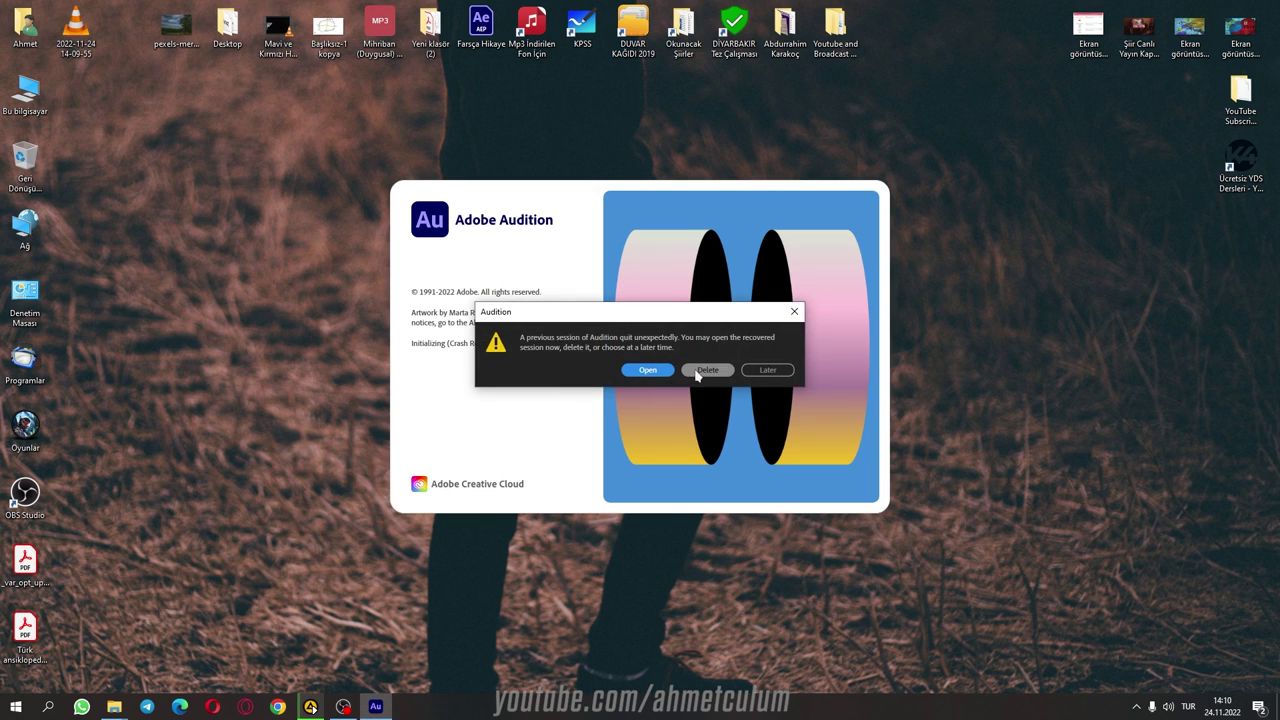
left_click(703, 370)
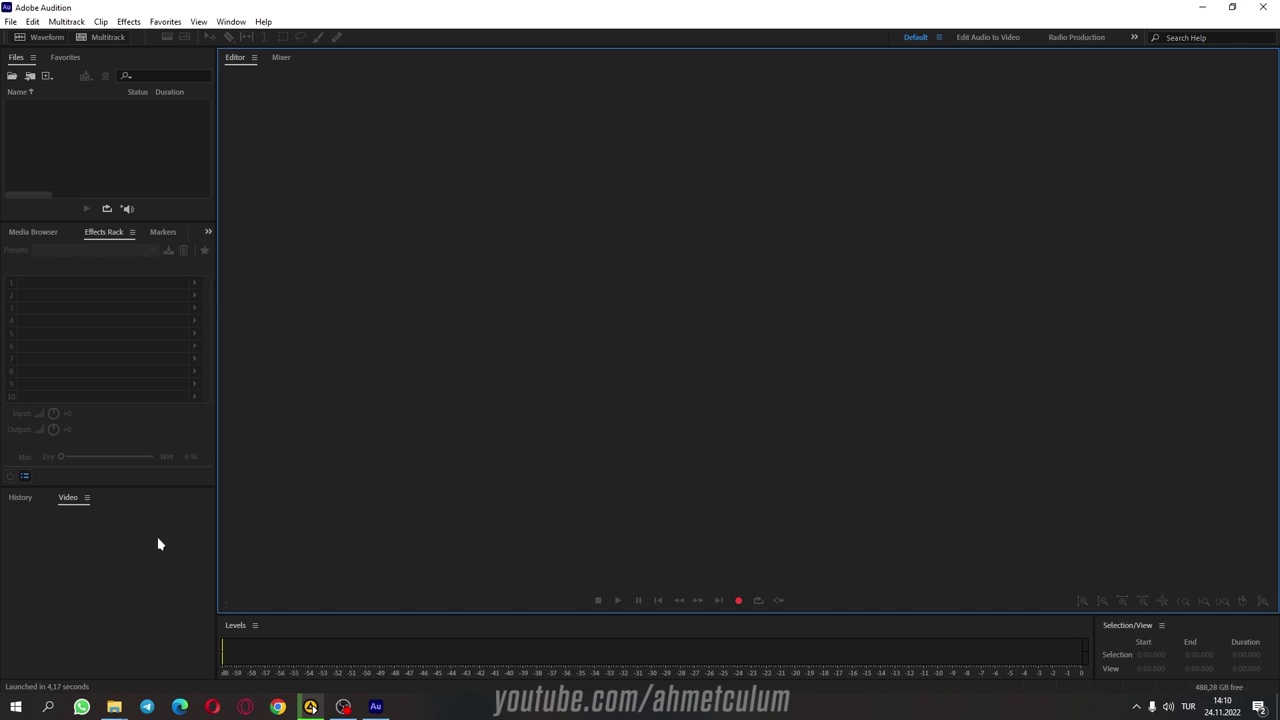
Step: Open Adobe Creative Cloud, look through the list of installed applications, and close it
left_click(16, 707)
left_click(106, 598)
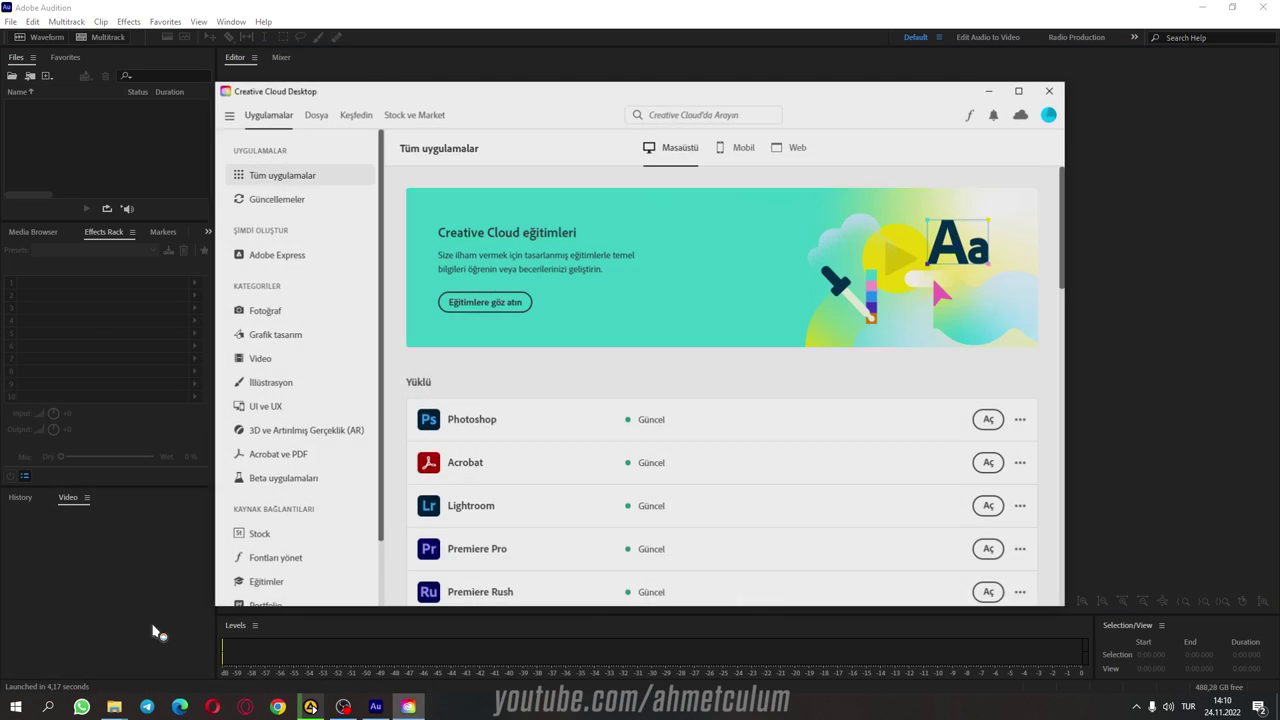
scroll(515, 470, "down", 3)
scroll(515, 470, "up", 2)
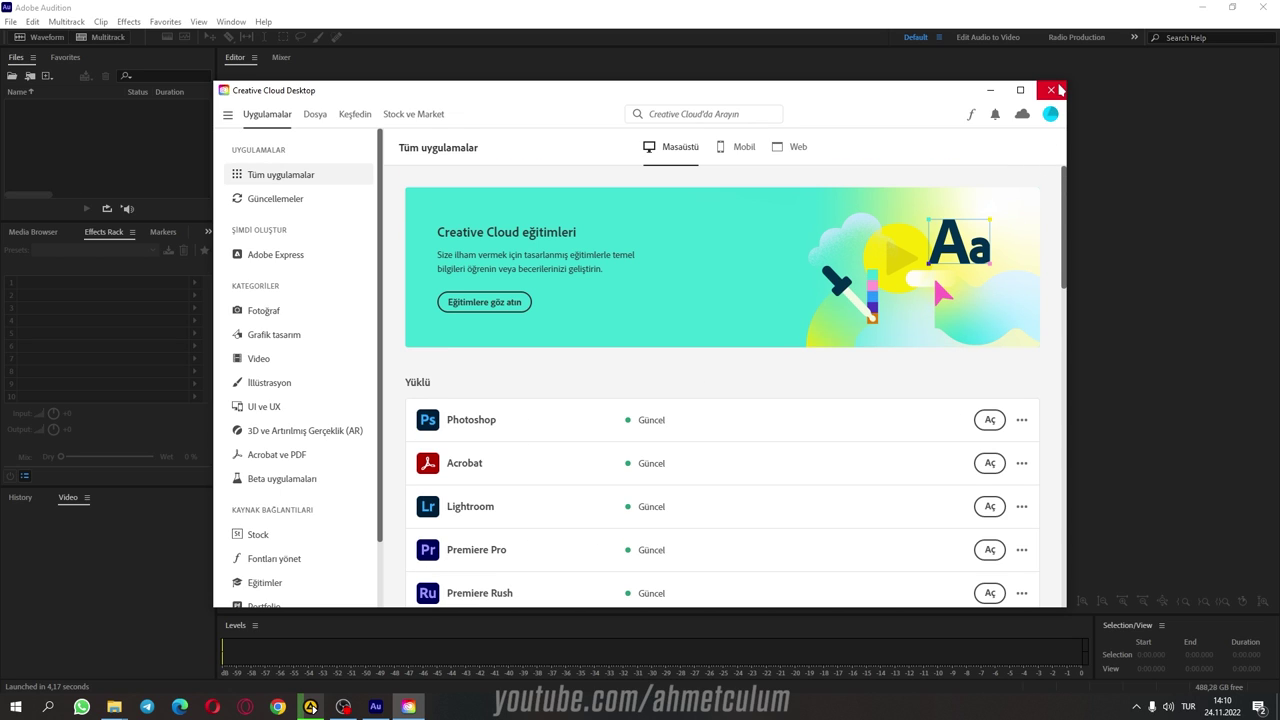
left_click(1052, 90)
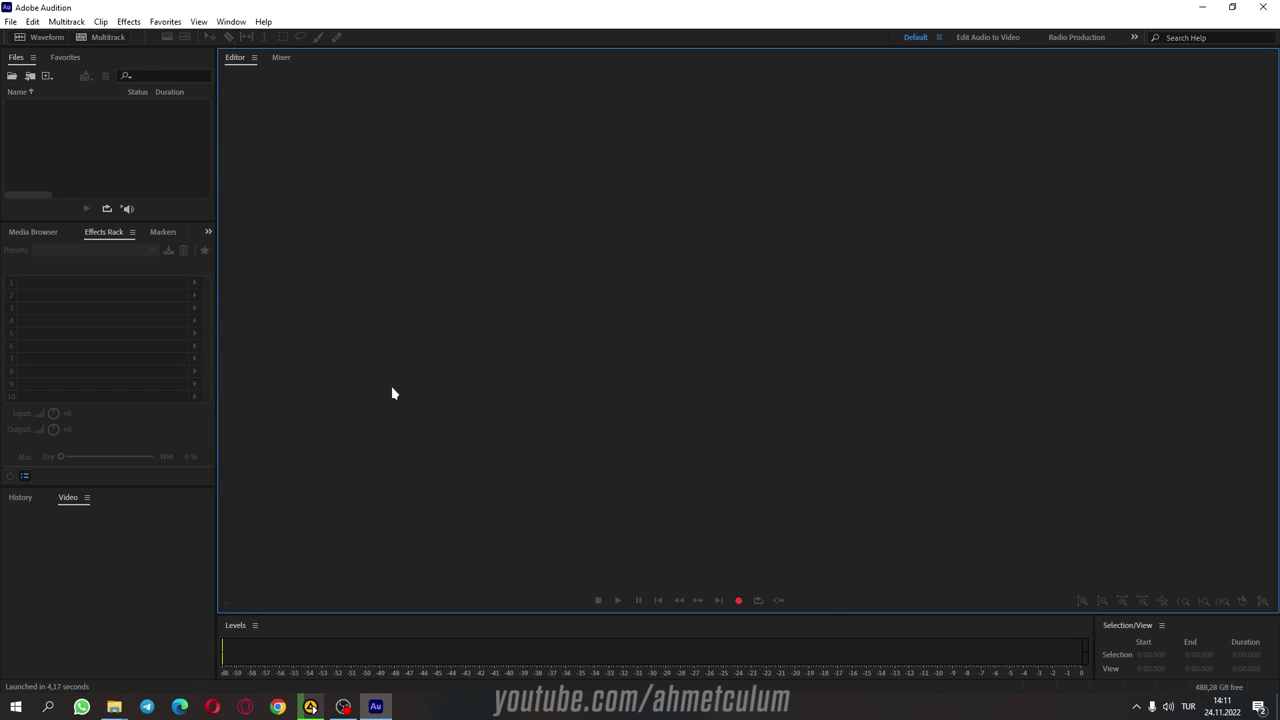
Step: Create a new multitrack session named Untitled Session 52 at 44100 Hz, 32-bit float, with a stereo mix
left_click(121, 44)
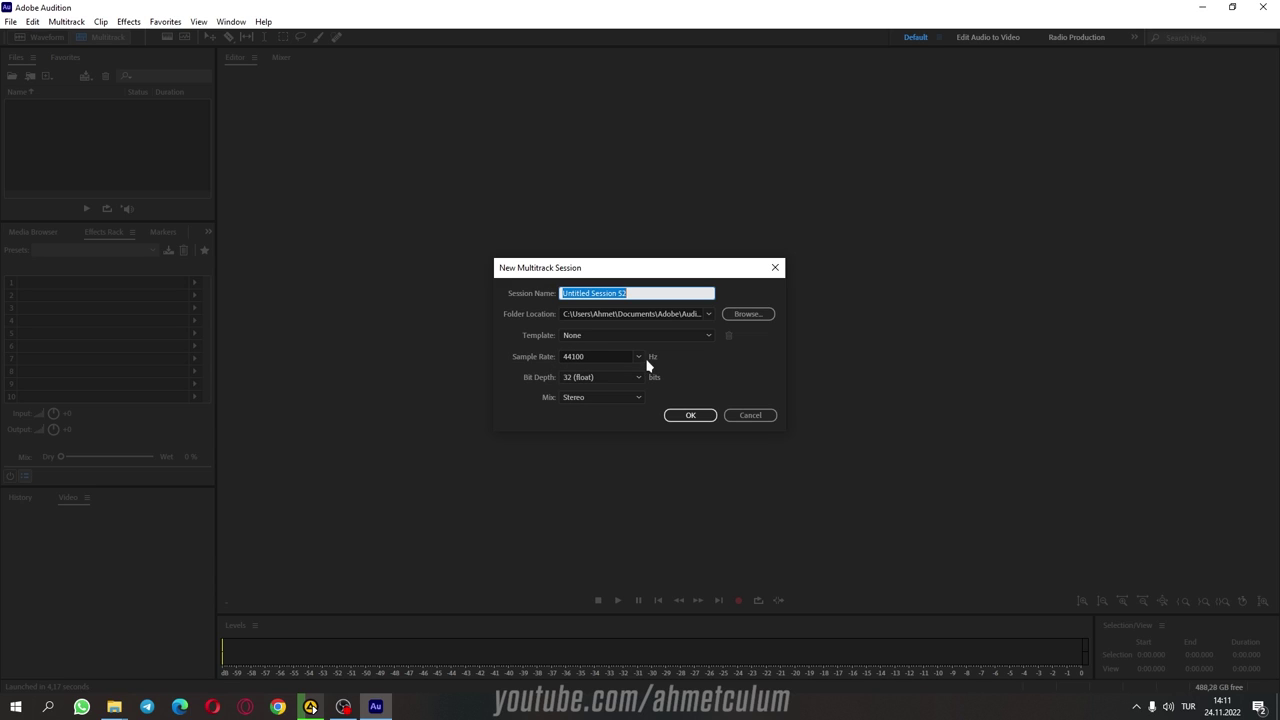
left_click(603, 399)
left_click(610, 402)
left_click(689, 415)
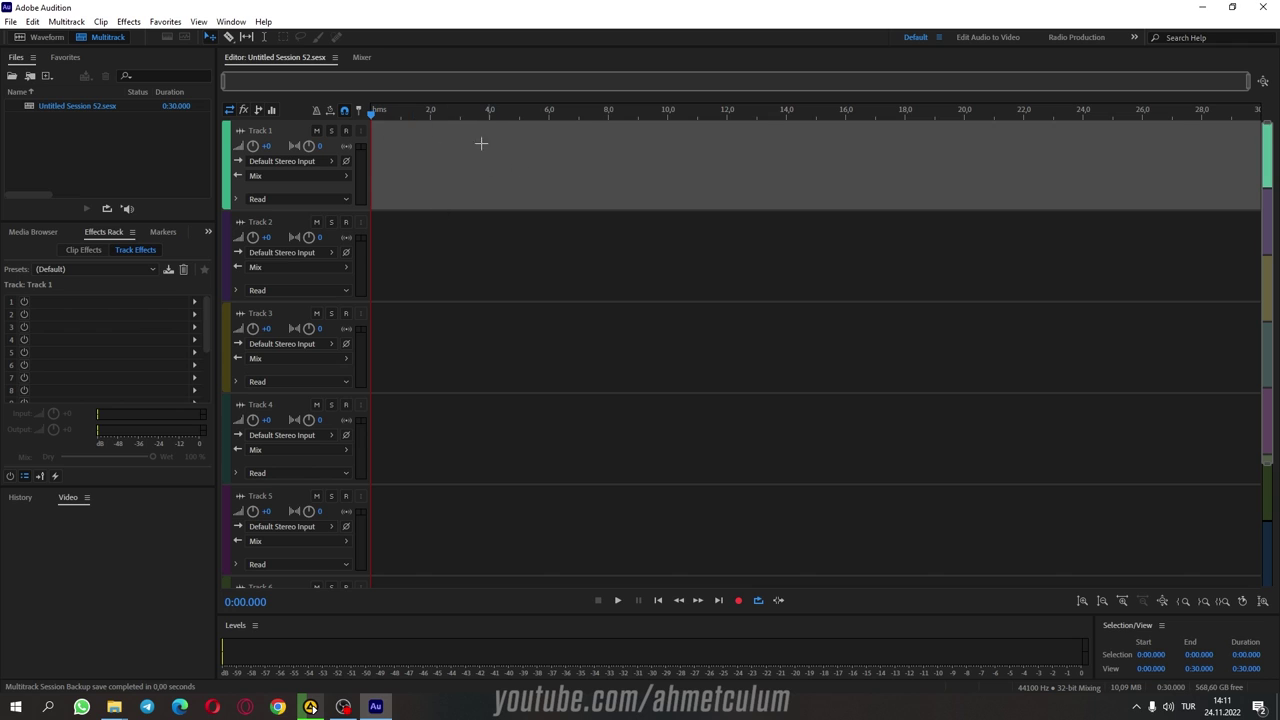
Step: Import the Shahrazad Series Fon Müzik Uzun MP3 from the desktop to the start of Track 1
left_click(1202, 7)
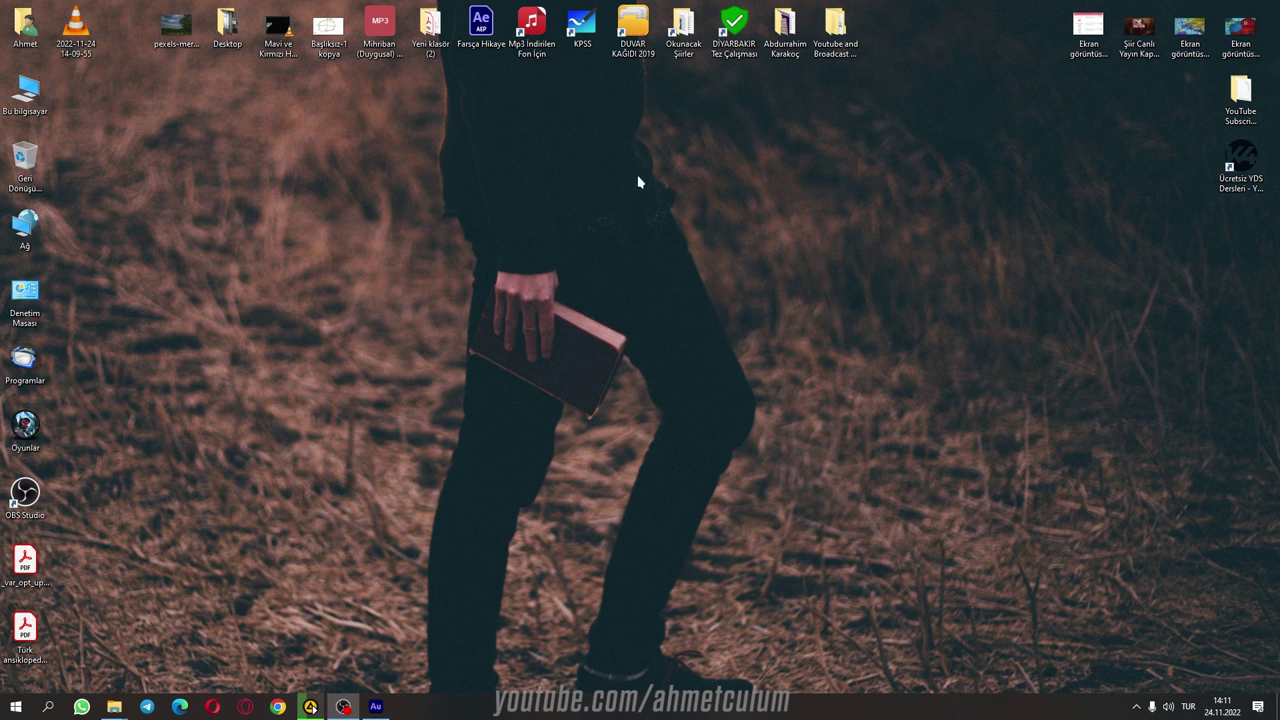
key("alt+Tab")
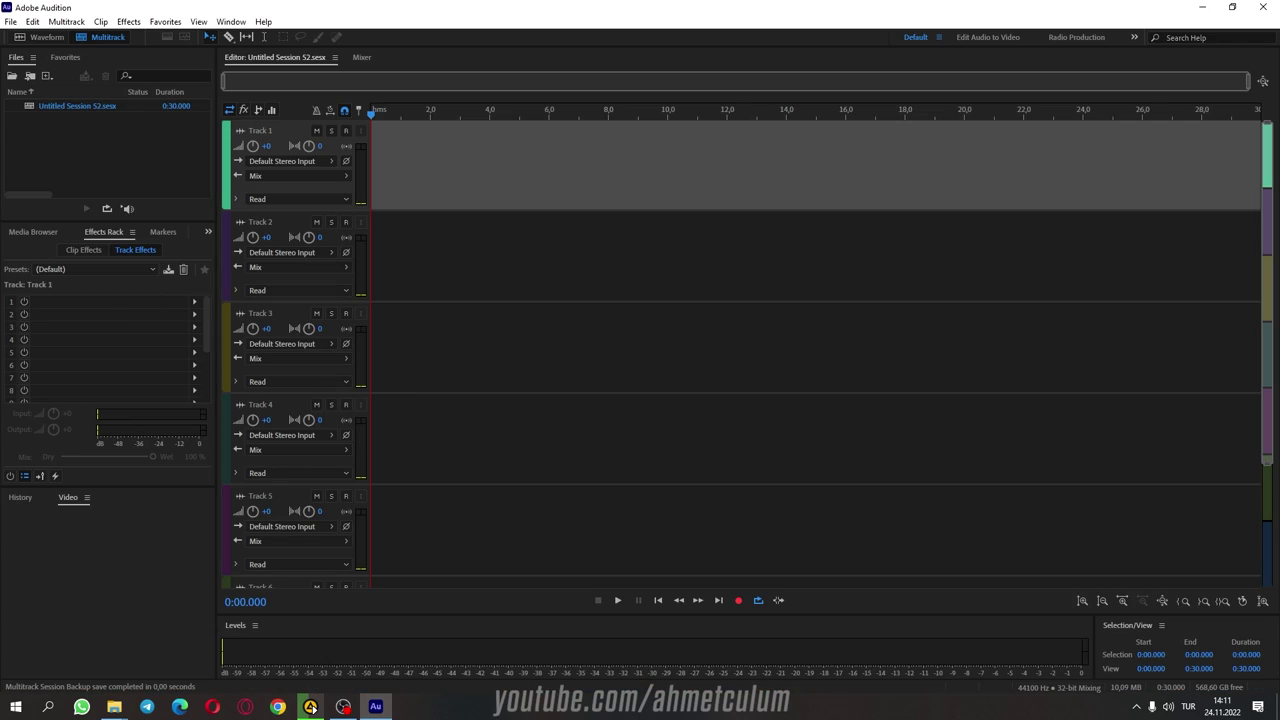
left_click_drag(1262, 160, 380, 155)
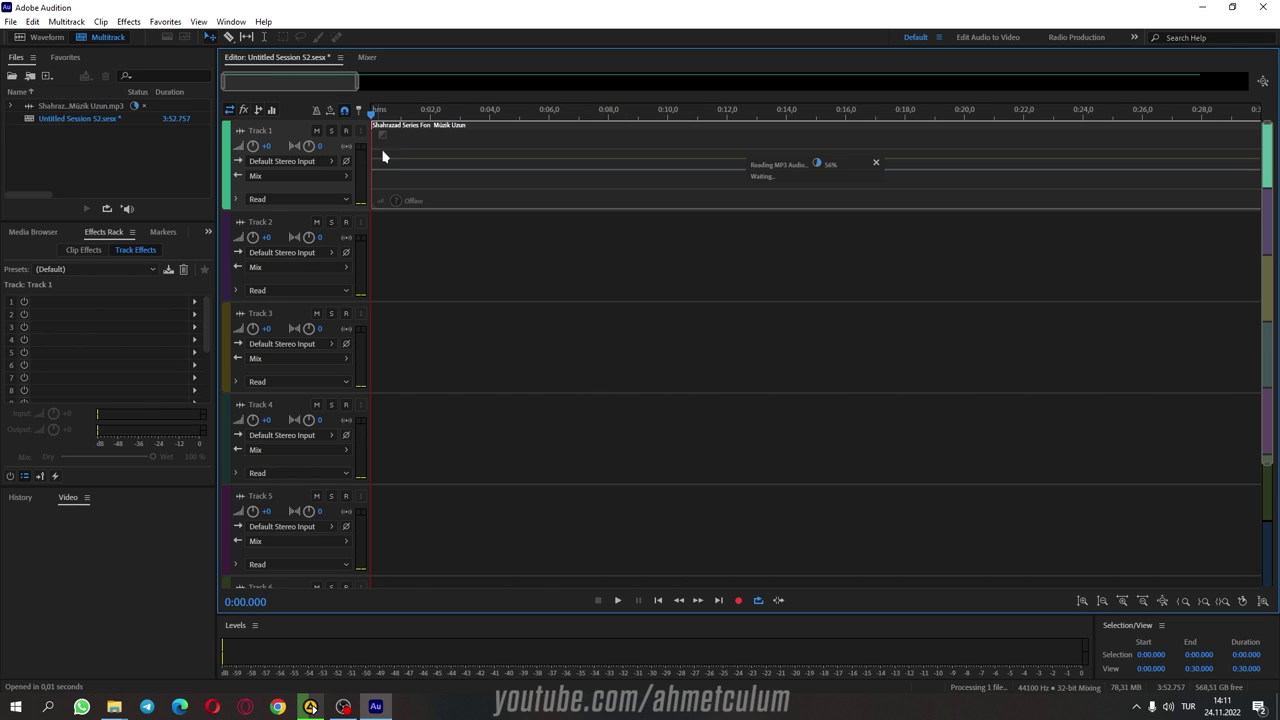
key("backslash")
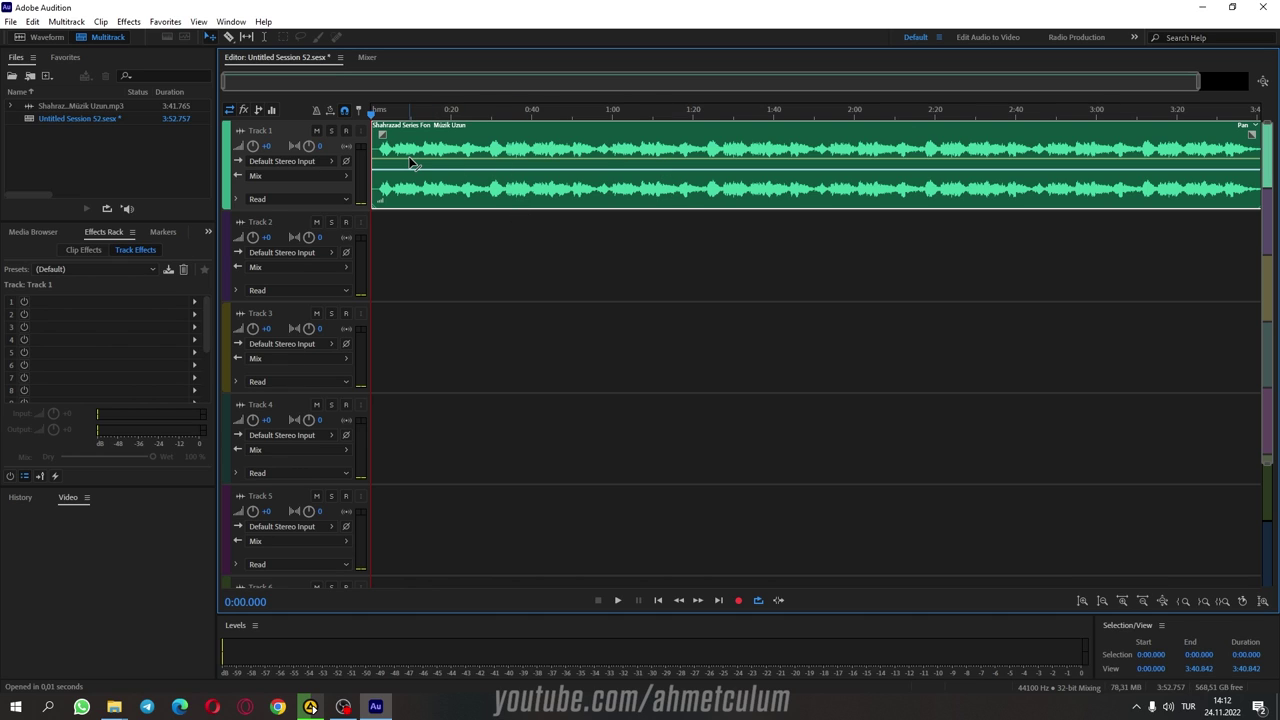
scroll(425, 180, "up", 3)
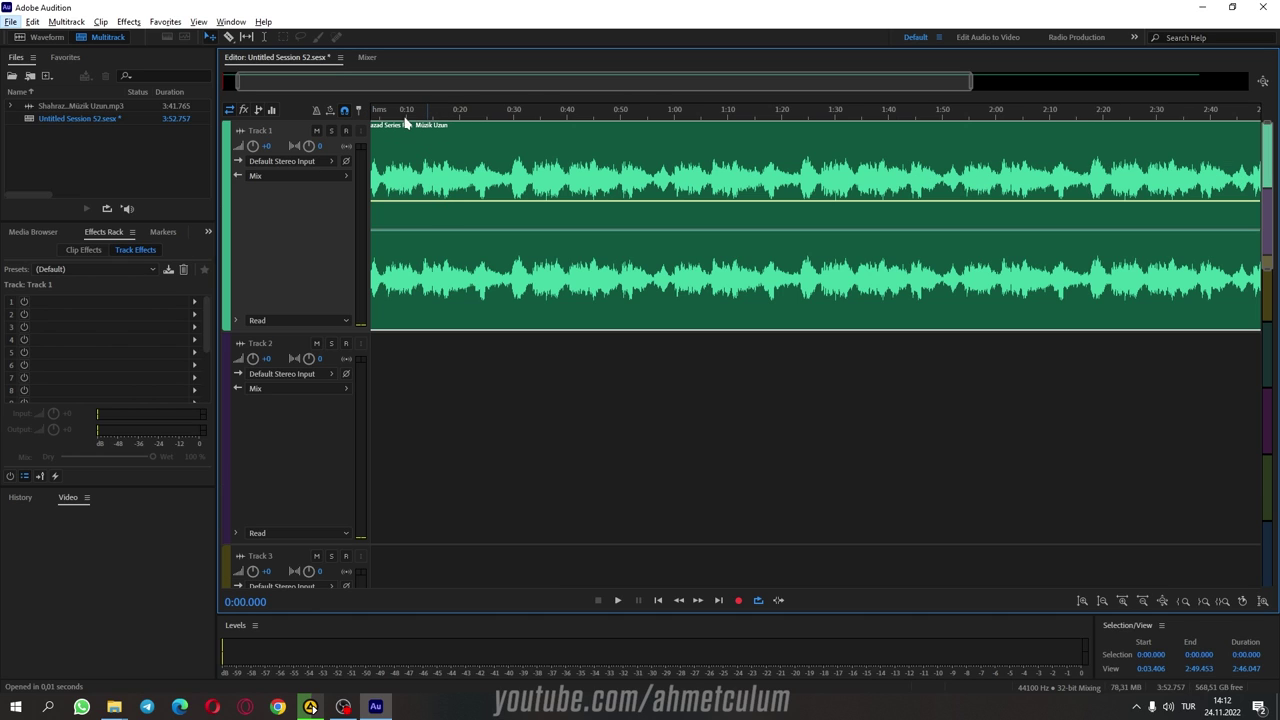
left_click_drag(417, 87, 402, 87)
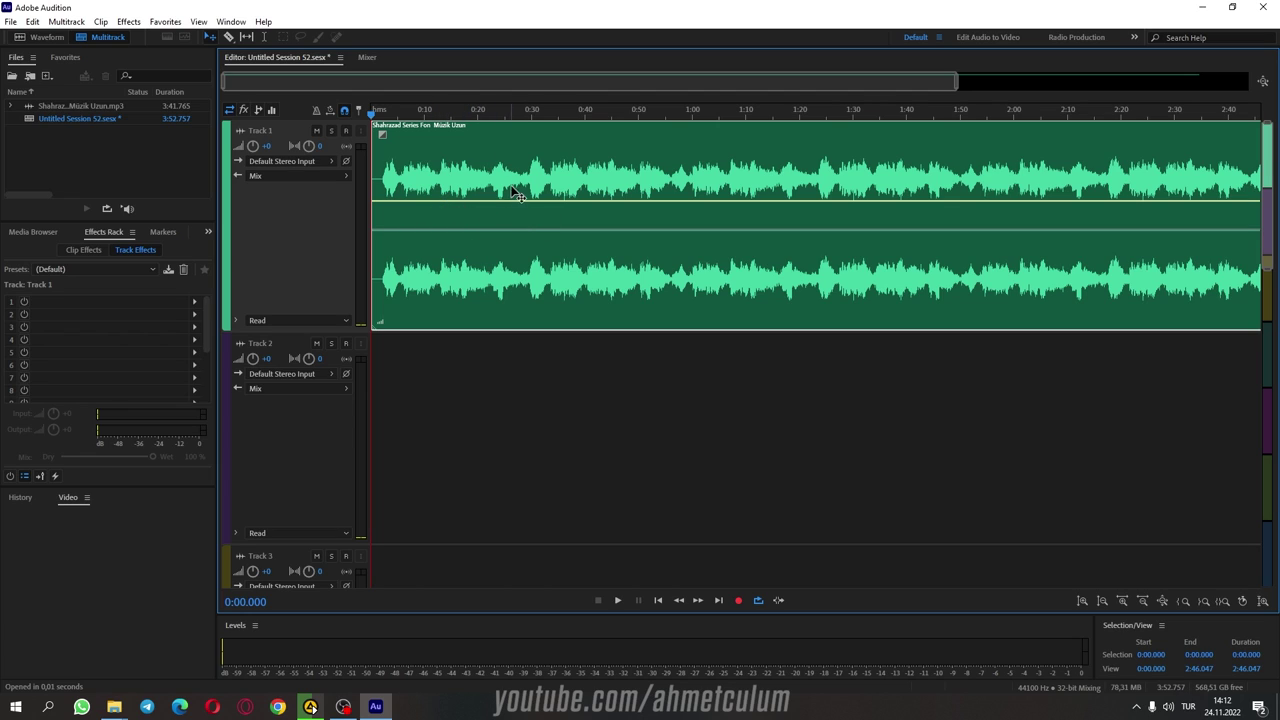
Step: Add volume keyframes at about 0:13 and 0:20 on the Track 1 music clip and lower the second one
left_click(442, 201)
left_click(478, 201)
left_click_drag(478, 201, 481, 263)
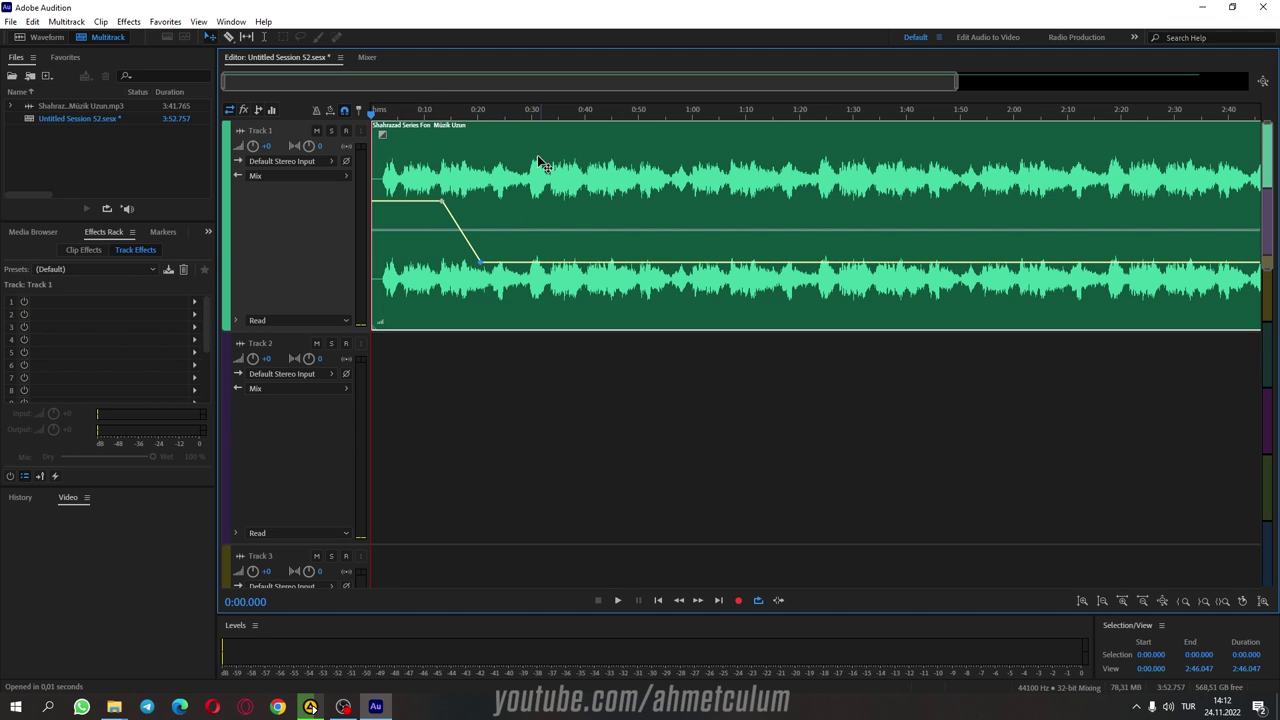
Step: Play the session from the start and lower the music clip's second volume keyframe slightly further
left_click(450, 440)
left_click(617, 600)
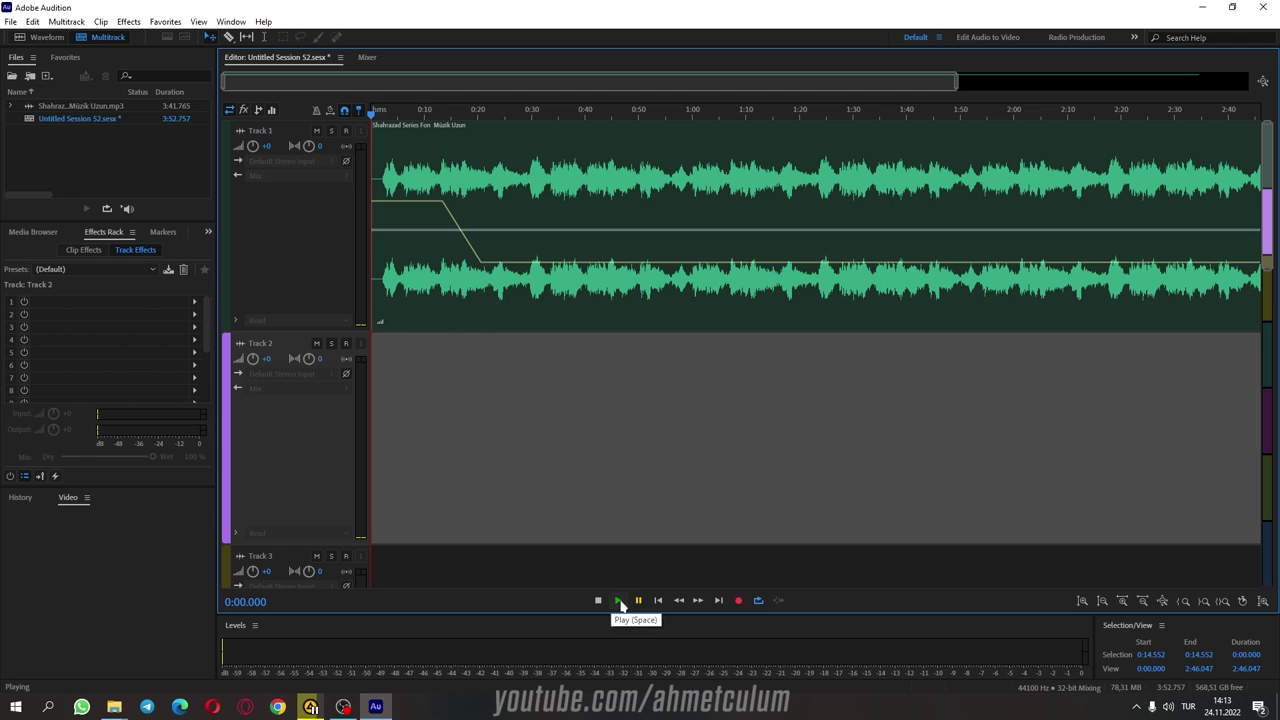
left_click(619, 601)
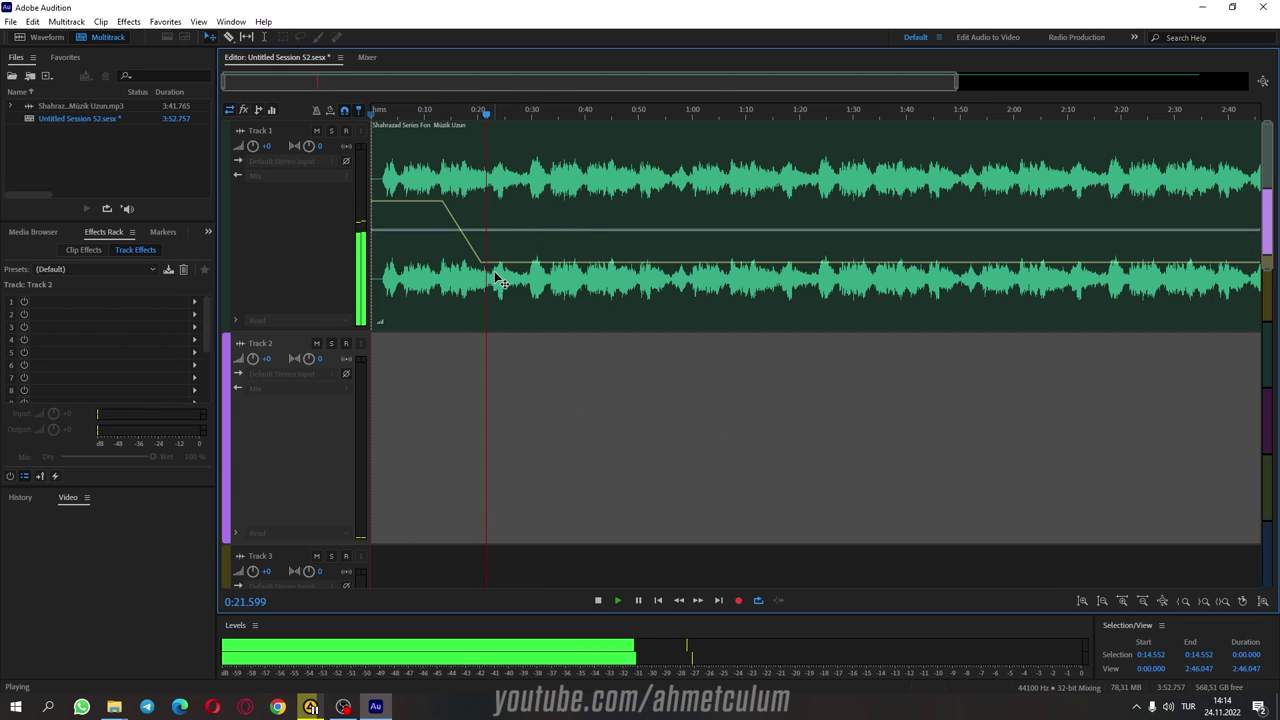
mouse_move(483, 263)
left_mouse_down()
mouse_move(480, 310)
mouse_move(482, 262)
mouse_move(483, 274)
left_mouse_up()
key("space")
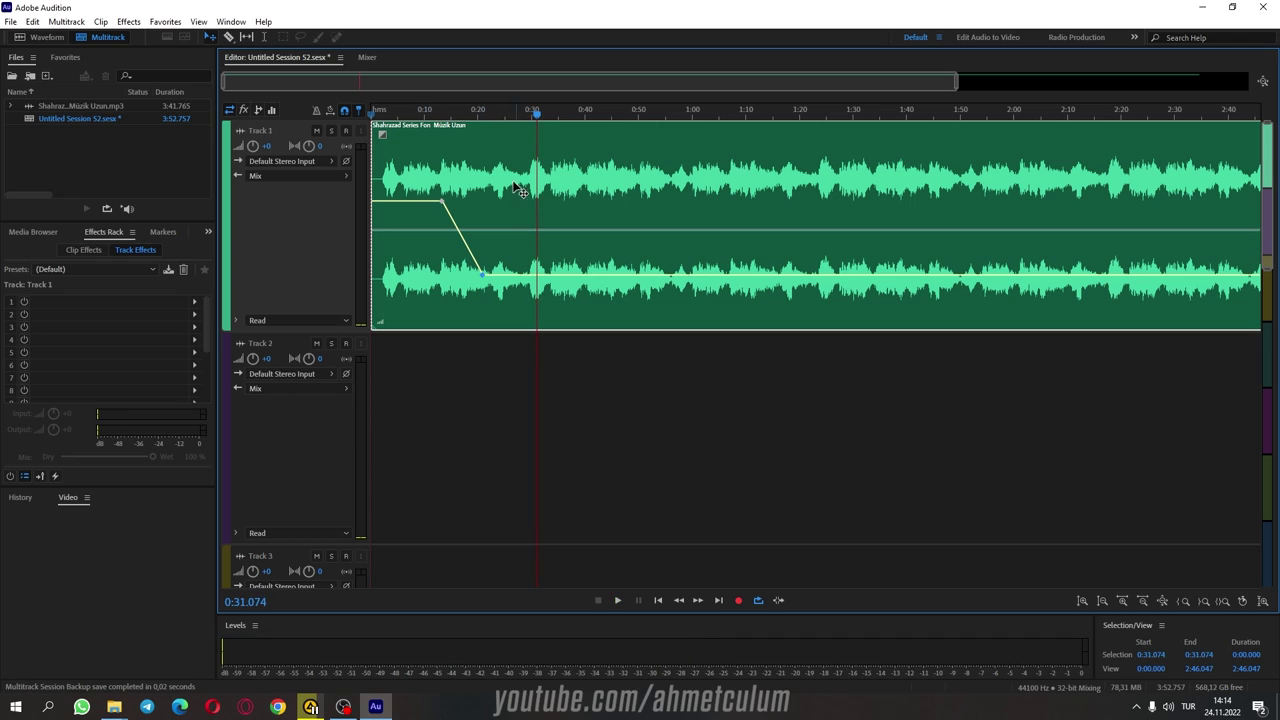
Step: Reduce Track 1's height, arm Track 2 for recording, and set the playhead to about 0:12
left_click(438, 115)
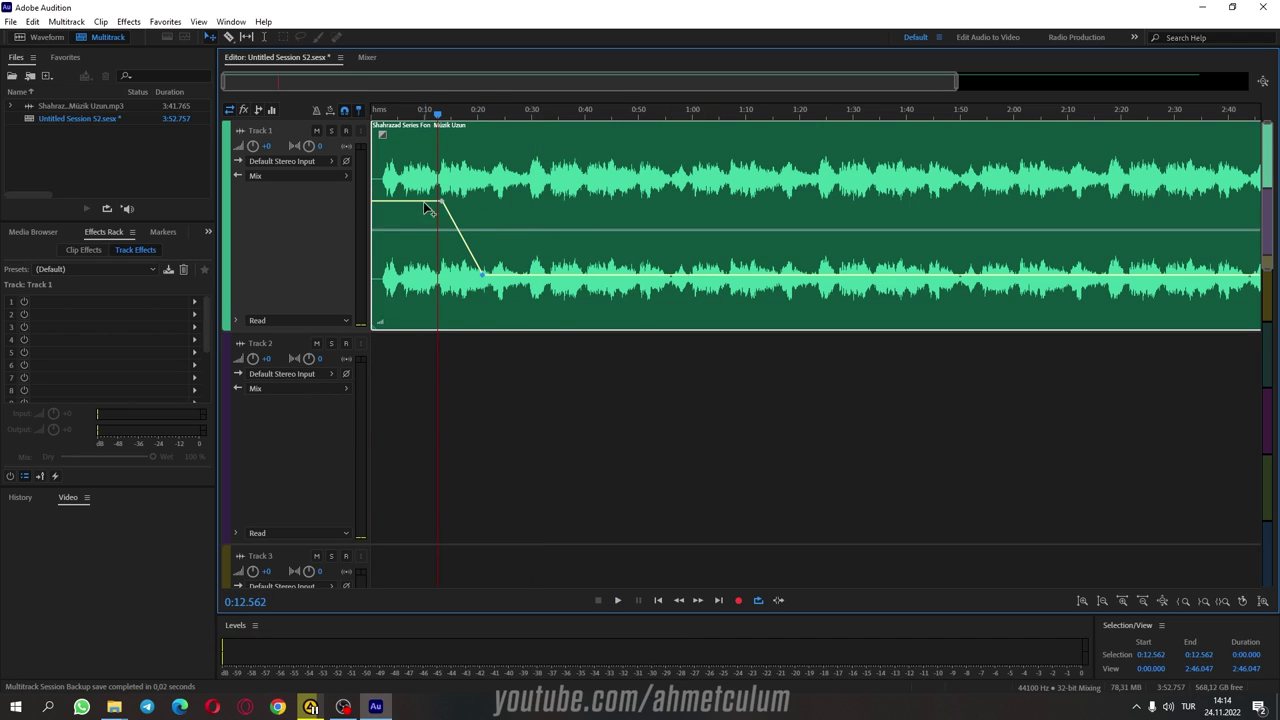
left_click(357, 333)
left_click_drag(355, 330, 355, 286)
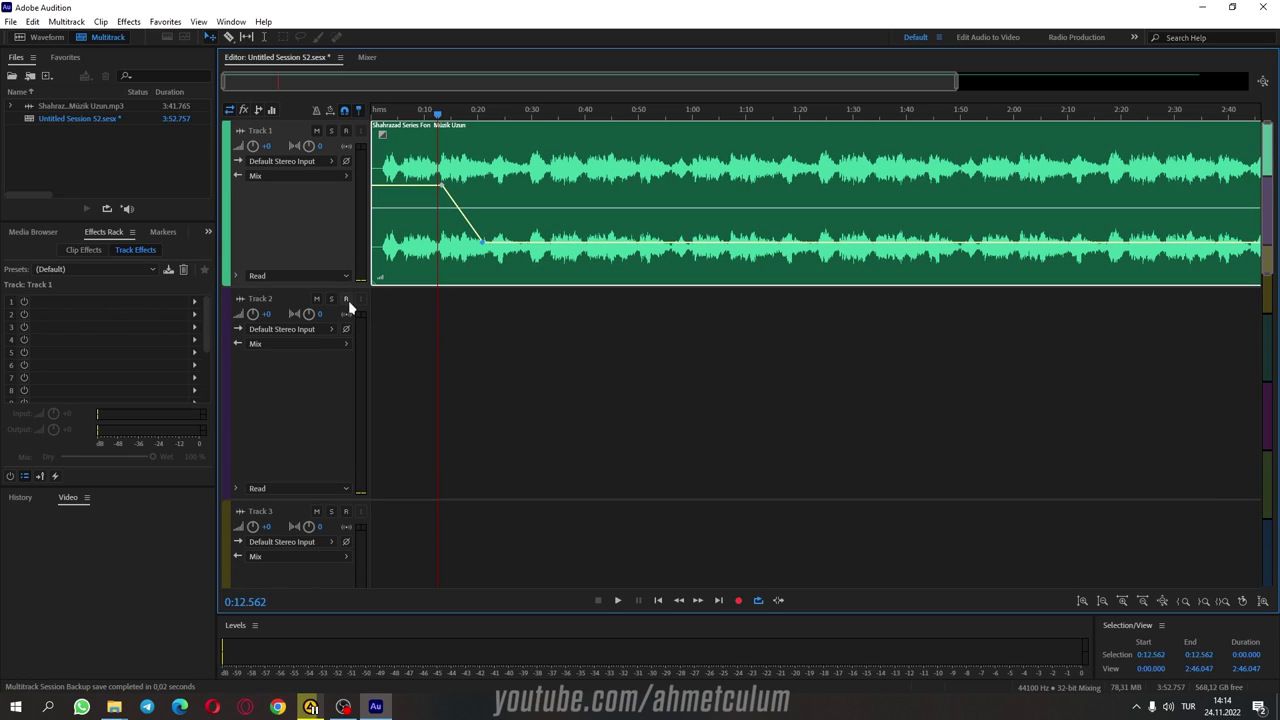
left_click(346, 299)
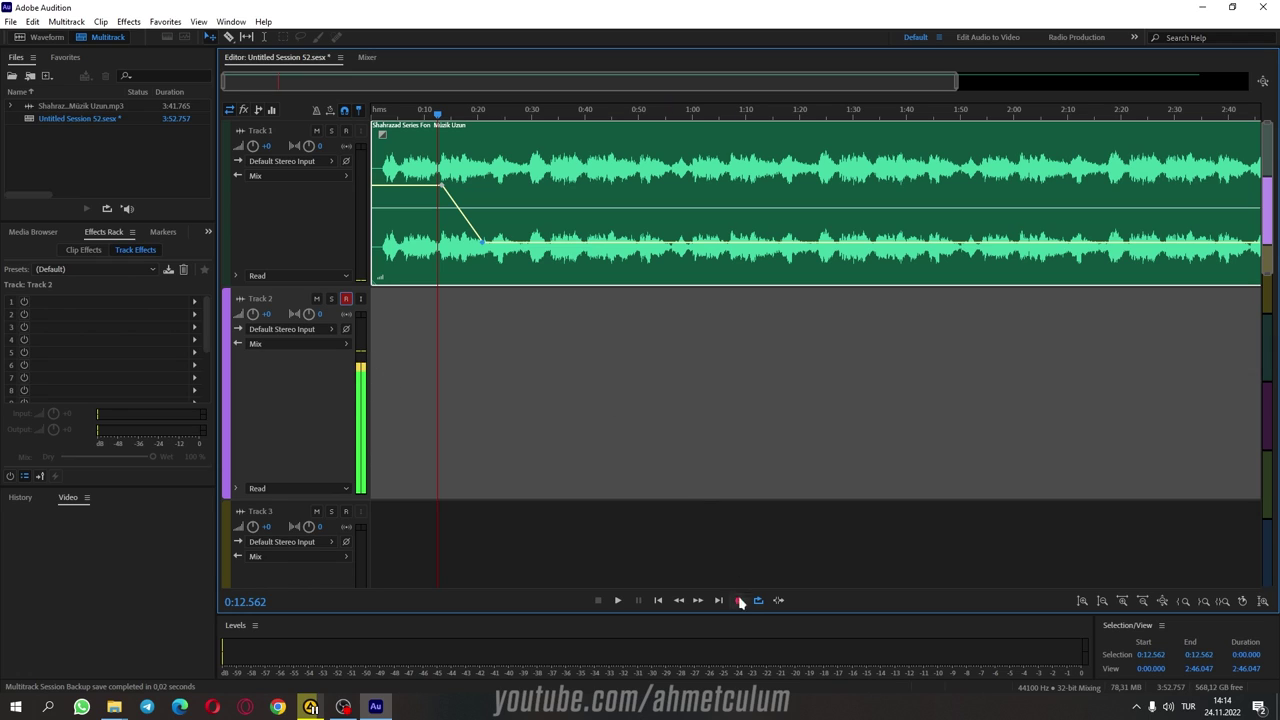
left_click_drag(438, 115, 438, 117)
left_click(455, 280)
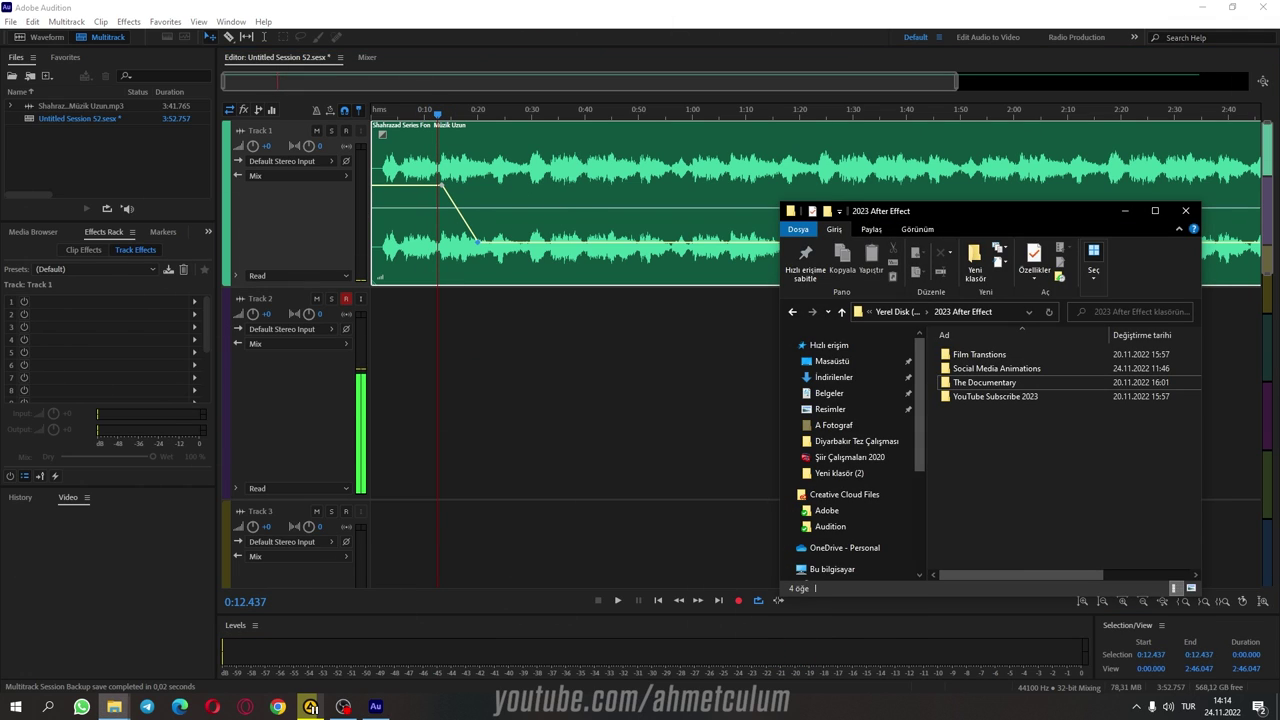
left_click(114, 706)
left_click(1125, 211)
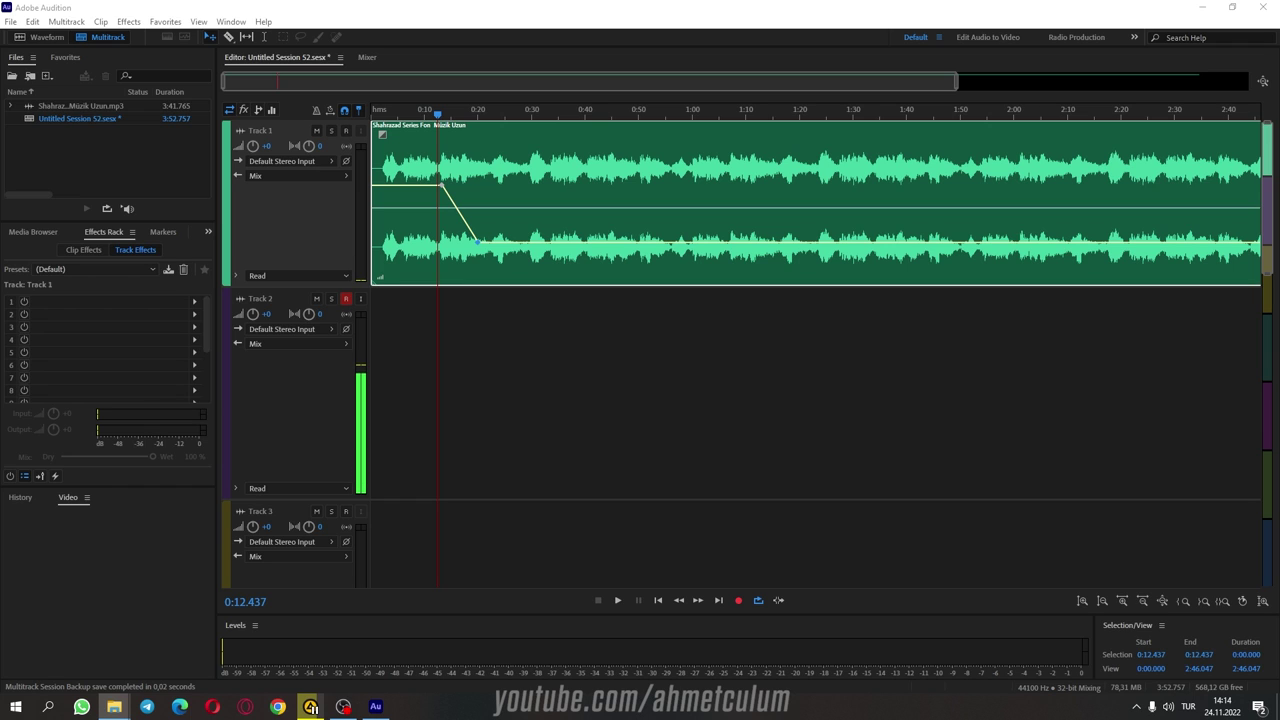
key("super+Down")
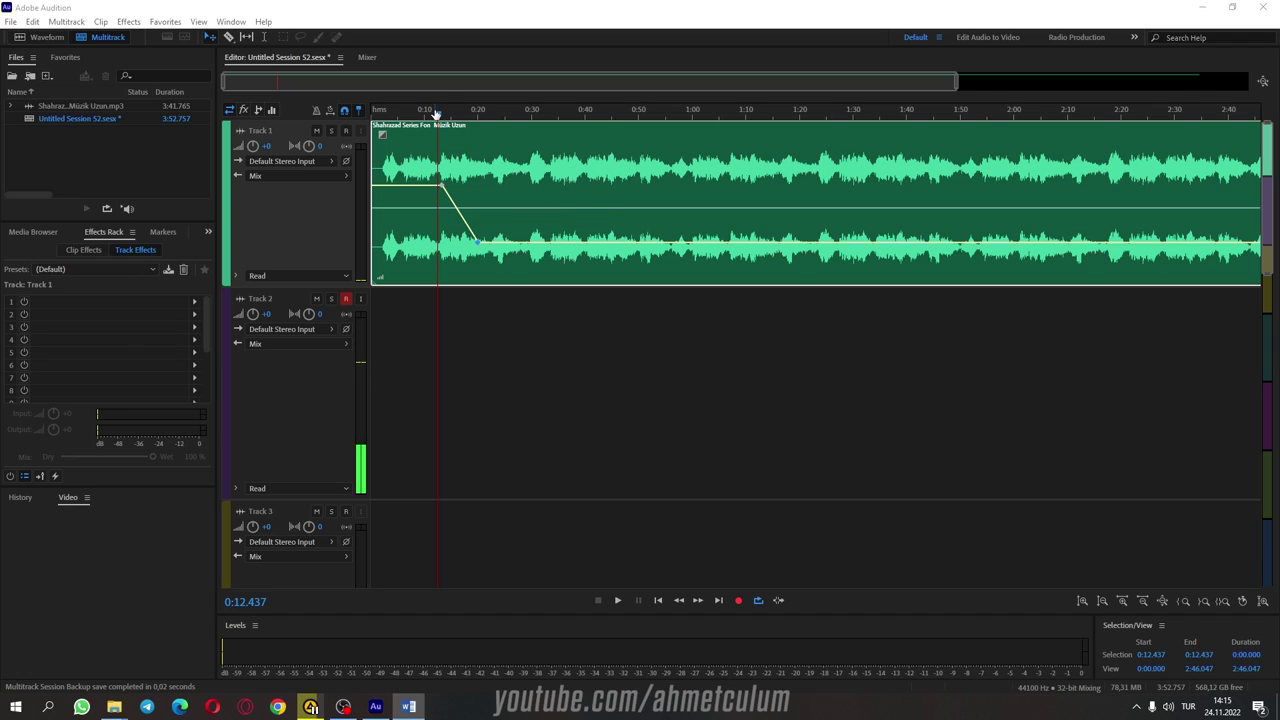
Step: Briefly preview the music fade and move the second volume keyframe earlier, to about 0:18
key("space")
key("space")
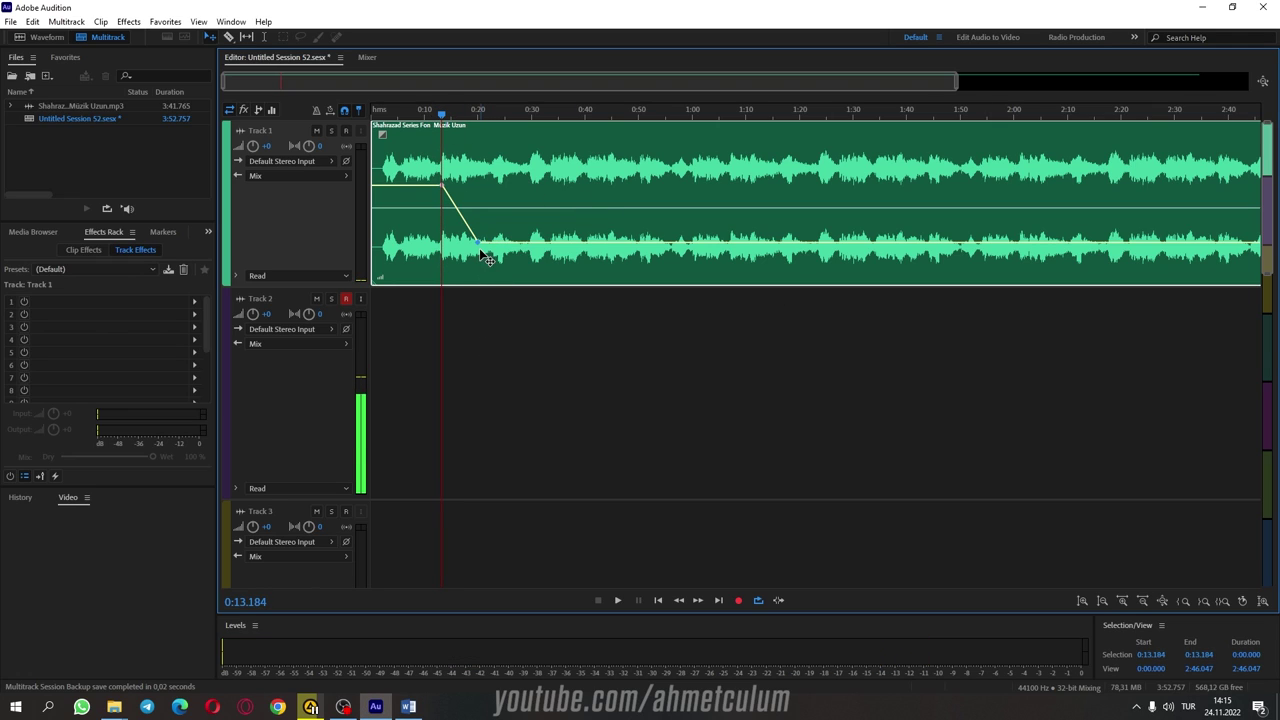
left_click_drag(478, 243, 467, 243)
Step: Record the voice on Track 2 over the music from about 0:12 to about 0:59
left_click(434, 112)
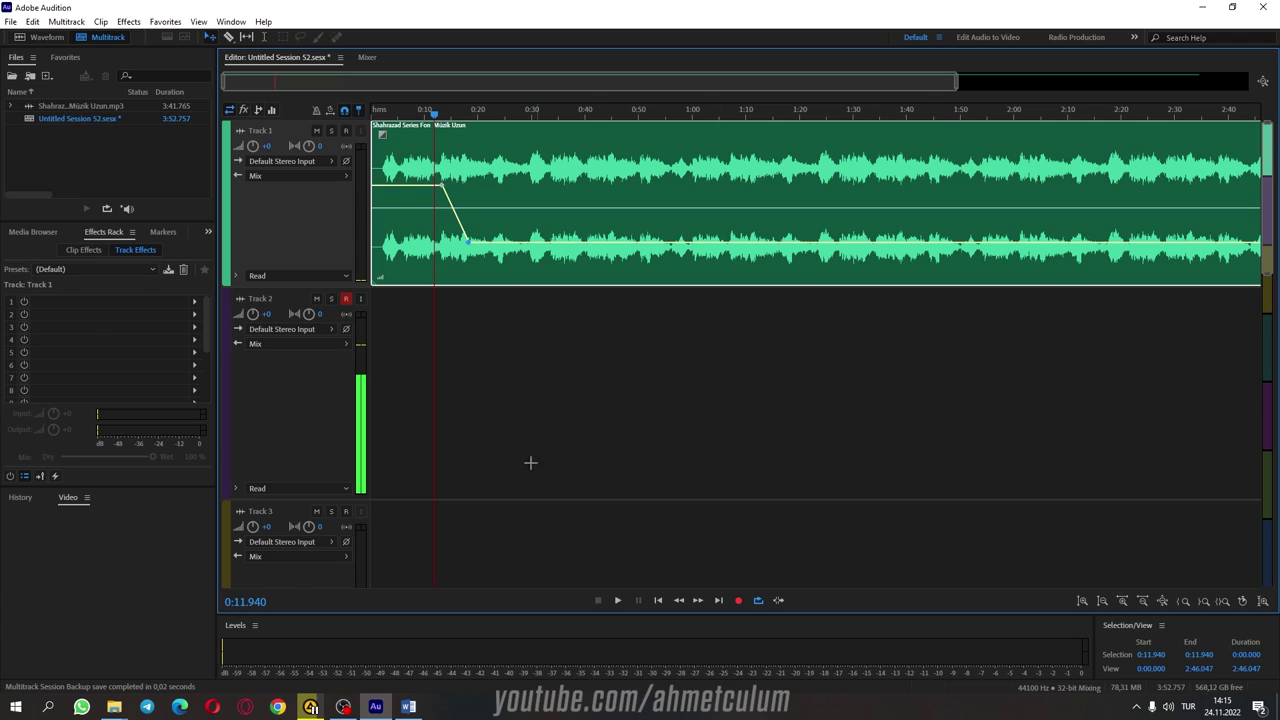
left_click(741, 607)
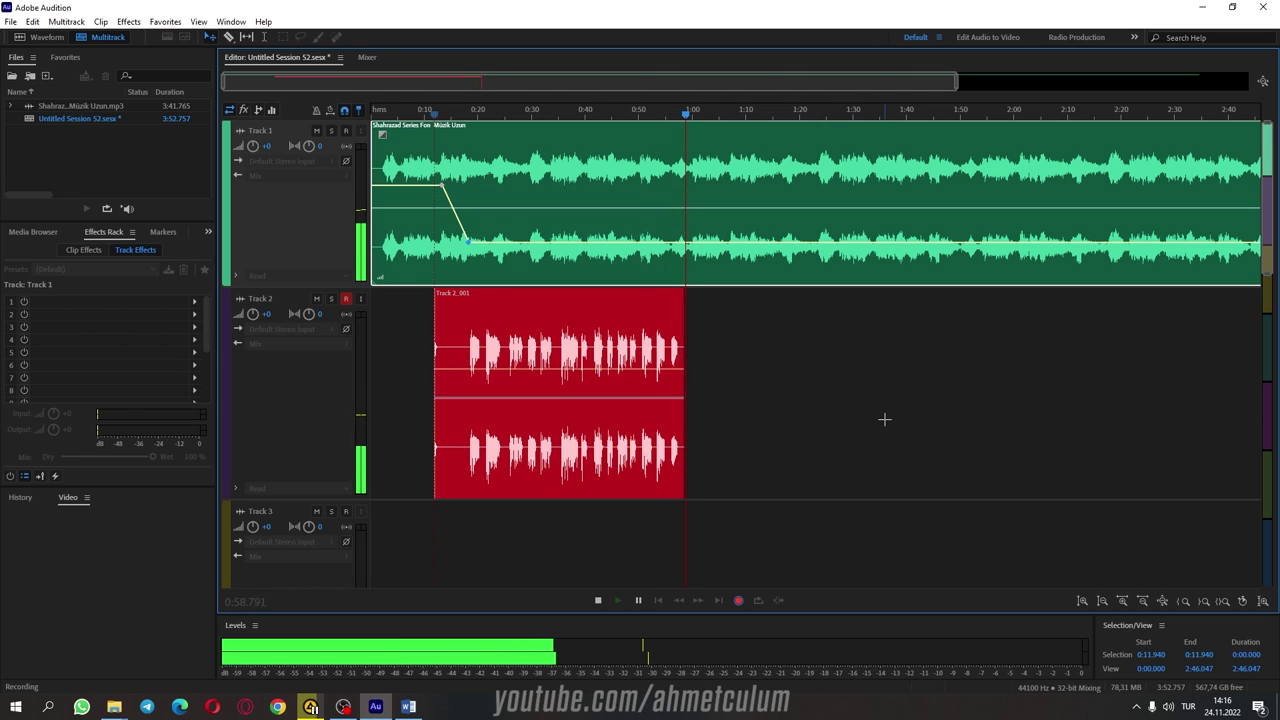
key("space")
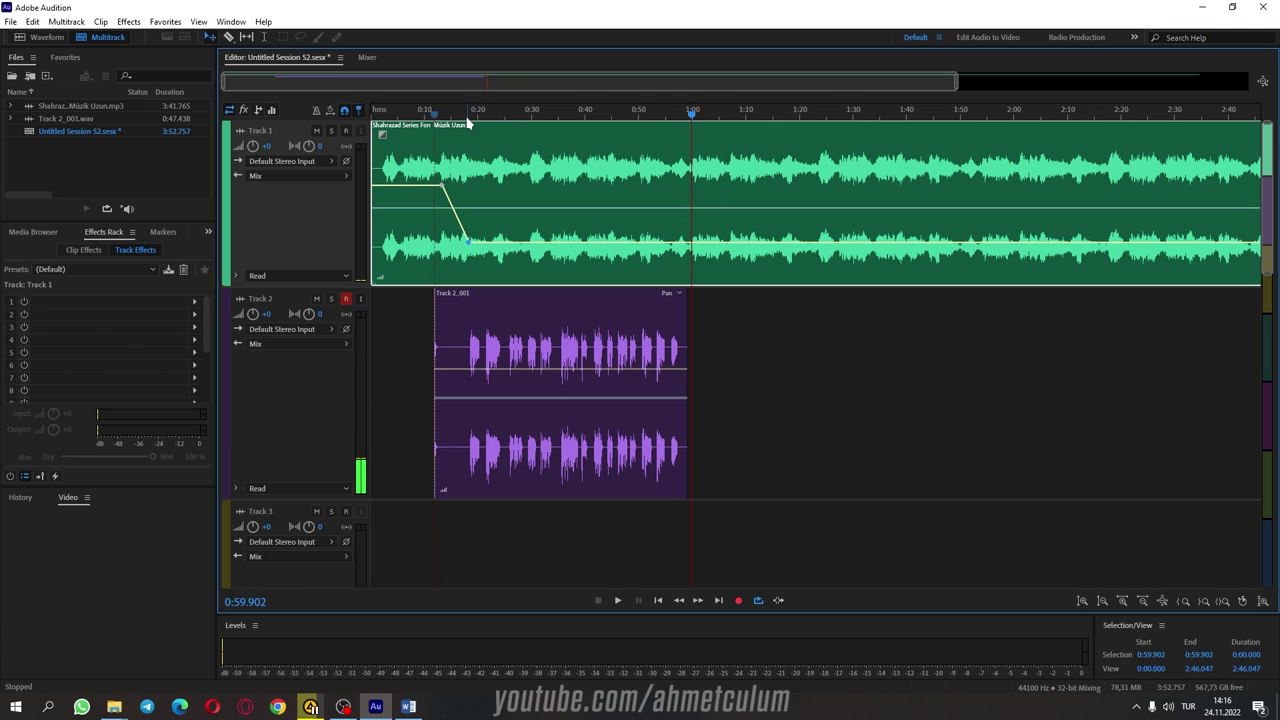
Step: Play back the recorded voice with the music from about 0:17 to just past the voice clip's end
left_click(466, 122)
key("space")
key("space")
left_click(343, 707)
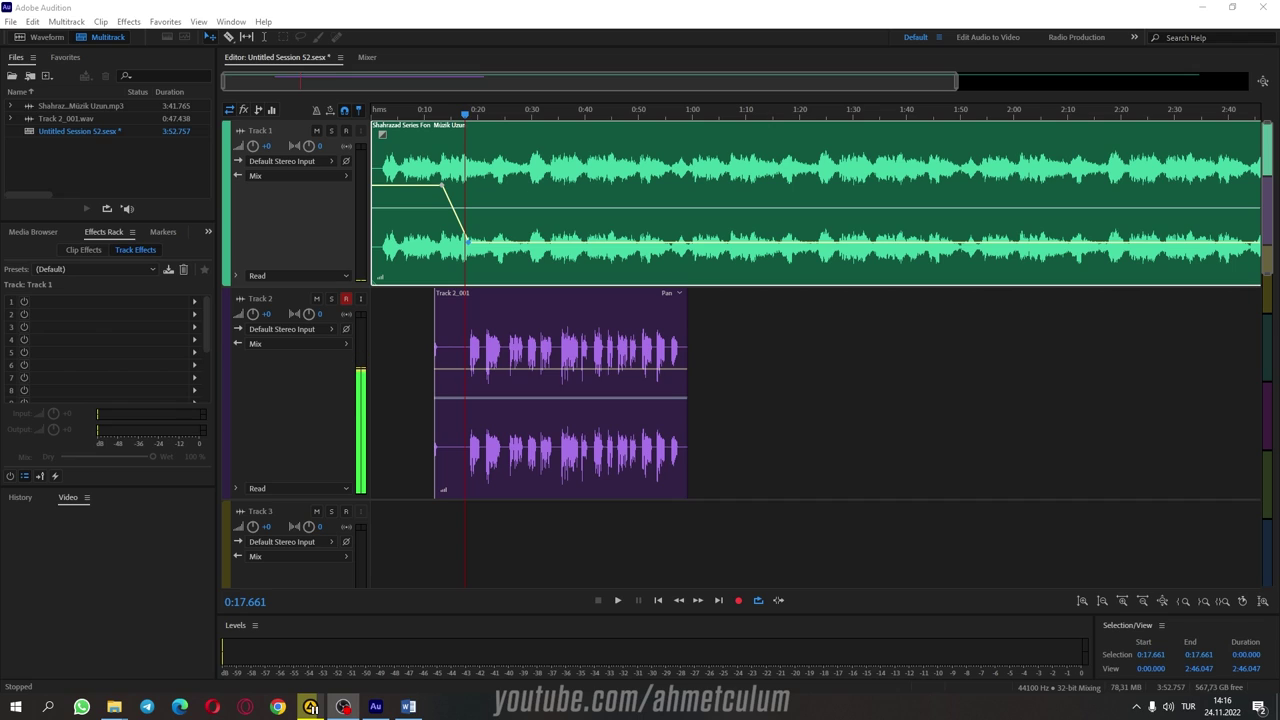
left_click(618, 601)
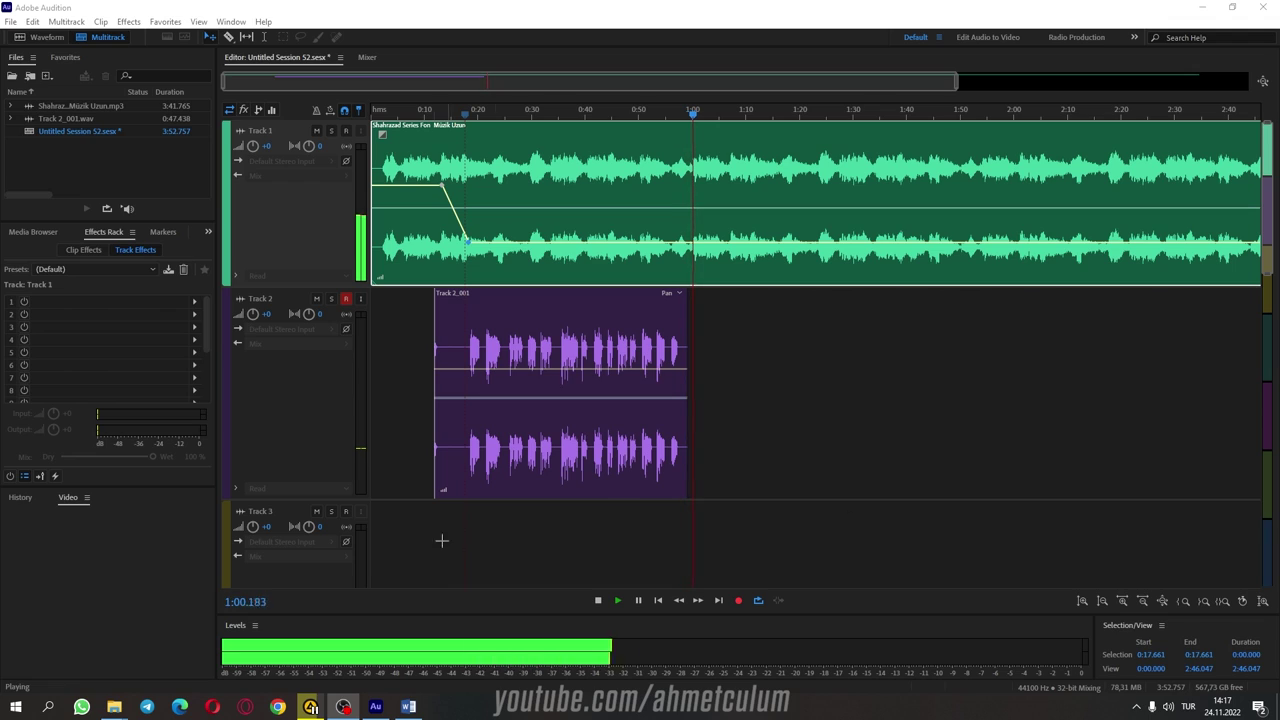
left_click(593, 601)
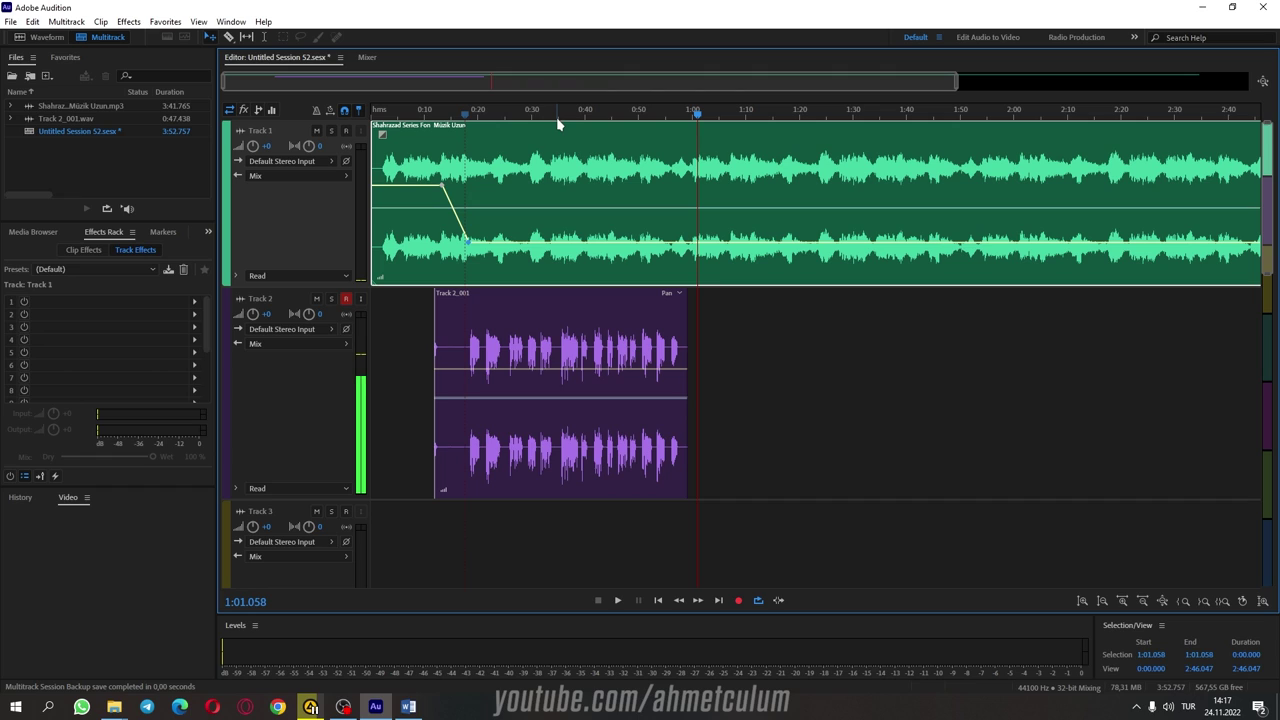
Step: Open the recorded Track 2 voice clip in the Waveform editor and play it from about 0:35
left_click(590, 353)
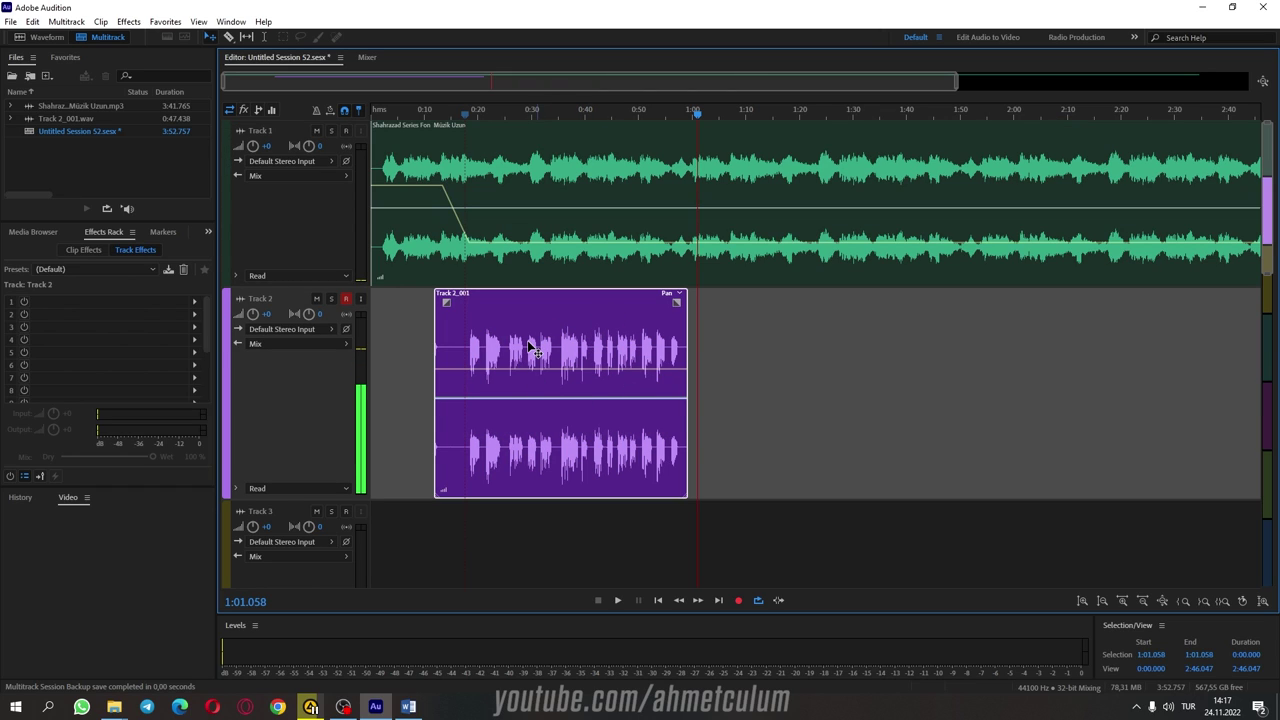
double_click(588, 349)
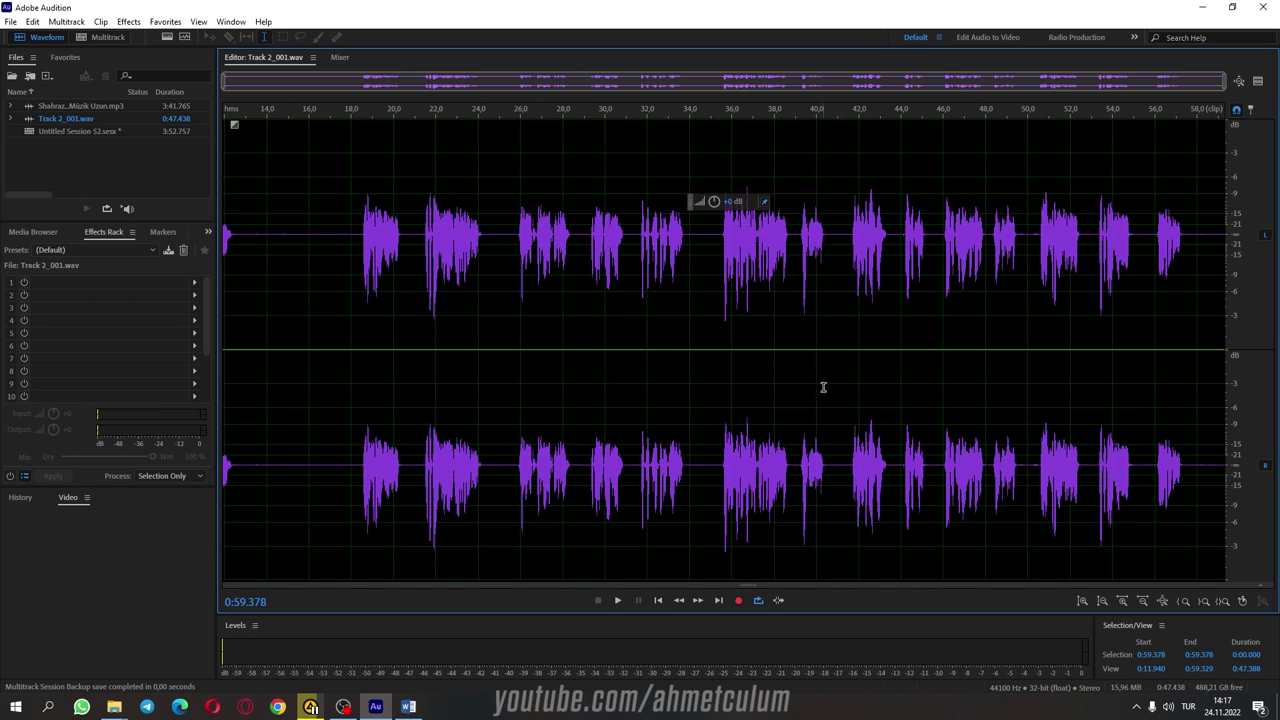
left_click(713, 297)
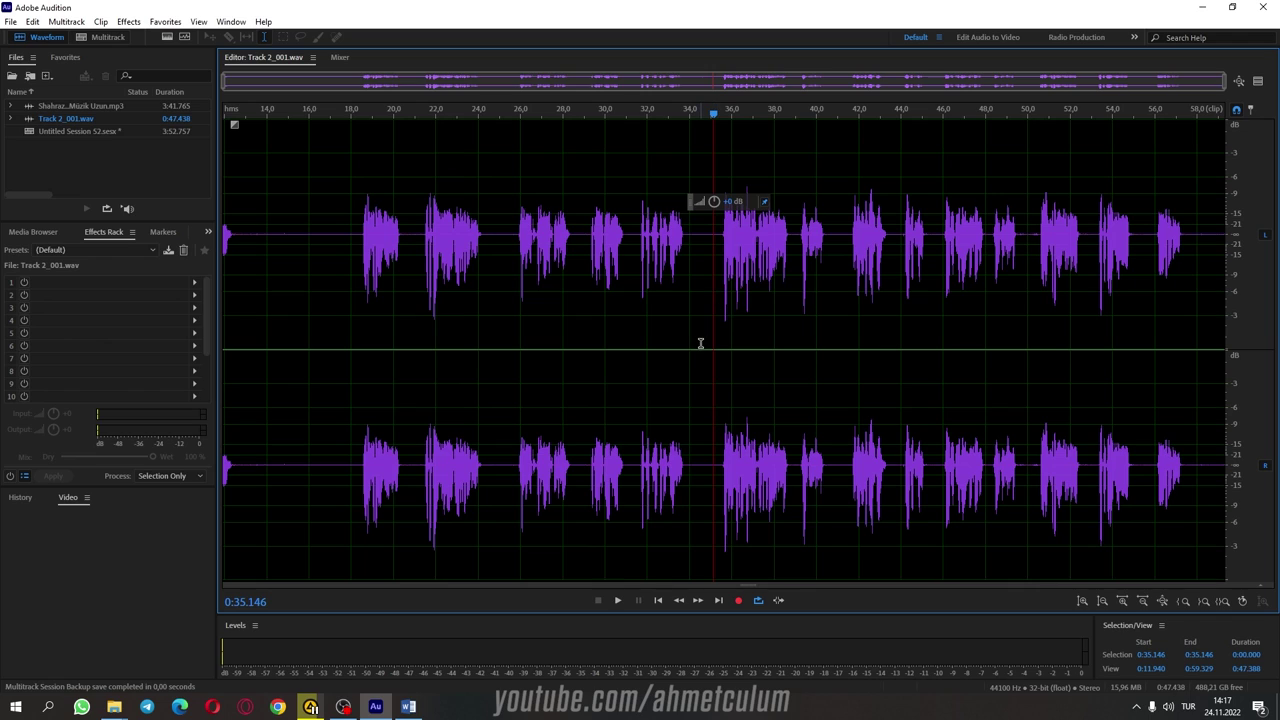
key("space")
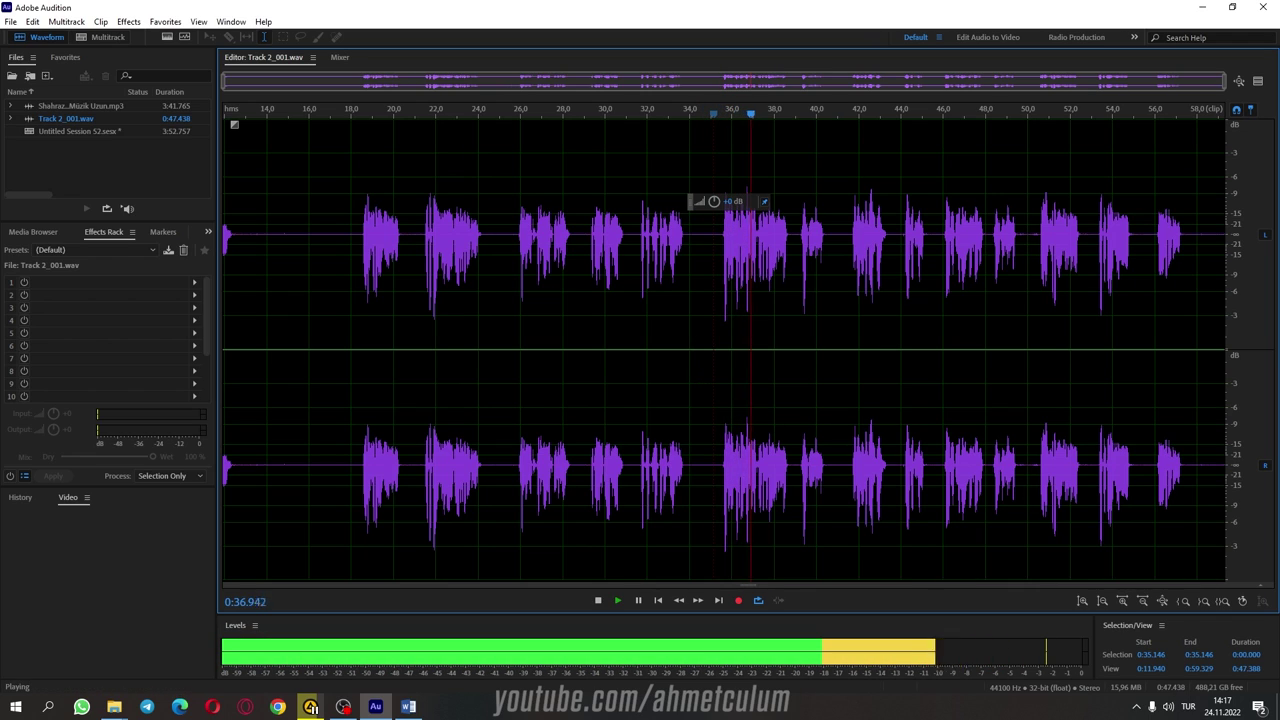
Step: Play the voice from about 0:41 to 0:45 and again from about 0:46 to 0:47 to locate the phrase to cut
left_click(849, 113)
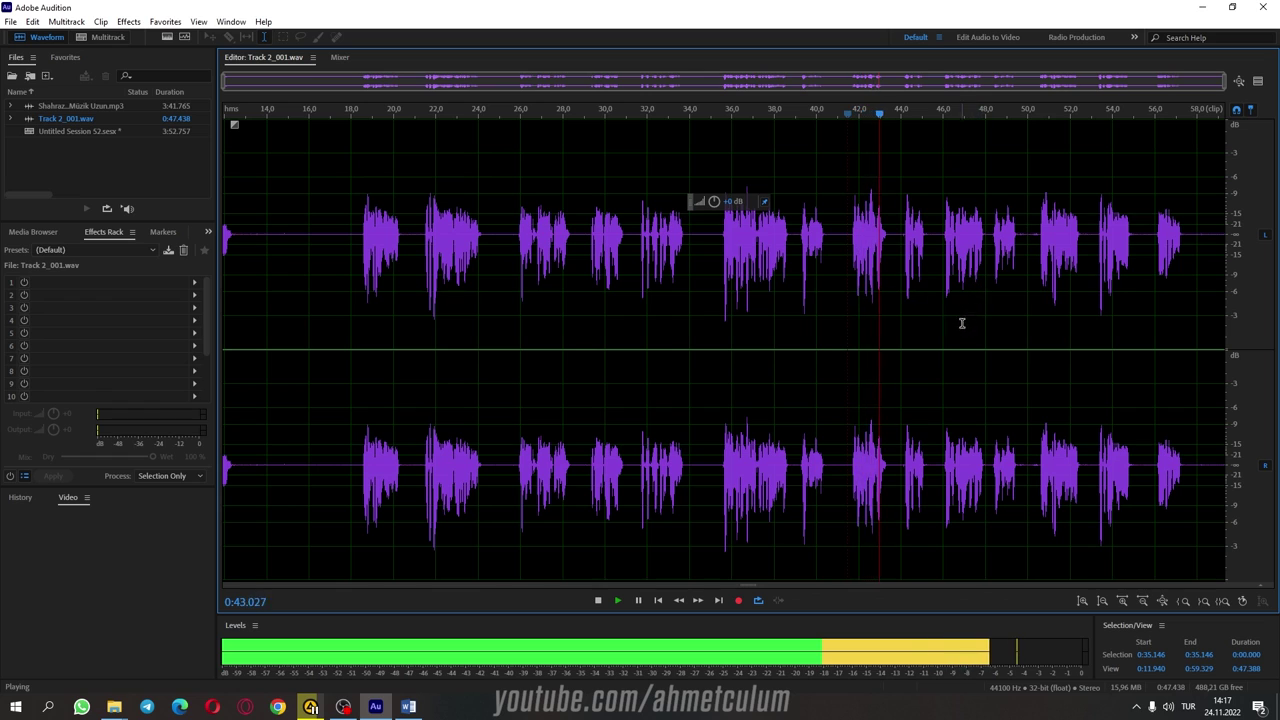
scroll(934, 297, "up", 2)
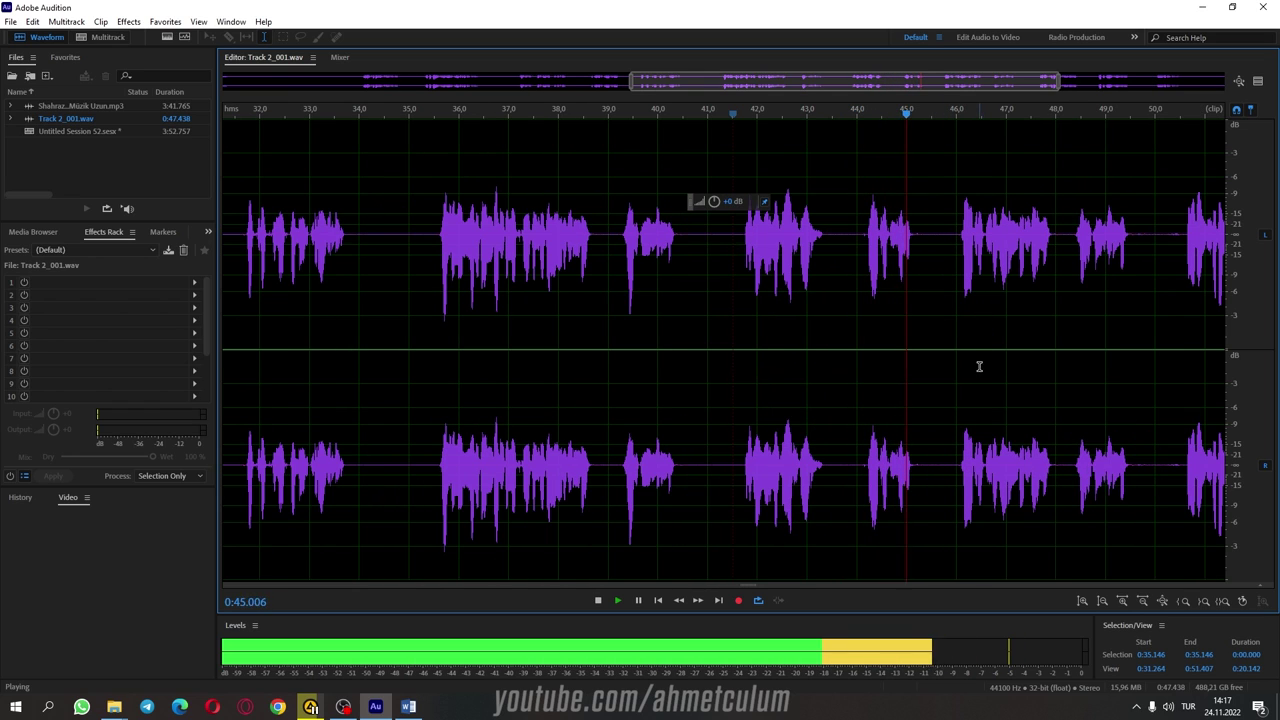
key("space")
scroll(914, 480, "up", 3)
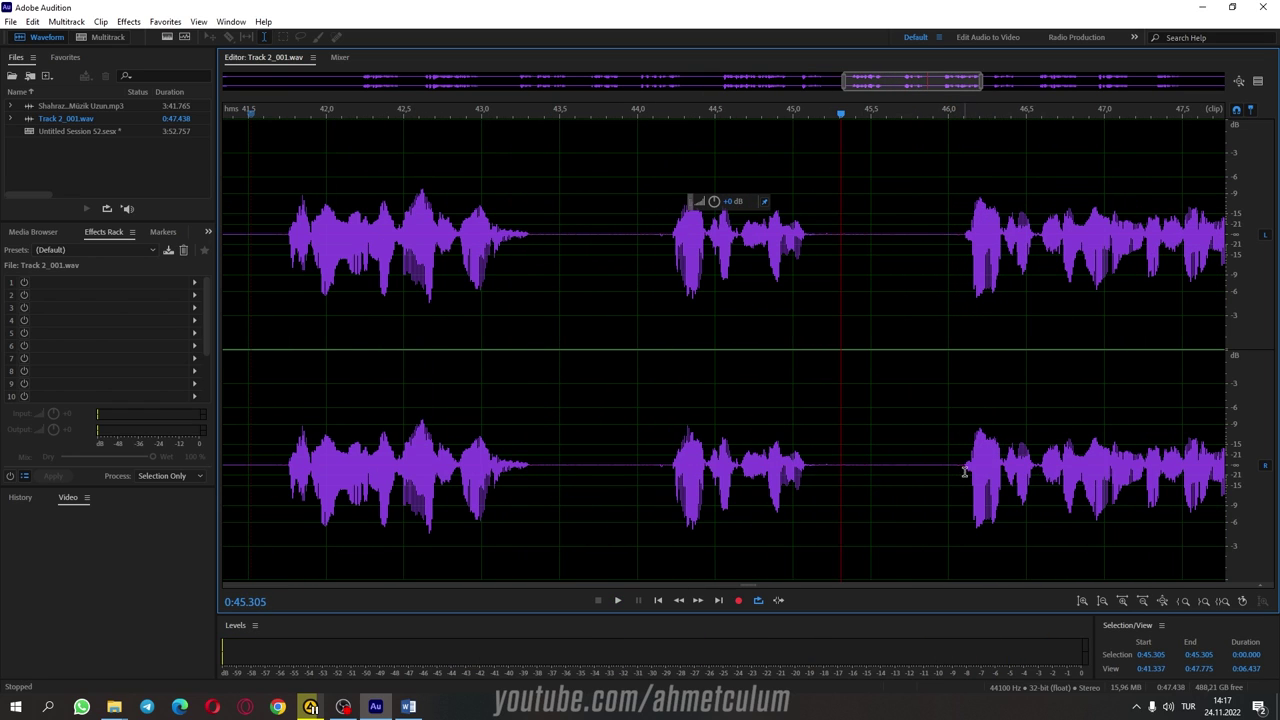
left_click(956, 468)
key("space")
key("space")
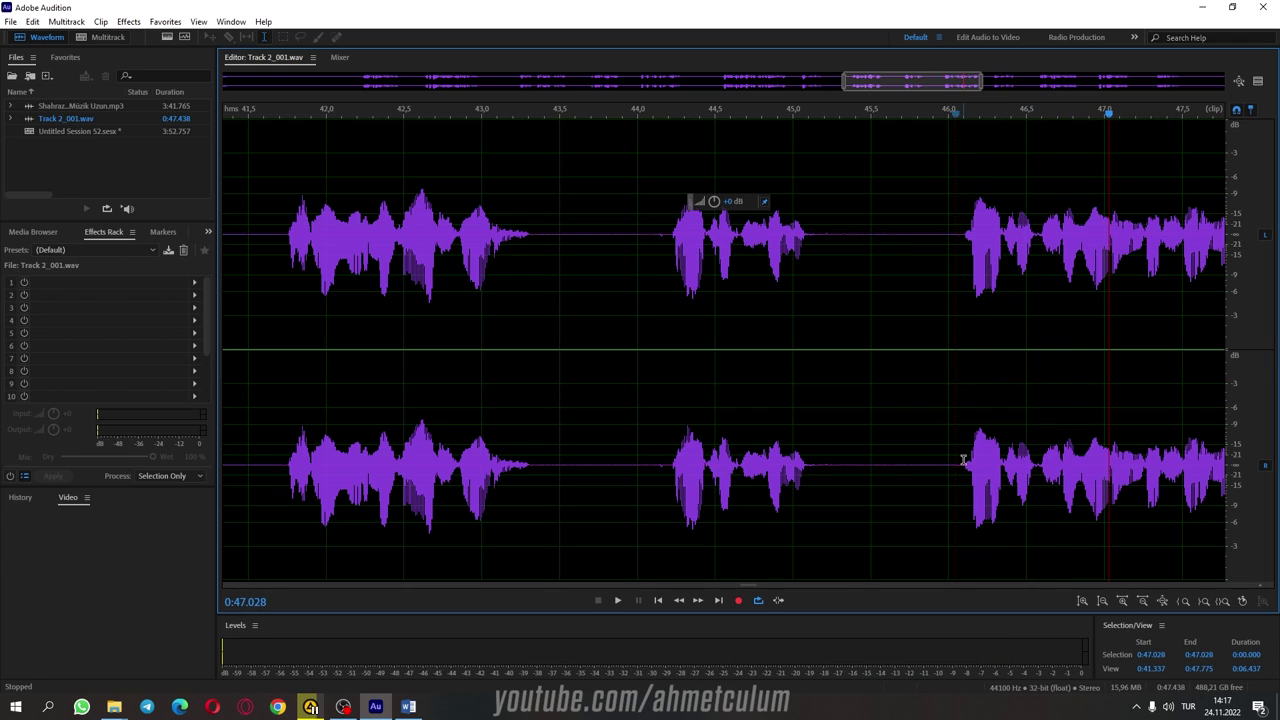
Step: Delete the short phrase and following pause between 0:44.220 and 0:46.100 from the voice recording
left_click_drag(963, 460, 1071, 465)
left_click(910, 488)
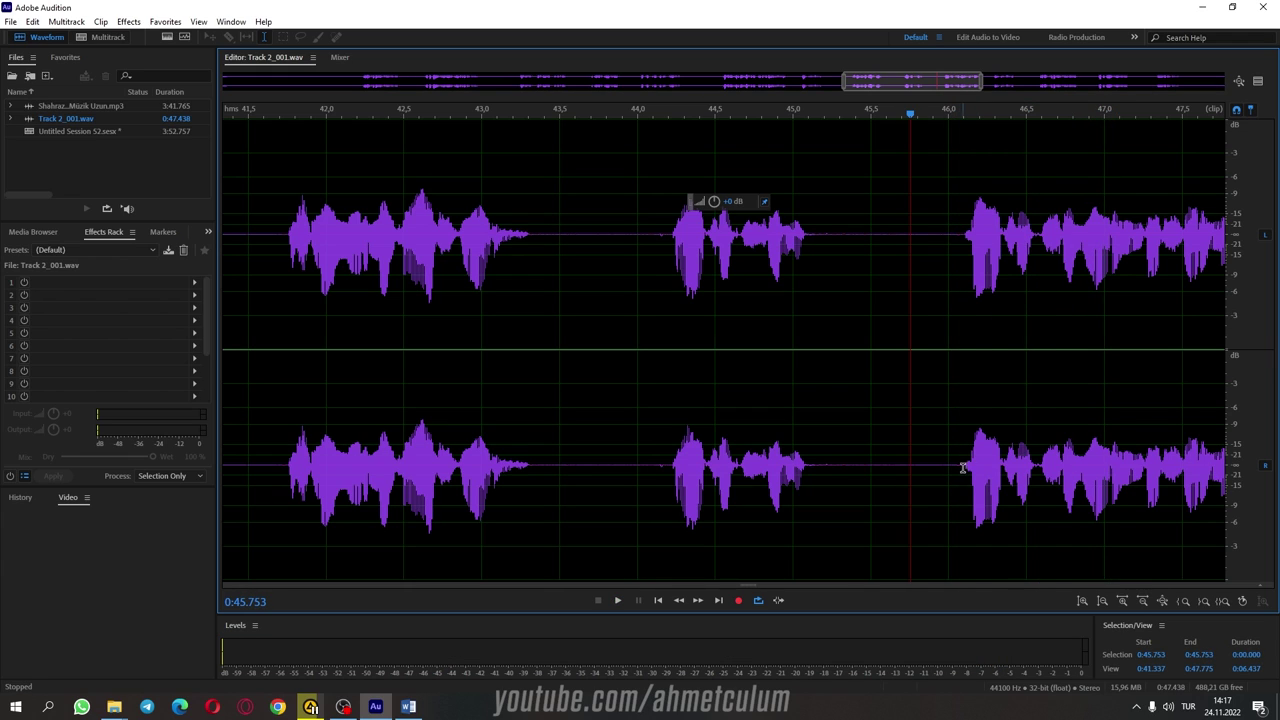
left_click_drag(963, 468, 670, 464)
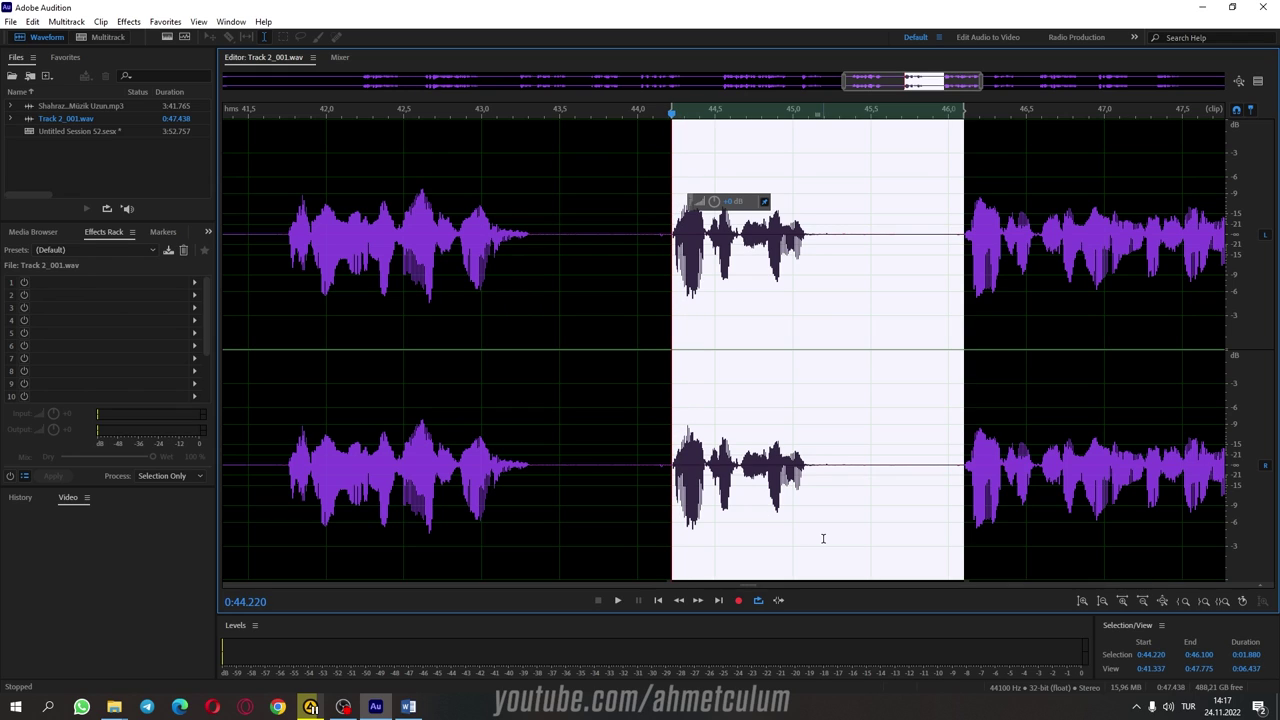
key("Delete")
key("Return")
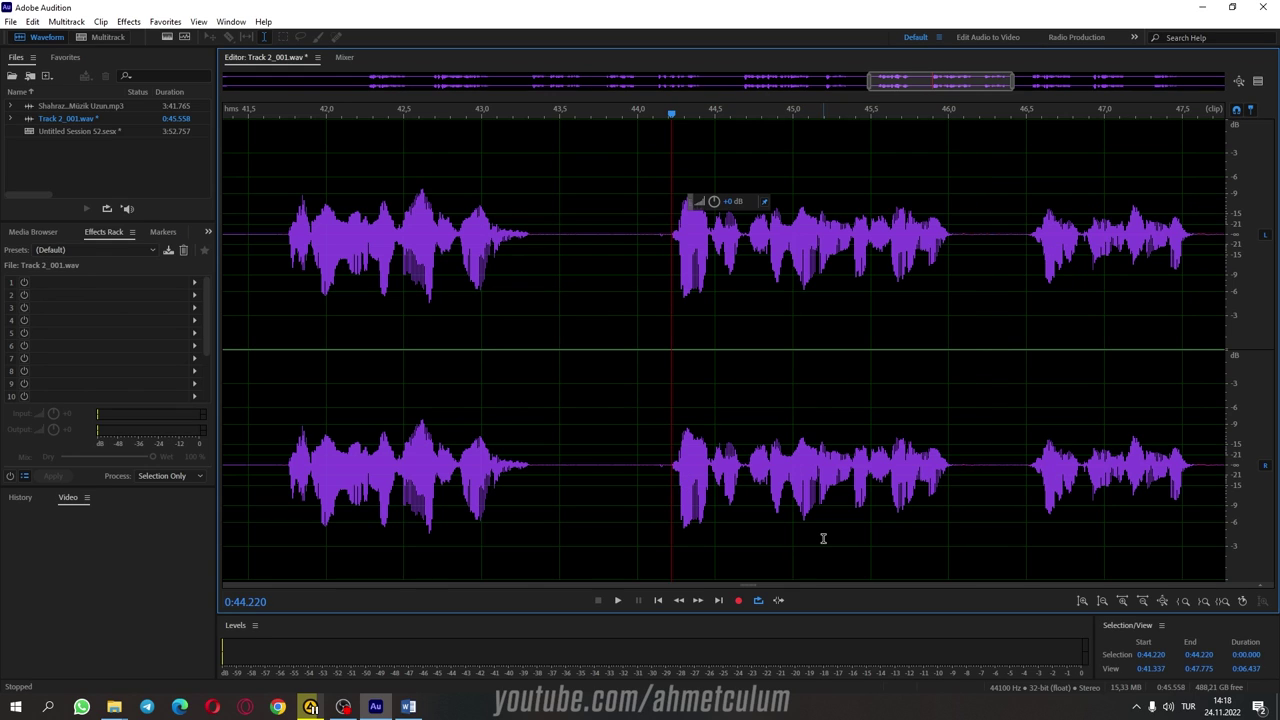
Step: Play back the voice across the cut, from about 0:42 to about 0:50
key("space")
key("space")
left_click(282, 264)
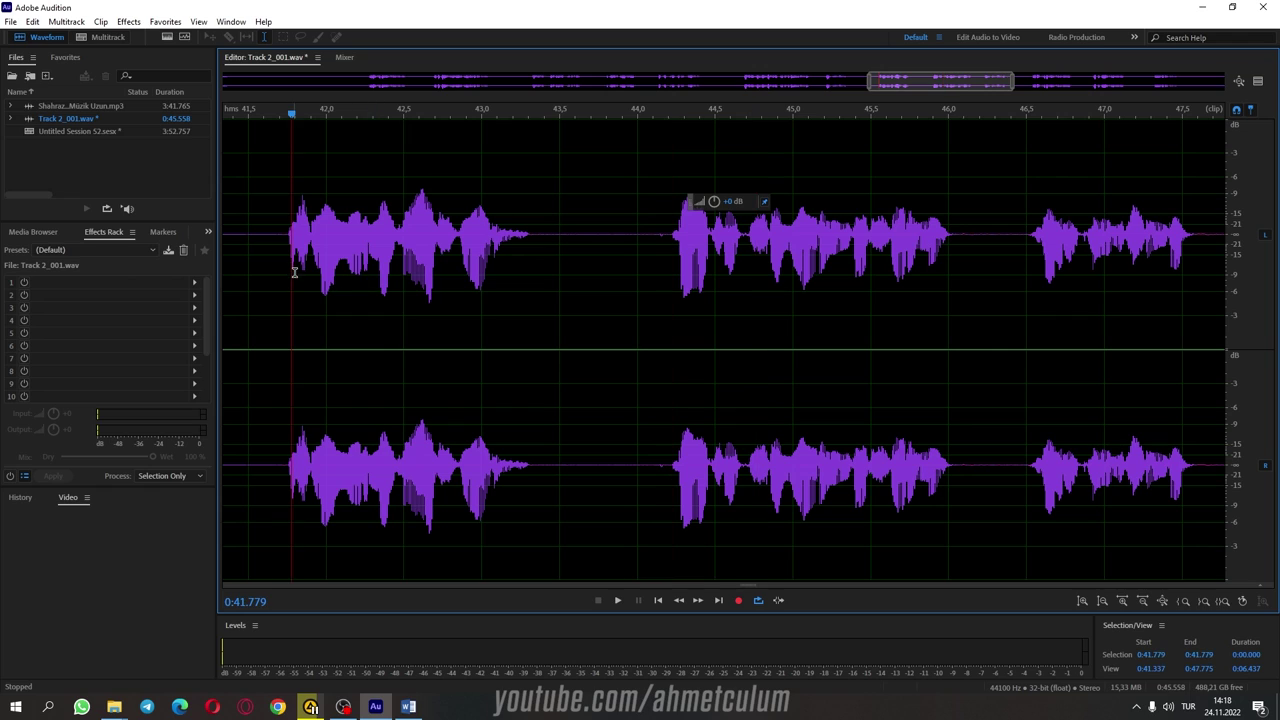
key("space")
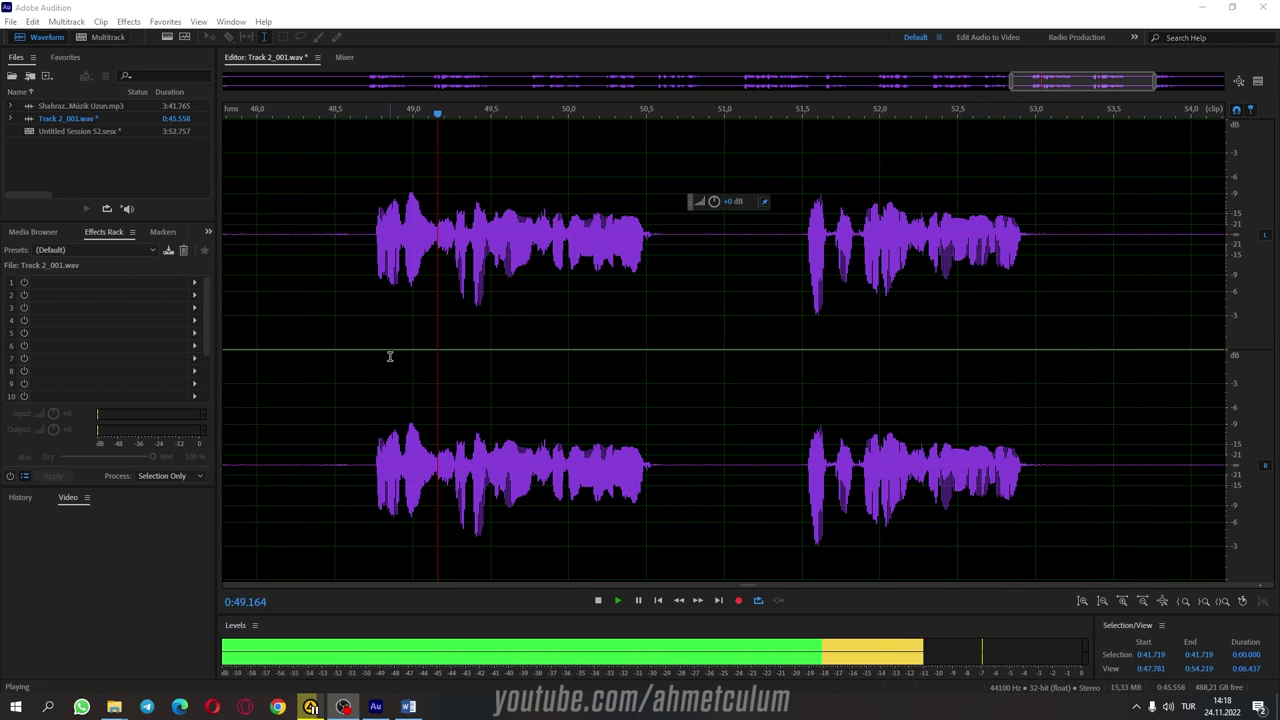
key("space")
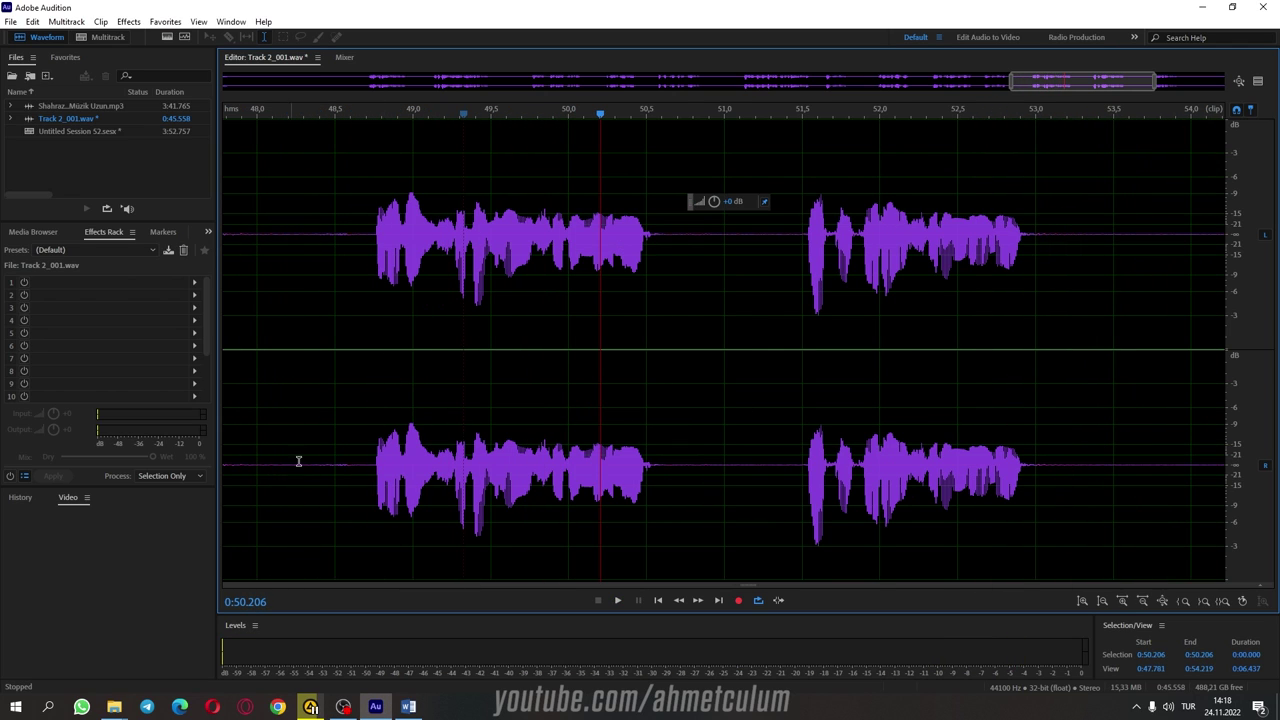
scroll(460, 357, "down", 5)
scroll(258, 107, "down", 3)
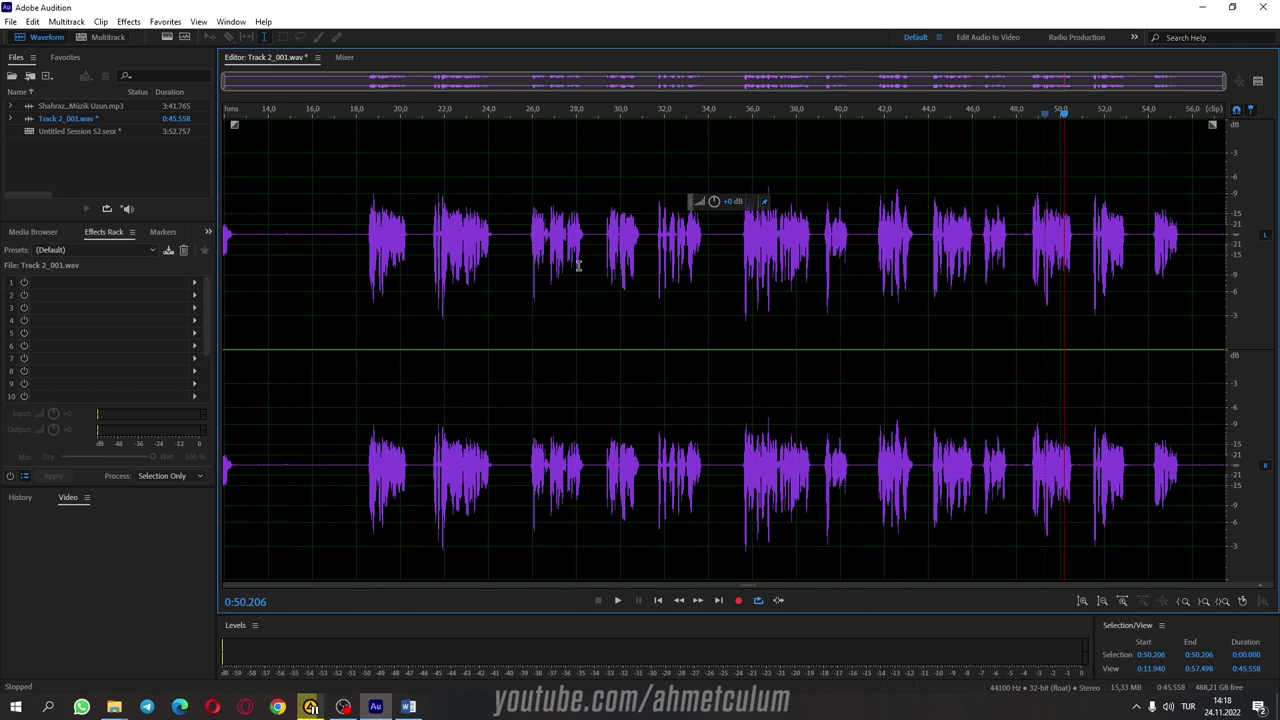
left_click_drag(354, 285, 1195, 310)
left_click(996, 319)
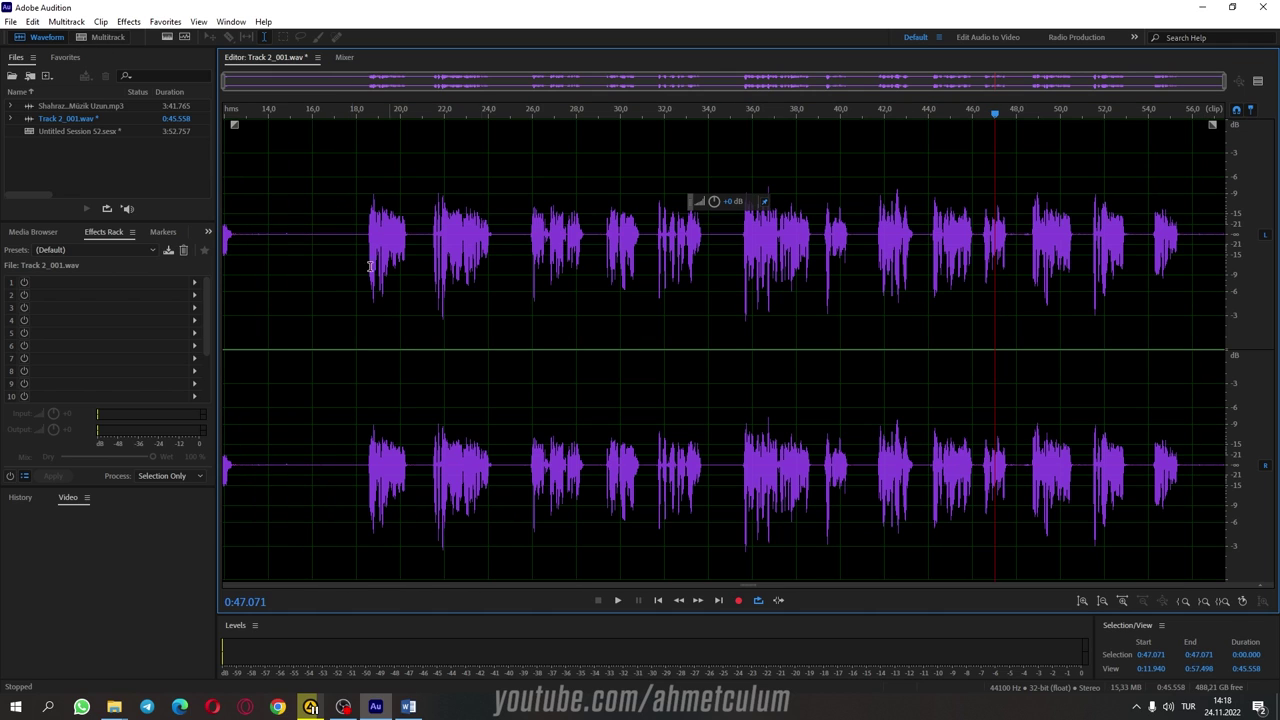
left_click_drag(304, 245, 1158, 300)
left_click(985, 385)
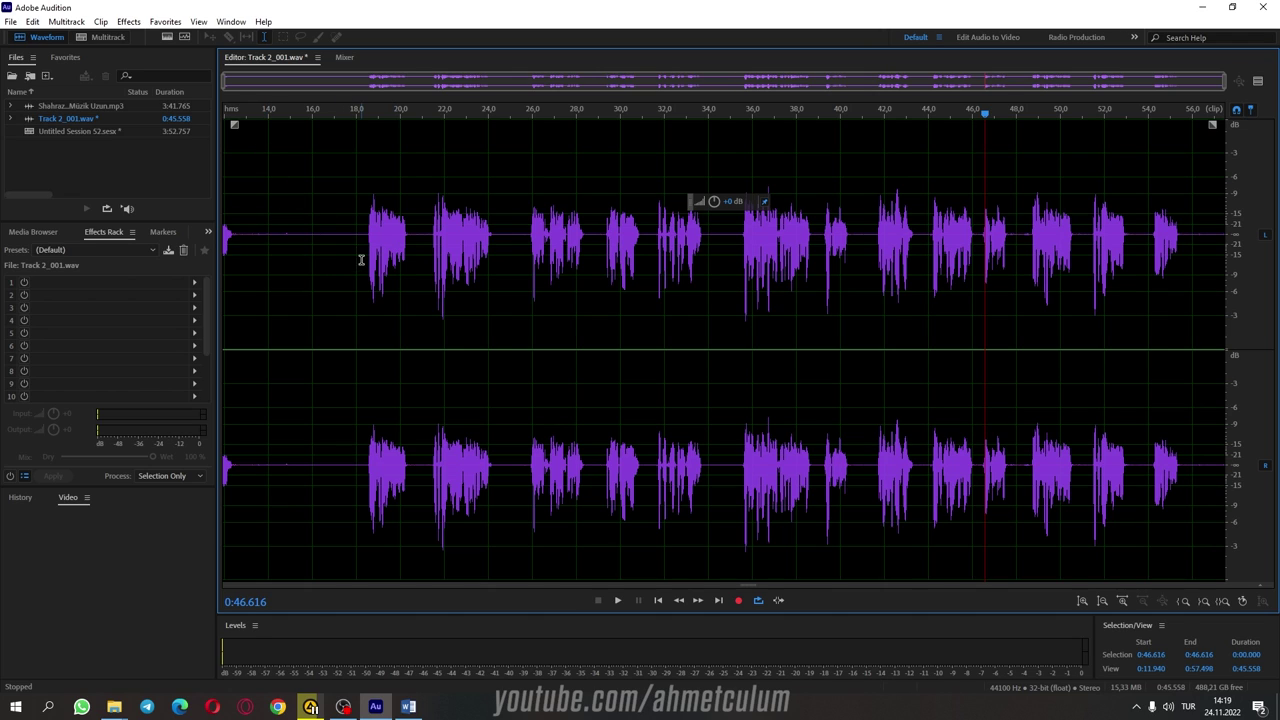
left_click(361, 241)
left_click(475, 250)
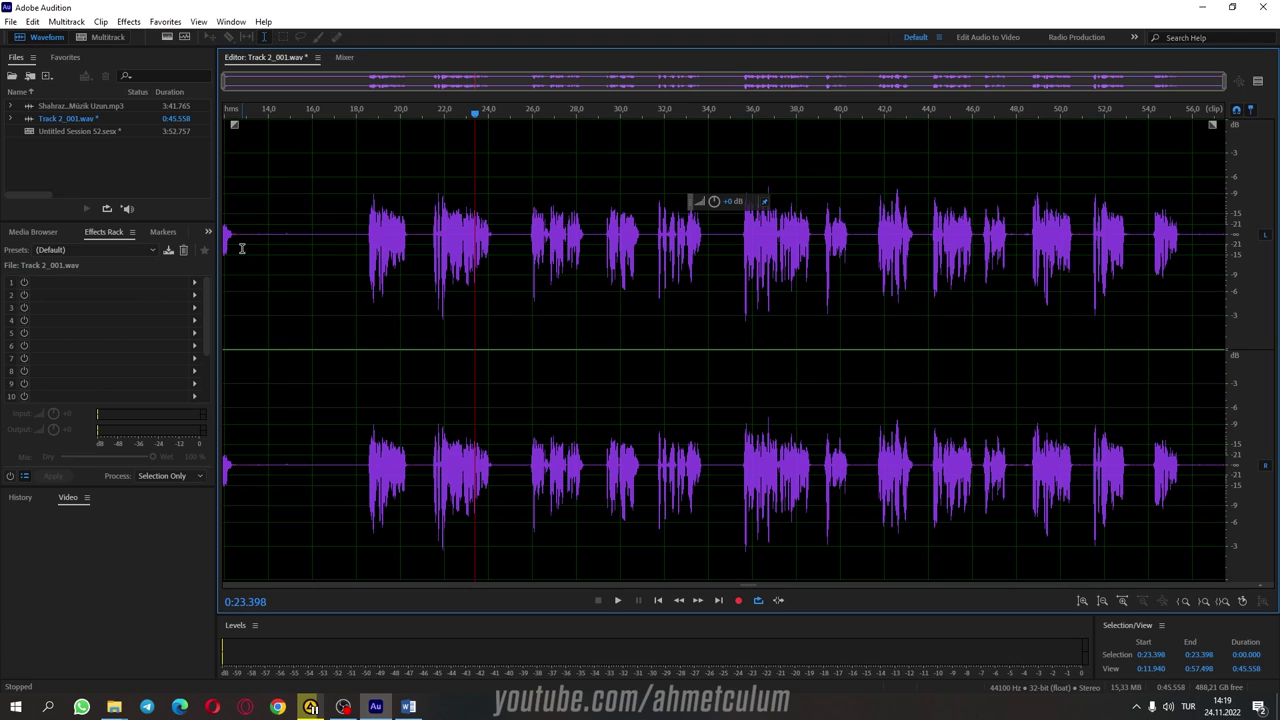
Step: Preview the sound at the clip's start and silence the section before the first words, from 0:11.940 to 0:18.275
left_click(236, 112)
key("space")
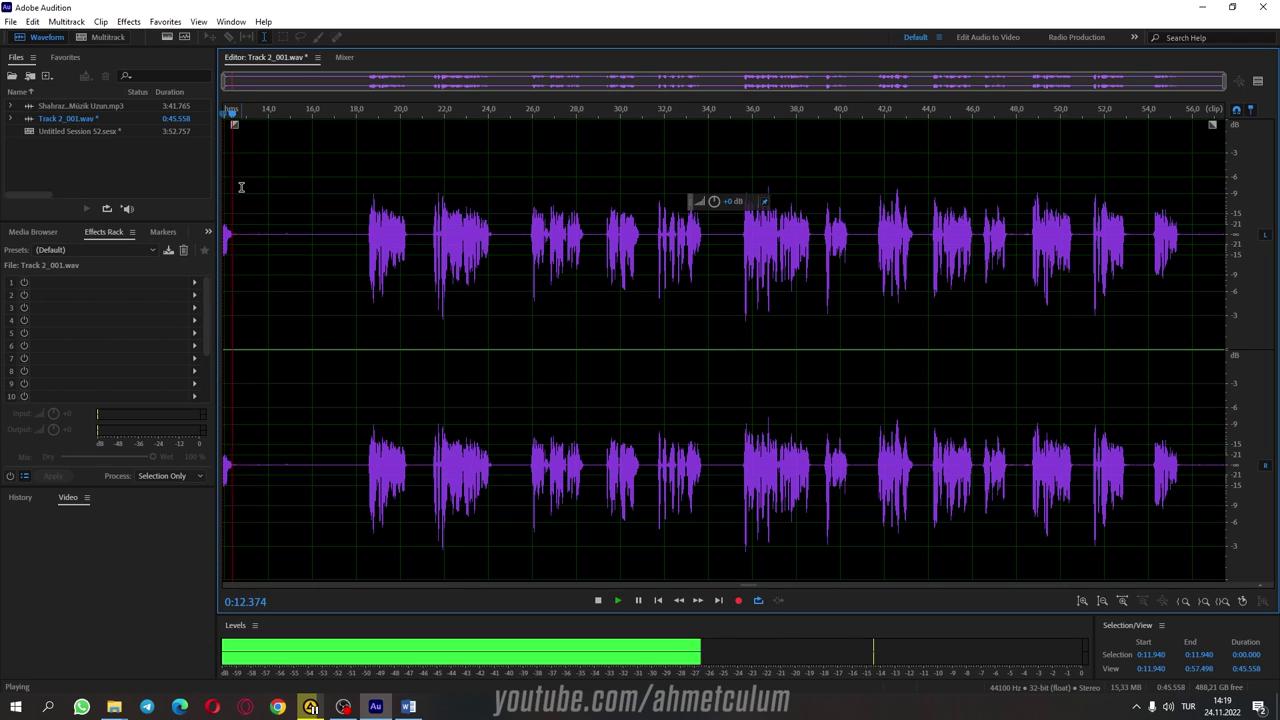
left_click(233, 112)
key("space")
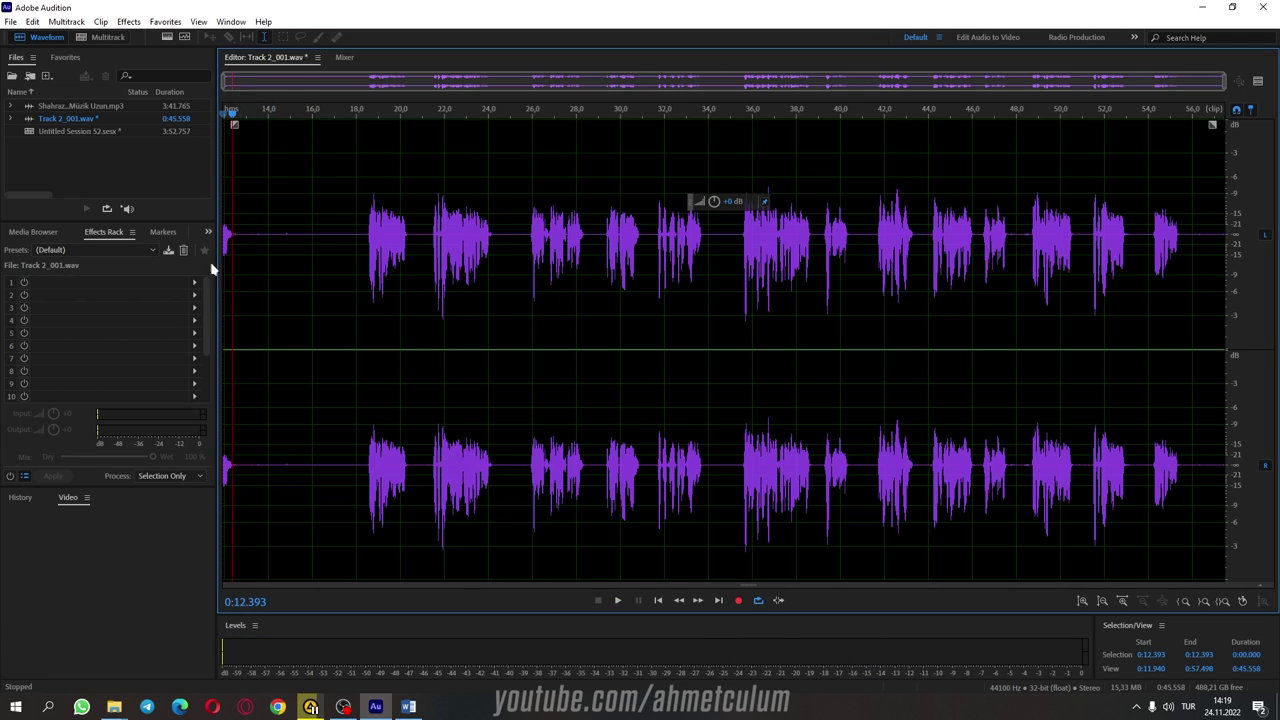
left_click_drag(358, 245, 224, 248)
right_click(266, 251)
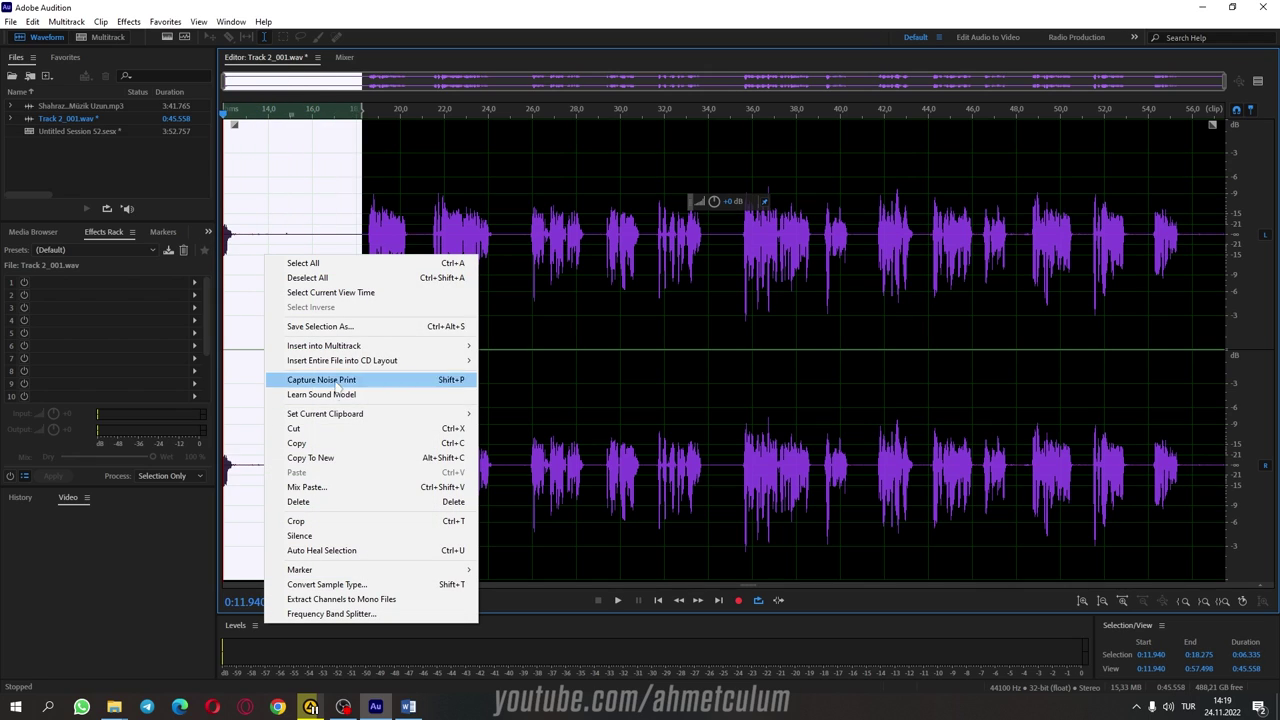
left_click(300, 536)
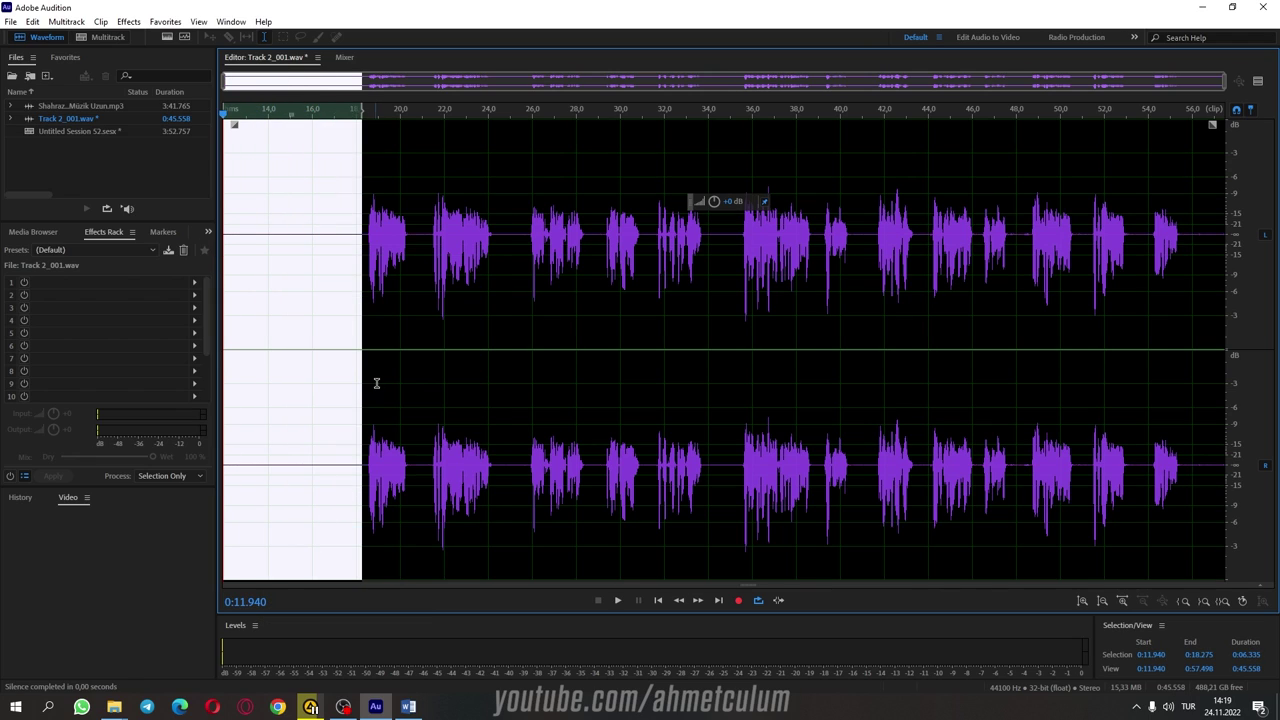
Step: Play back the silenced opening section from about 0:13 to about 0:17
left_click(311, 287)
key("space")
key("space")
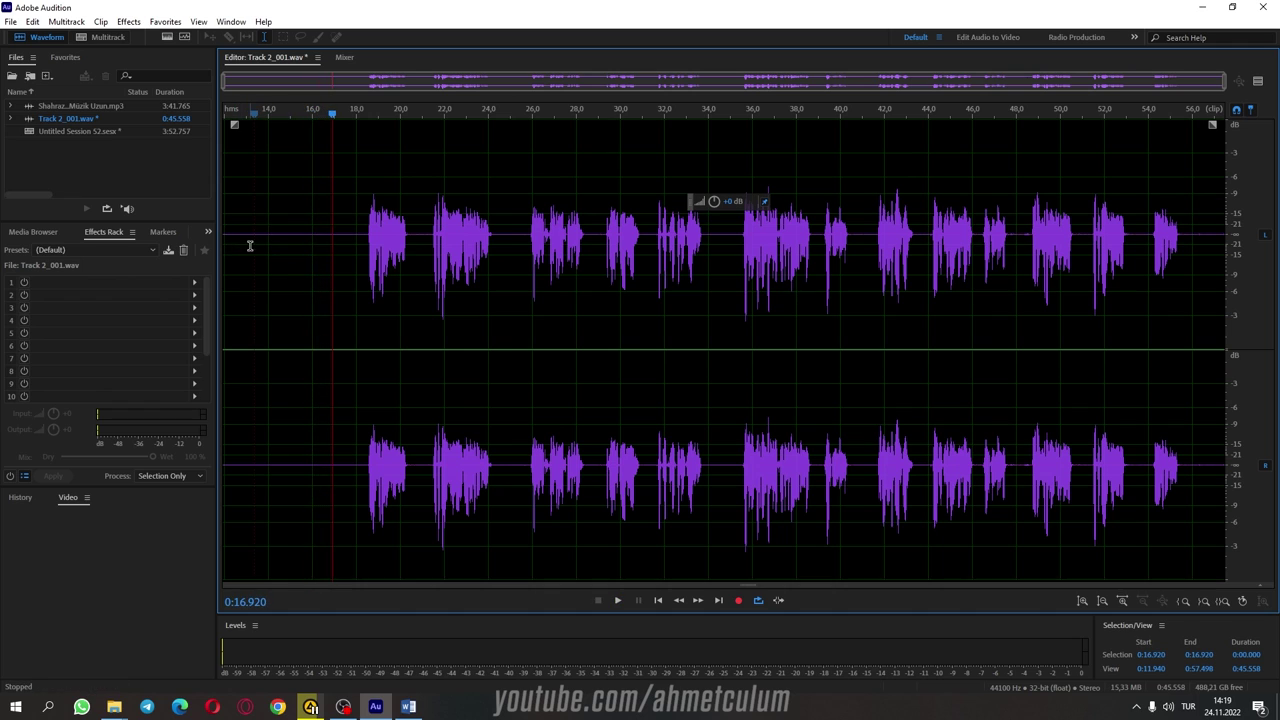
Step: Apply Dynamics Processing to the entire voice clip with the Compander preset and Spline Curves enabled
key("ctrl+a")
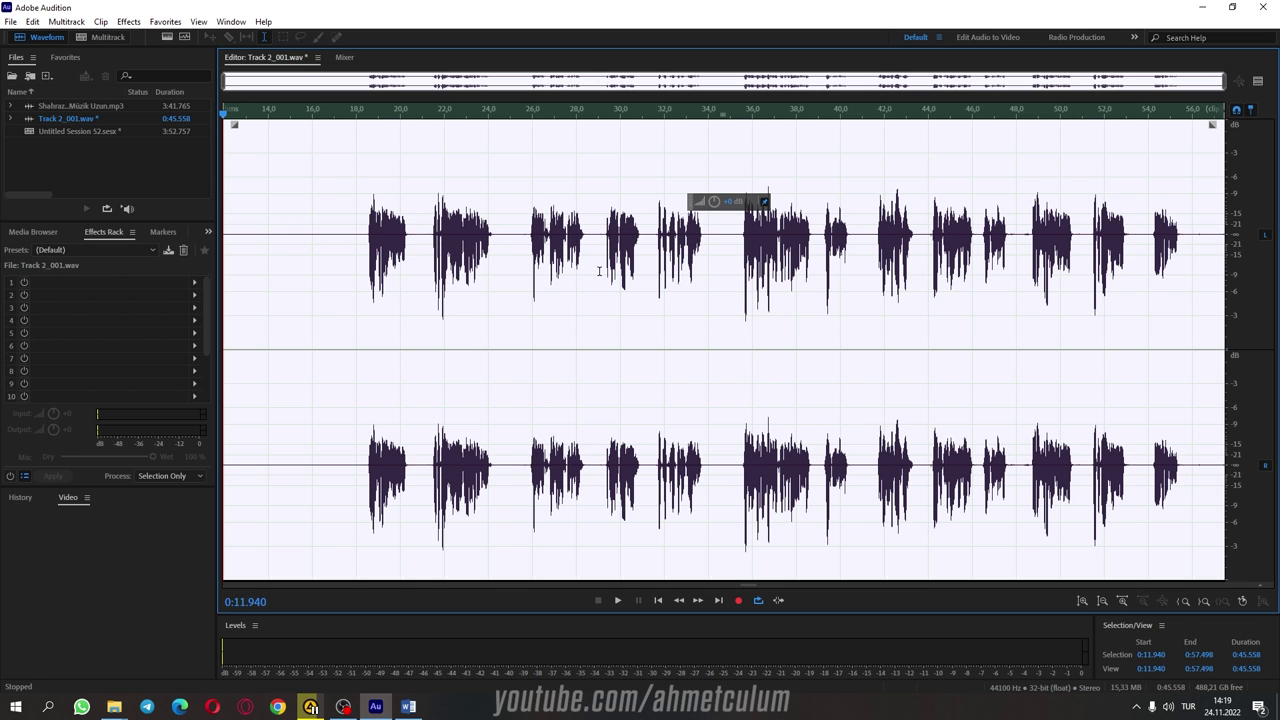
left_click(128, 21)
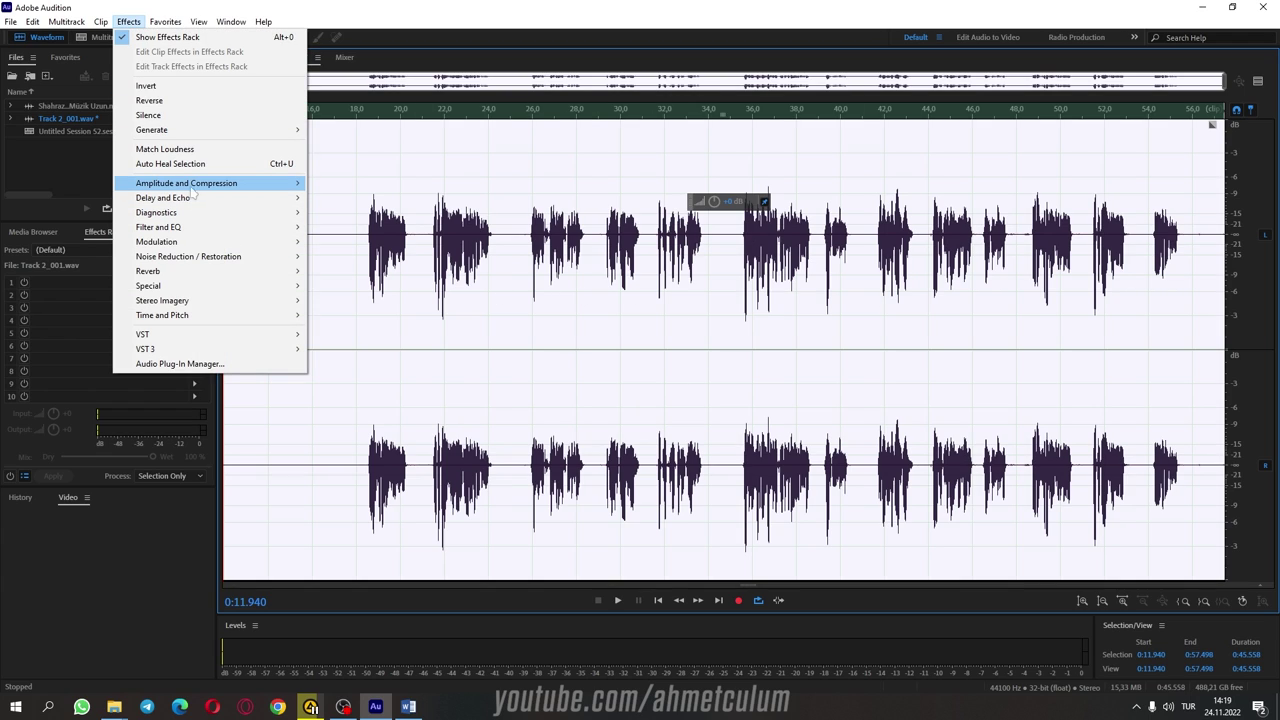
mouse_move(192, 190)
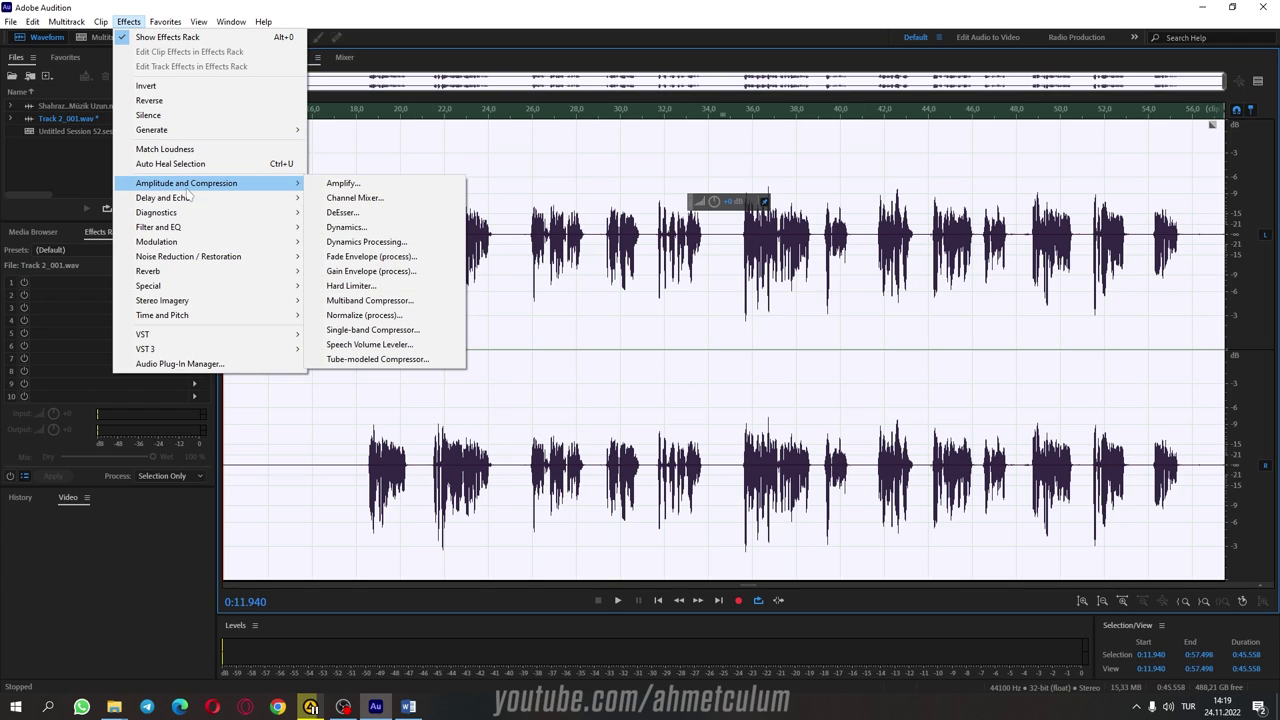
left_click(366, 242)
left_click(672, 148)
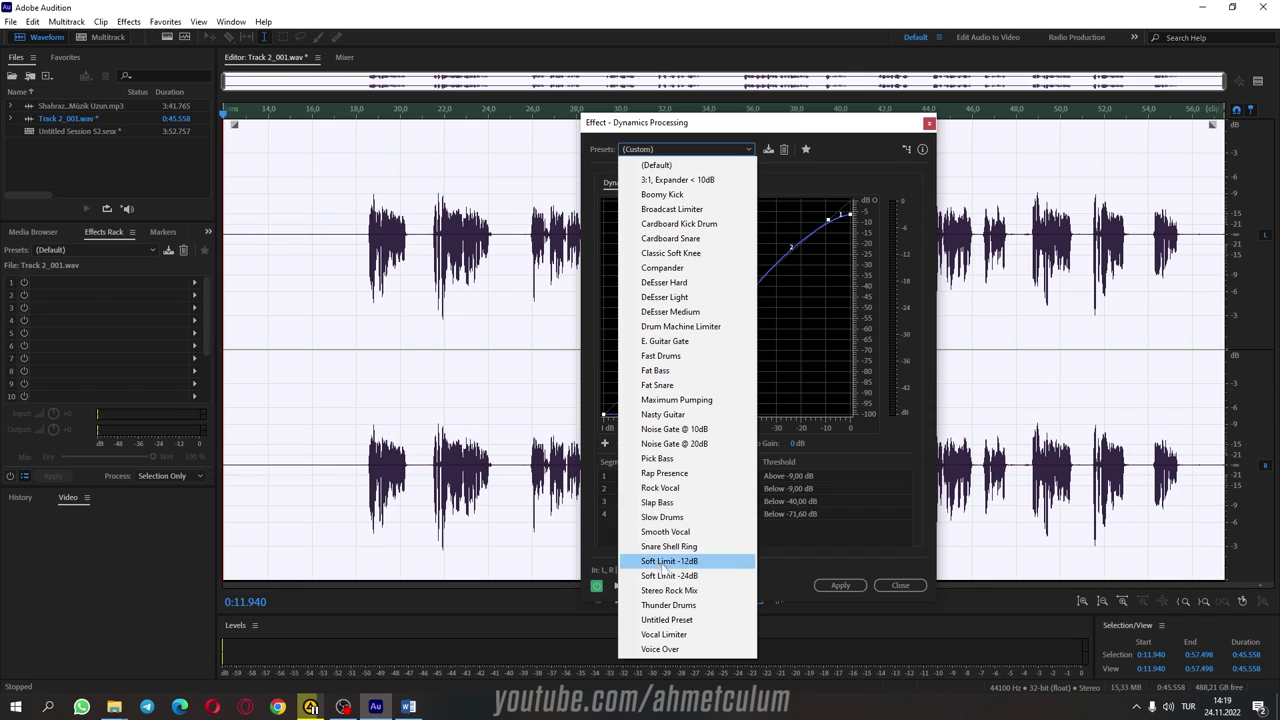
left_click(668, 268)
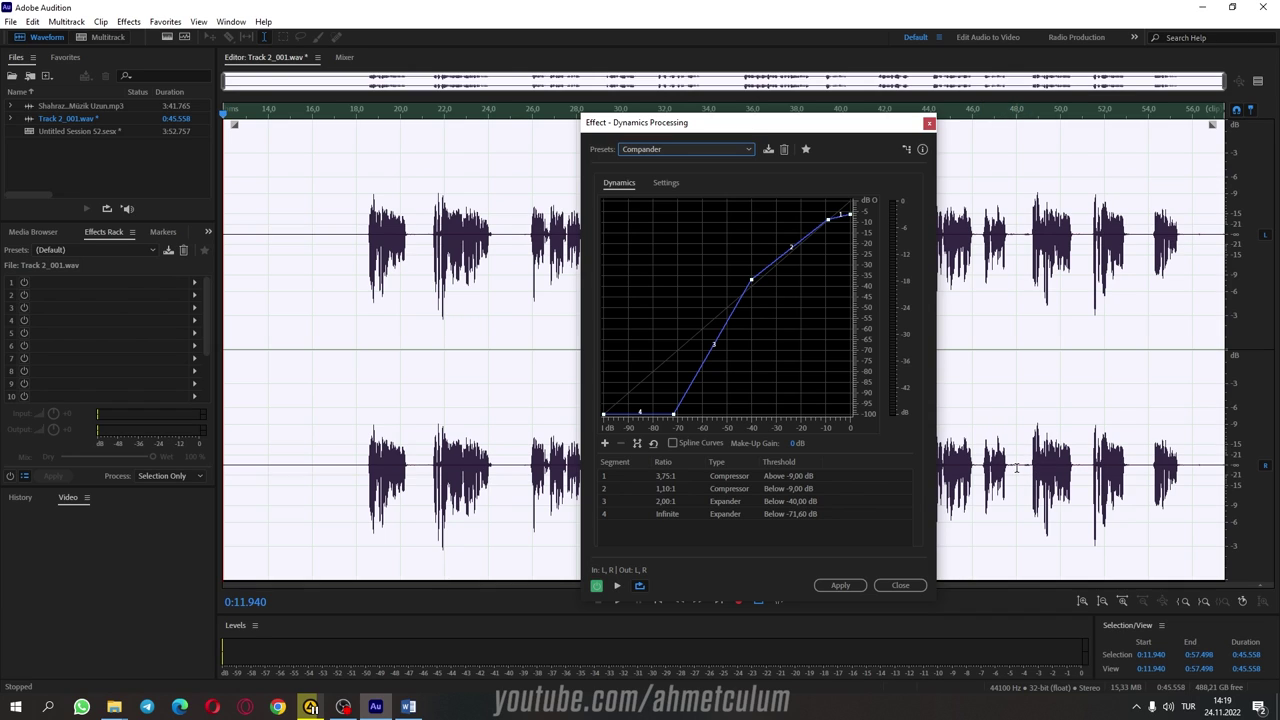
scroll(1018, 466, "up", 3)
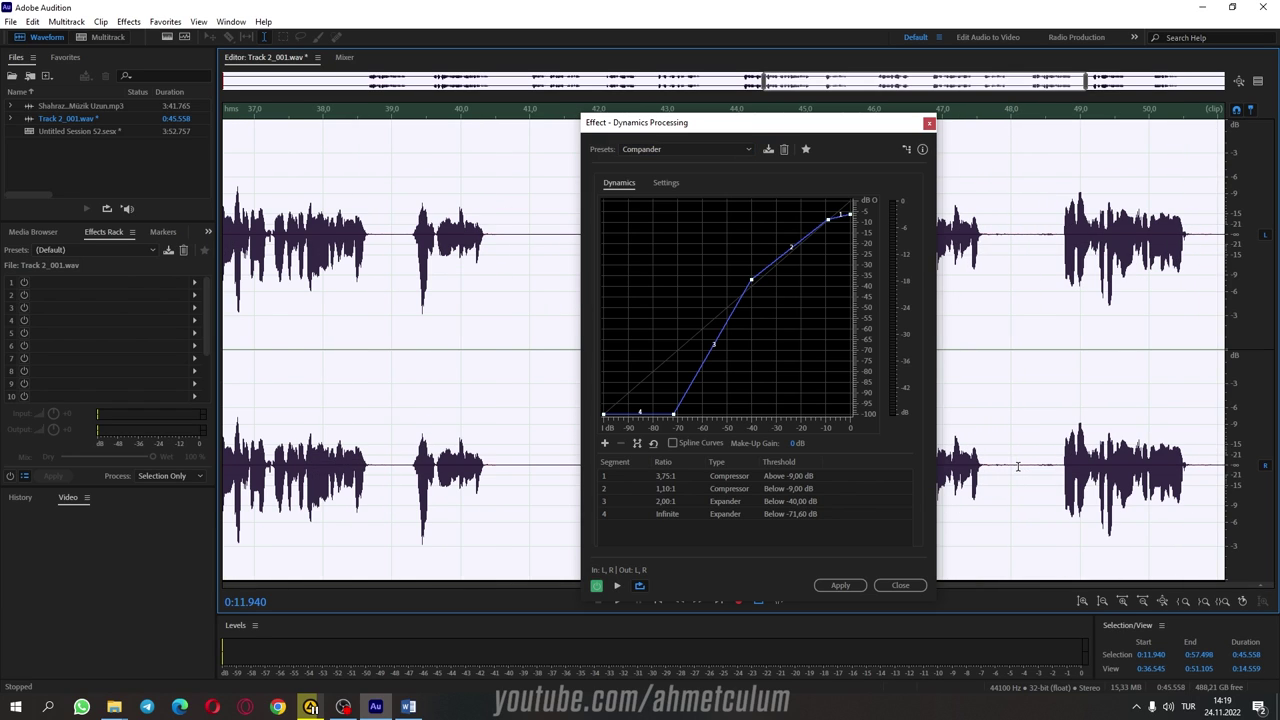
left_click(673, 443)
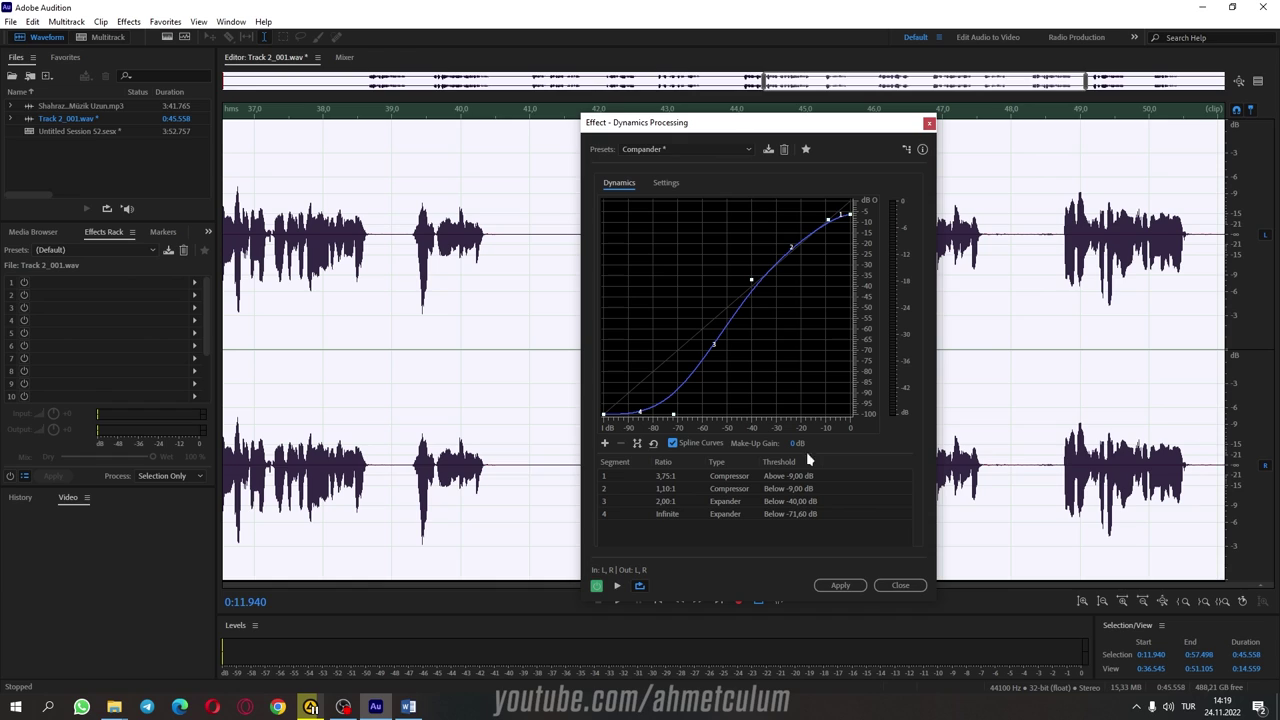
left_click(840, 586)
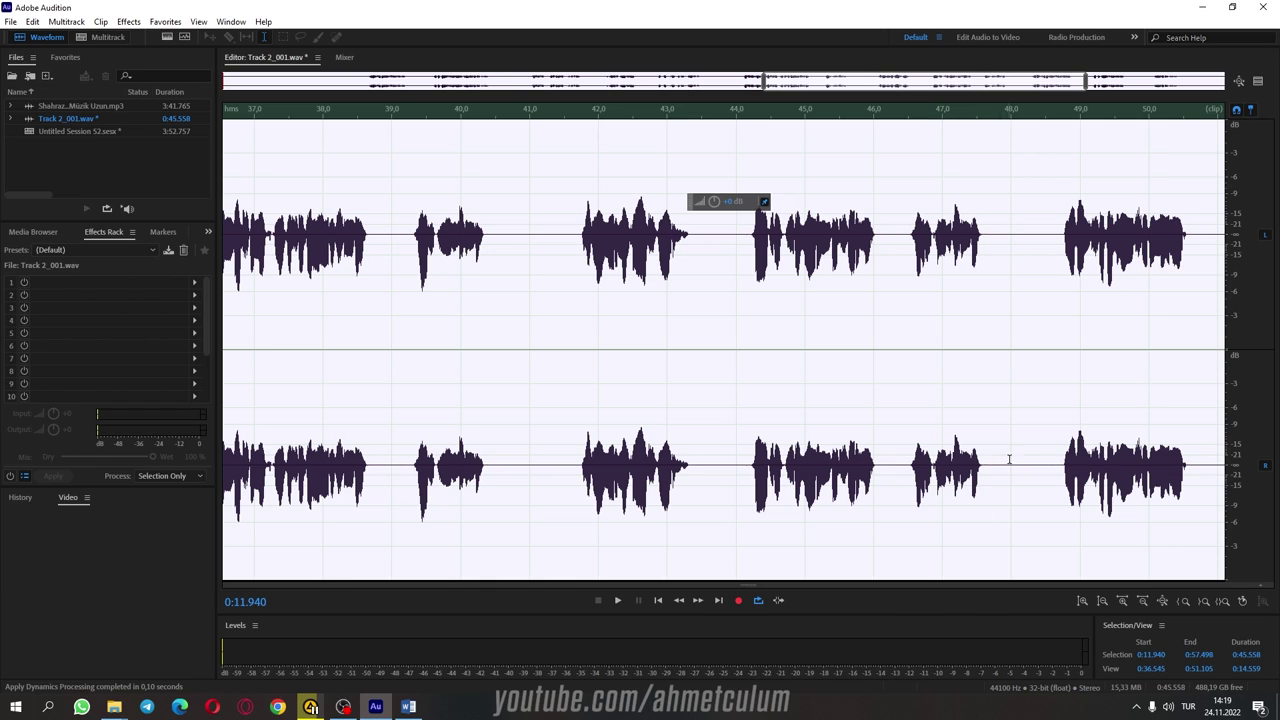
Step: Play the pause between phrases around 0:48 to check the background noise
left_click(1000, 469)
left_click(1021, 469)
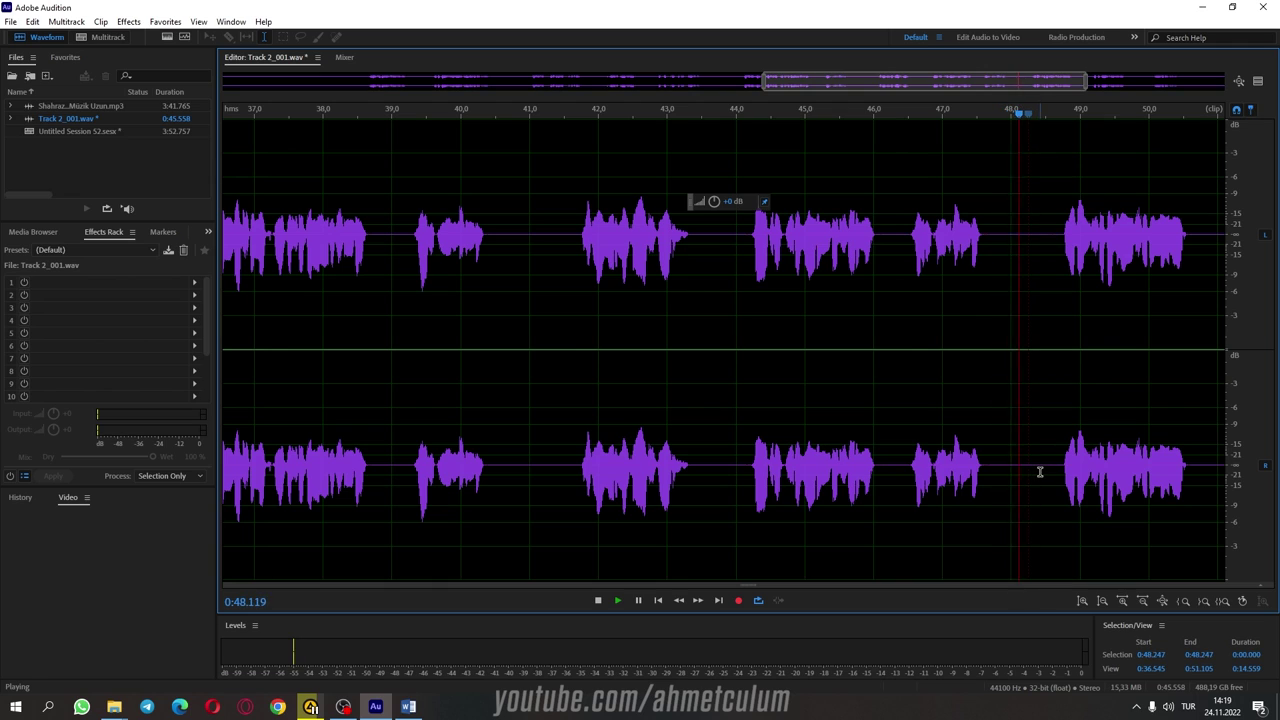
scroll(790, 469, "down", 5)
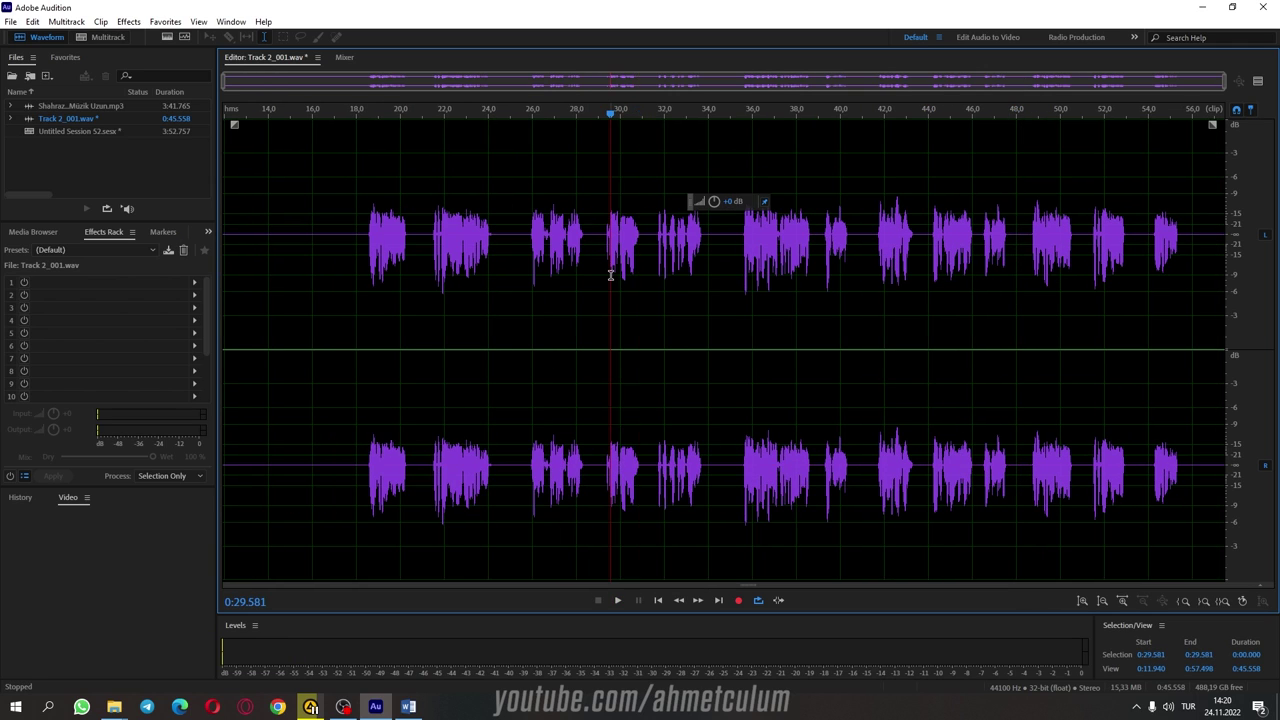
Step: Set up Studio Reverb for the entire voice clip with the Great Hall preset, Dry at 100% and Wet at 22.6%
key("ctrl+a")
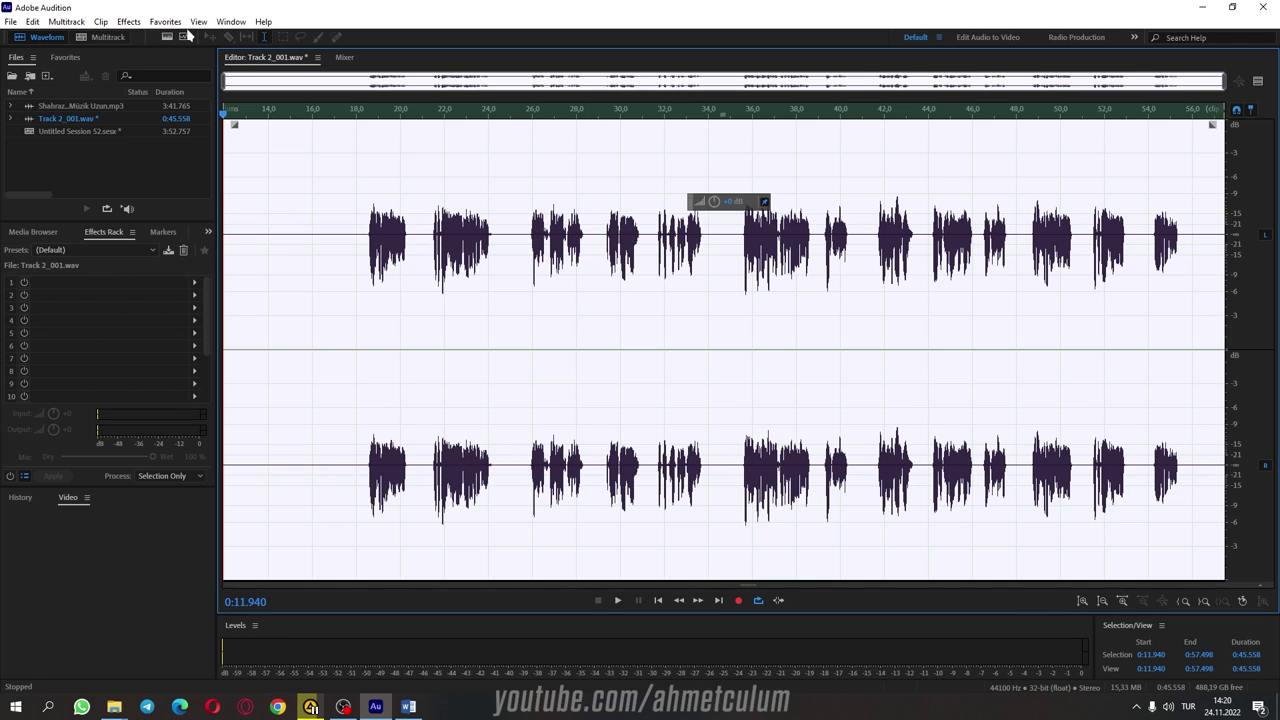
left_click(128, 21)
mouse_move(191, 276)
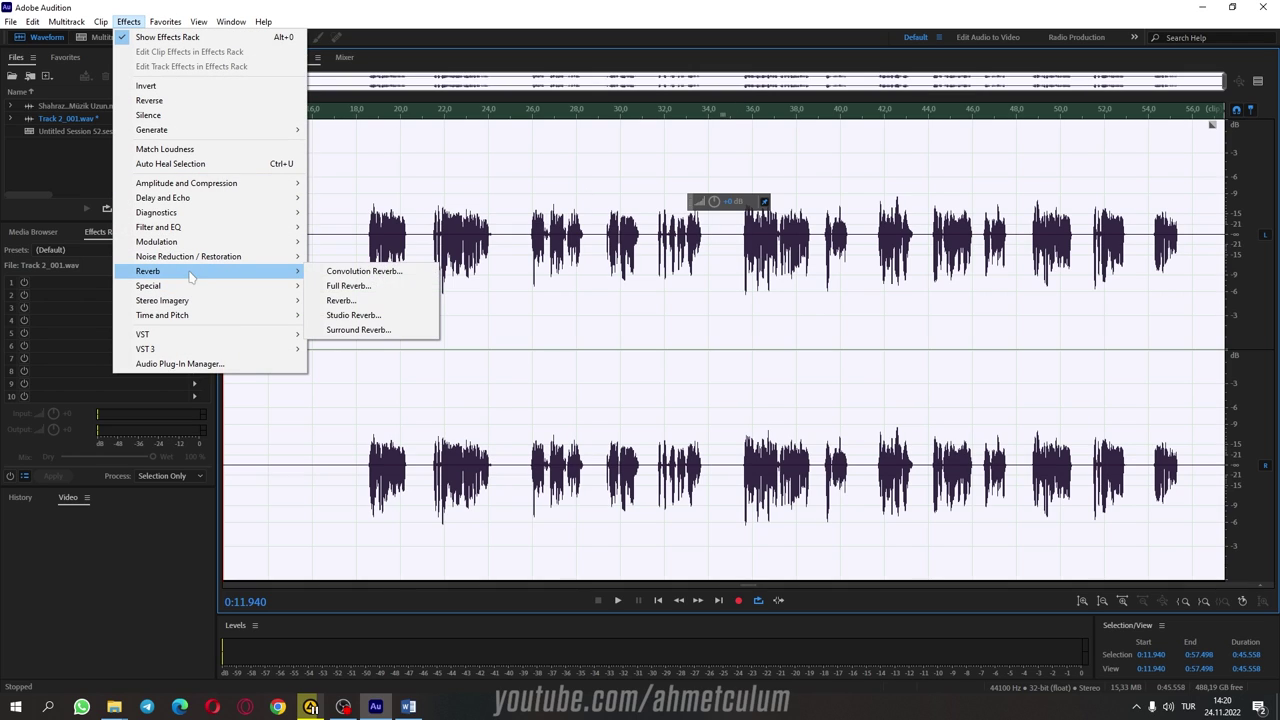
left_click(349, 316)
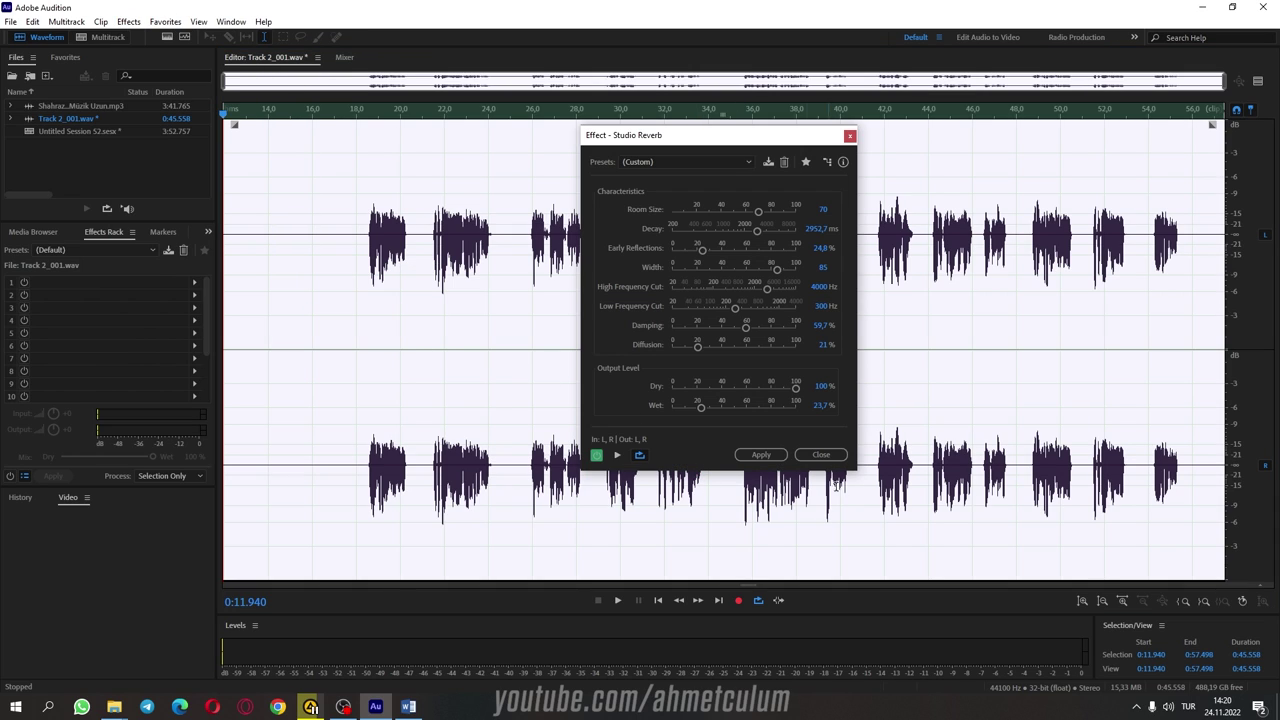
left_click(685, 161)
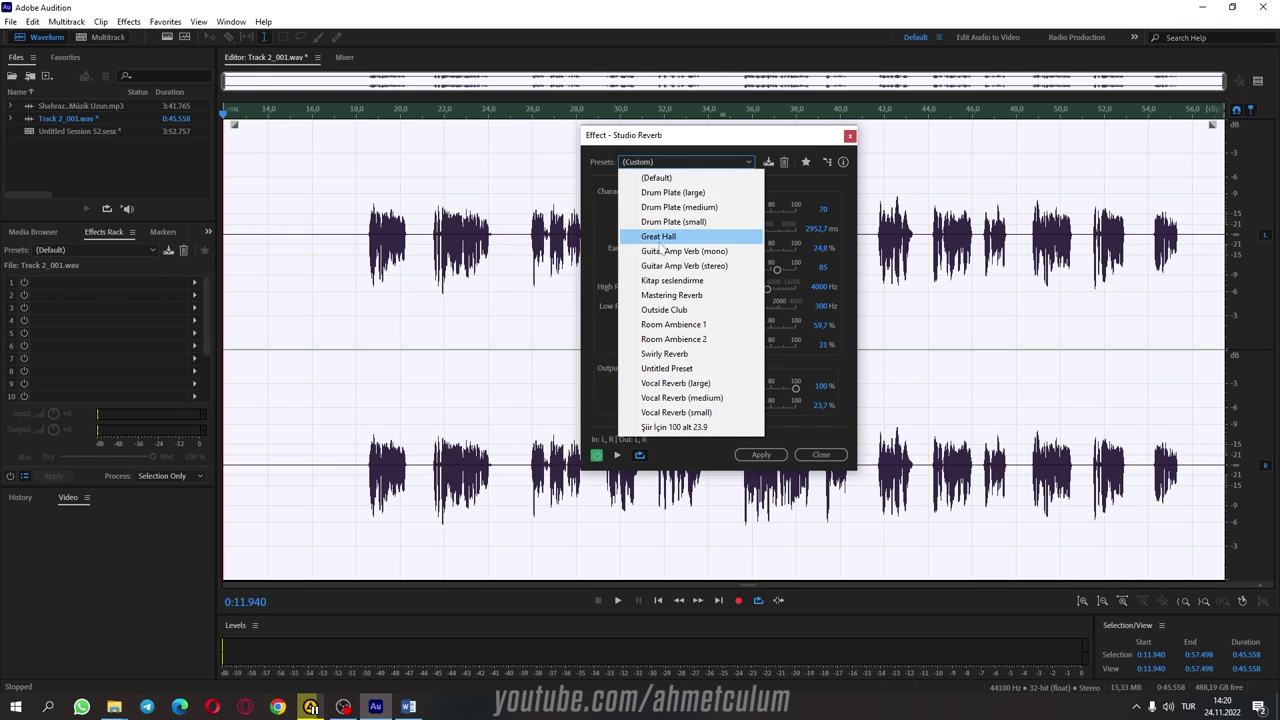
left_click(660, 237)
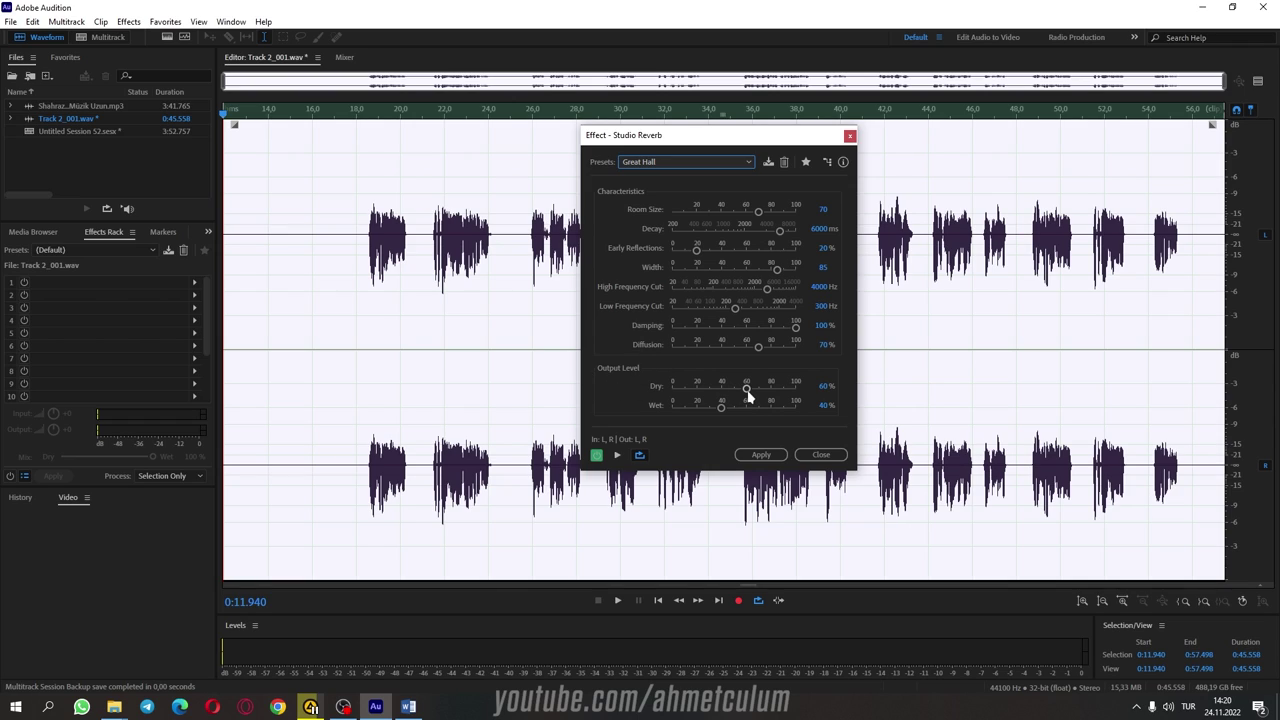
left_click_drag(747, 388, 806, 397)
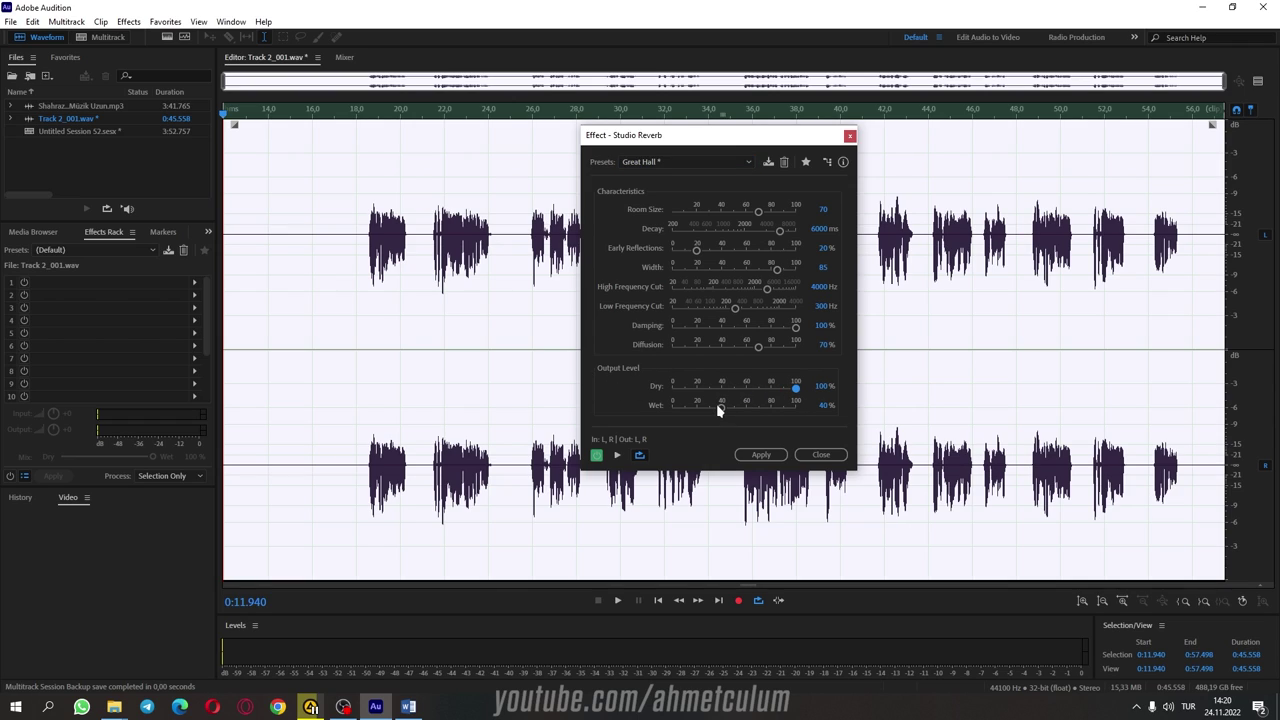
mouse_move(720, 408)
left_mouse_down()
mouse_move(692, 410)
mouse_move(705, 414)
left_mouse_up()
Step: Preview the reverb on the voice from 0:18.000 to about 0:24
left_click(355, 224)
left_click(617, 455)
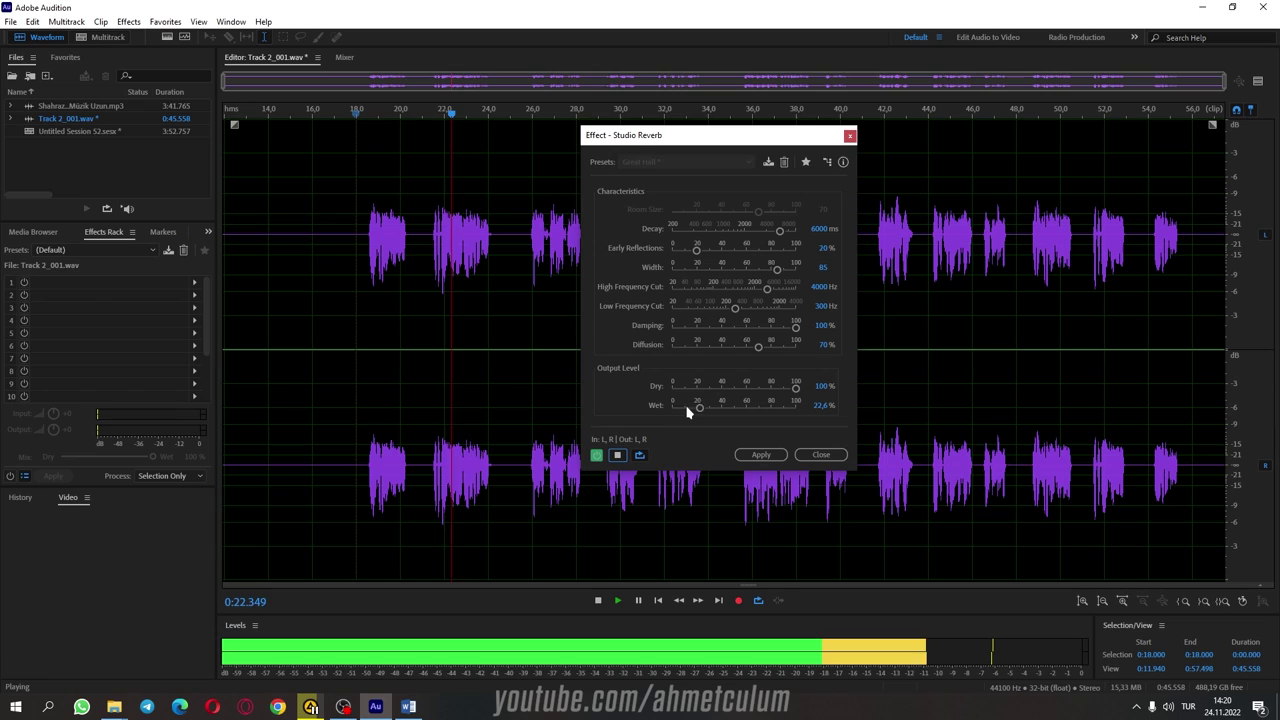
left_click(617, 456)
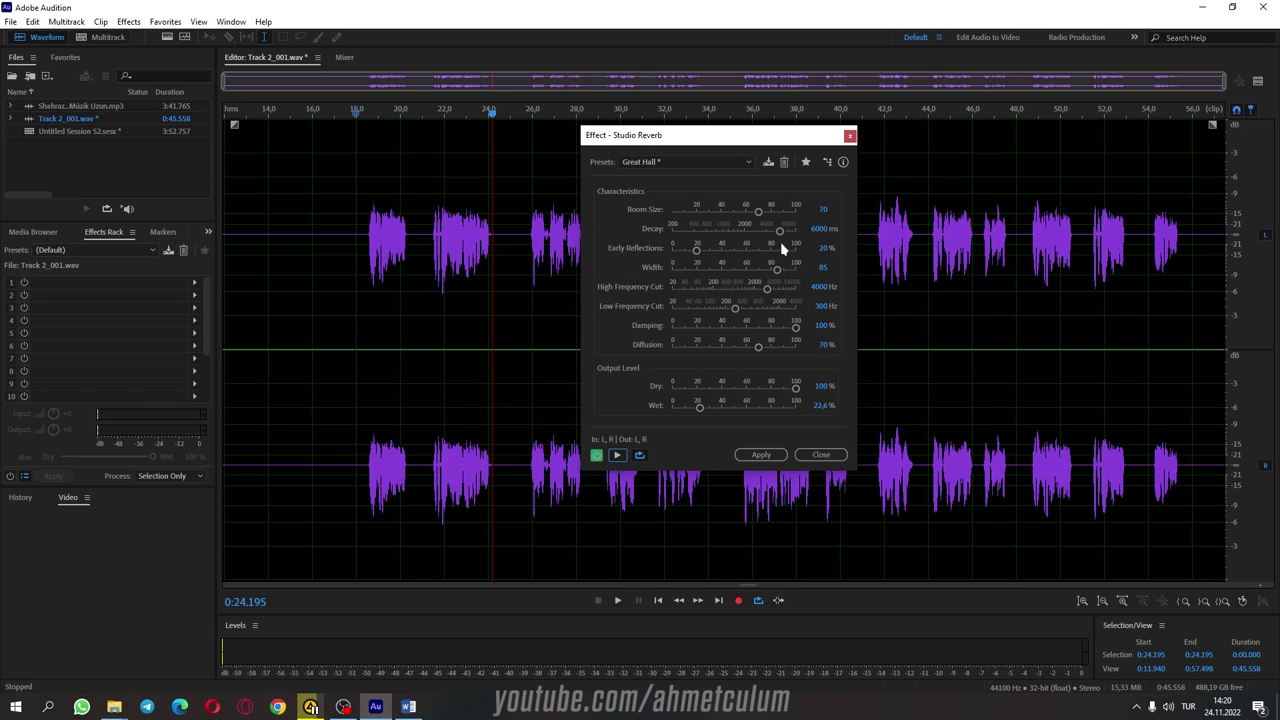
Step: Reduce the reverb's Decay to 3472.6 ms while previewing from about 0:18, and apply the effect to the clip
left_click_drag(782, 234, 769, 238)
left_click(359, 118)
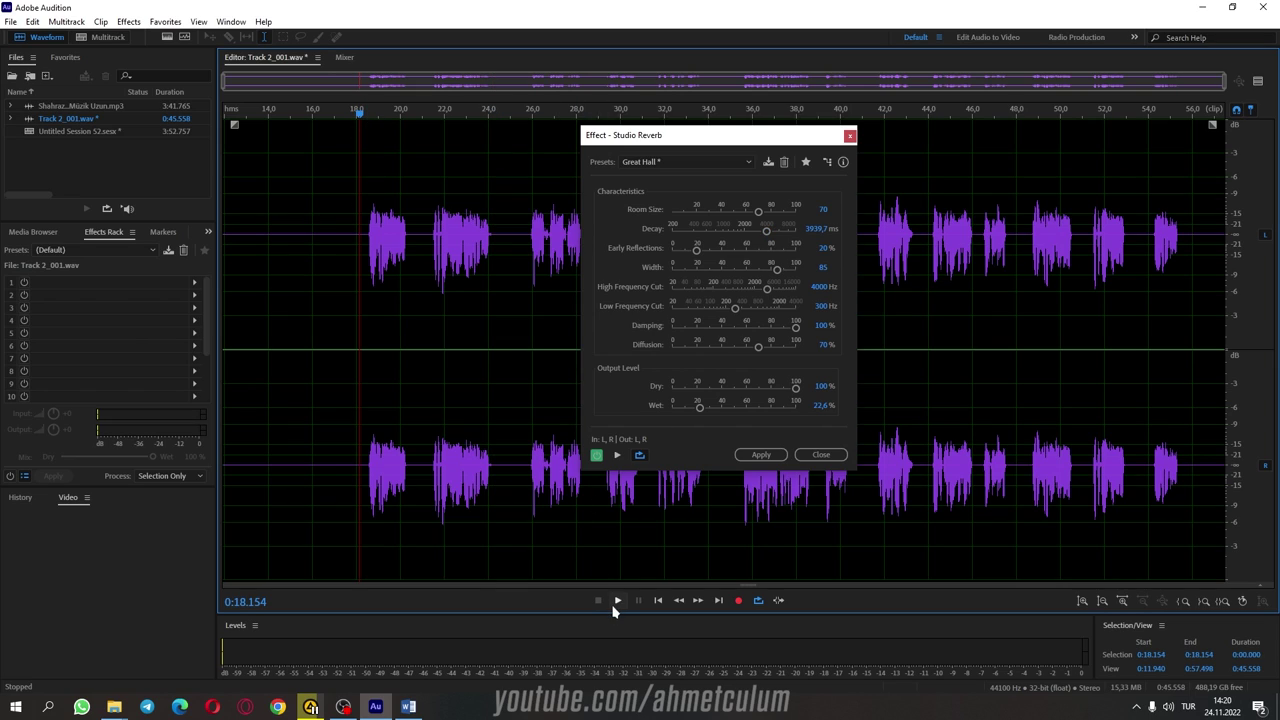
left_click(617, 601)
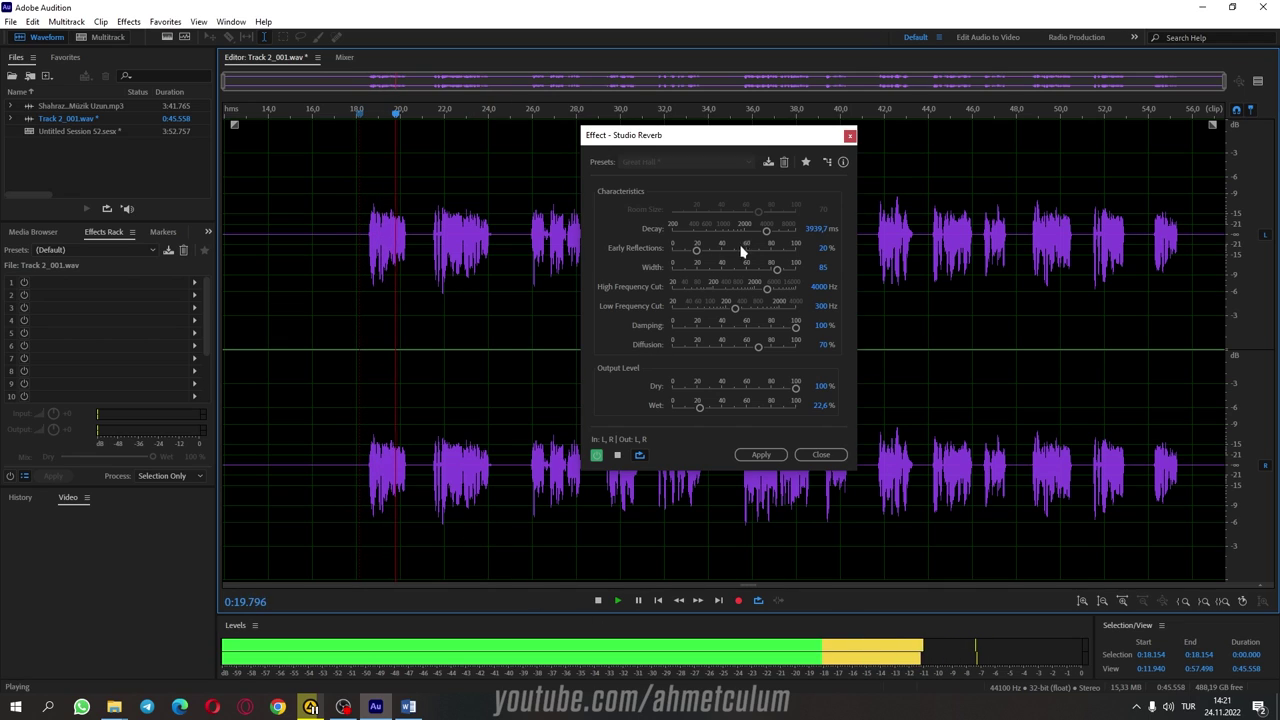
left_click_drag(766, 231, 763, 234)
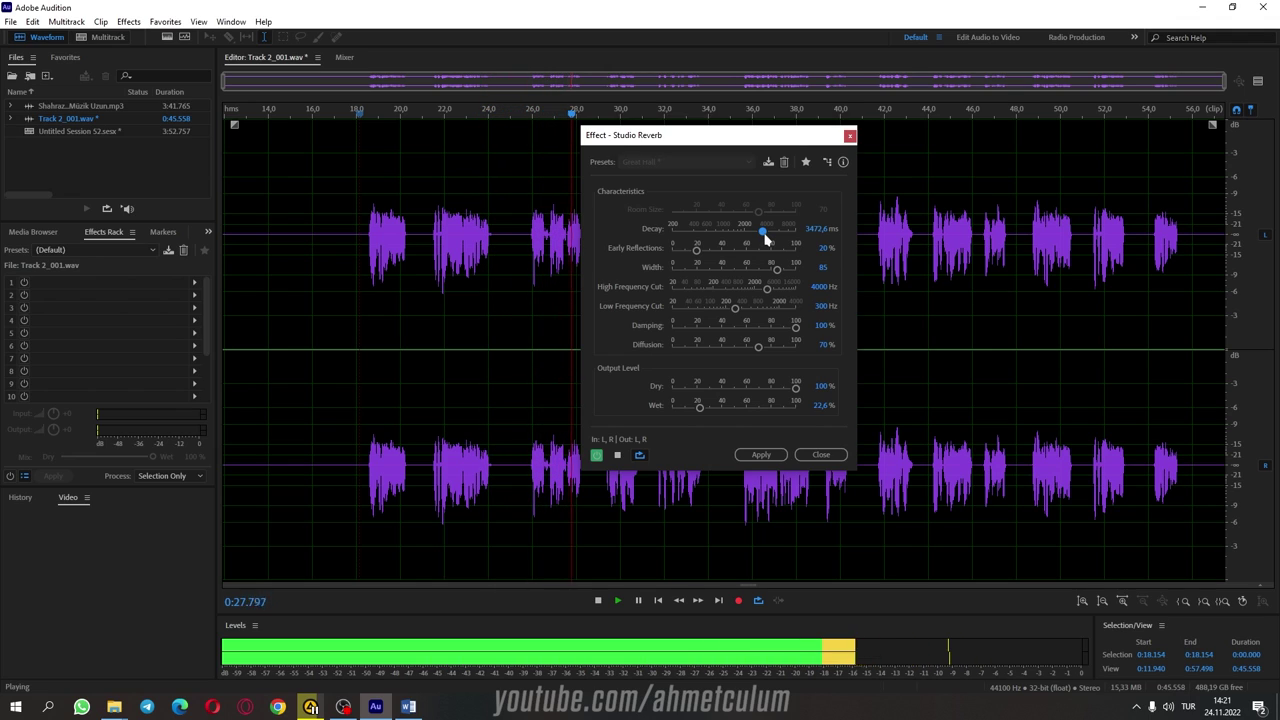
left_click(617, 456)
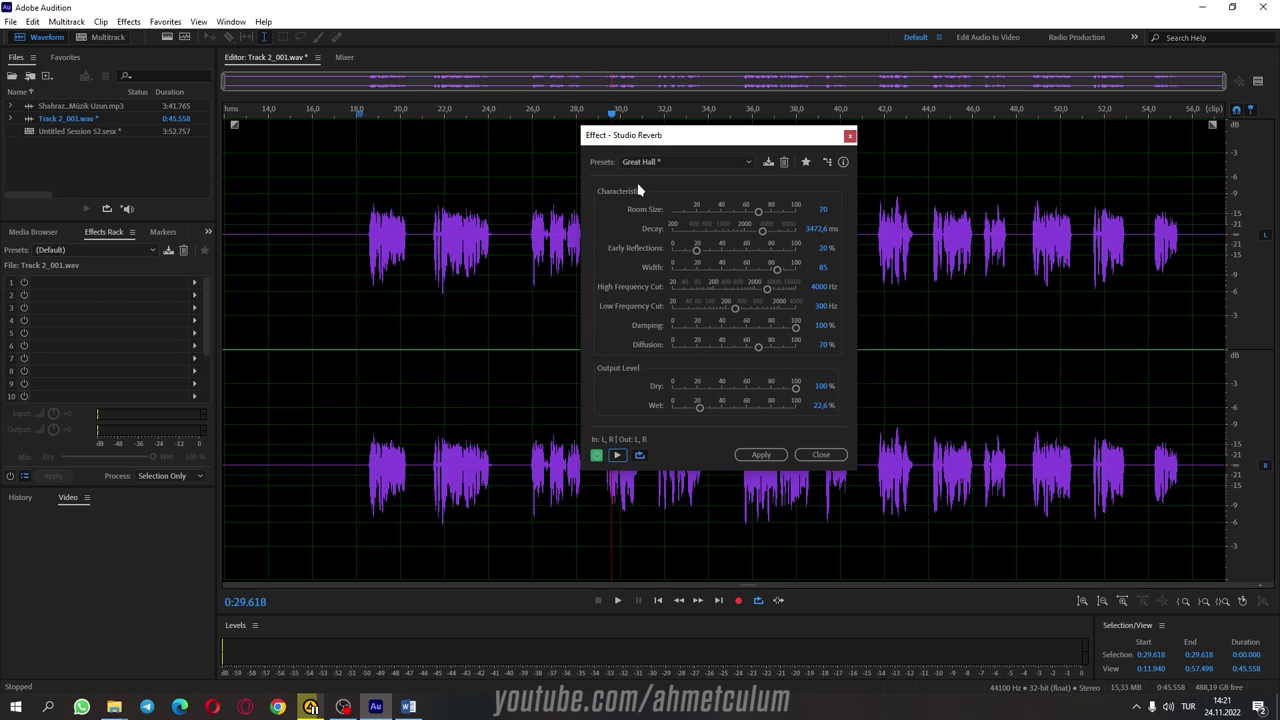
left_click(761, 455)
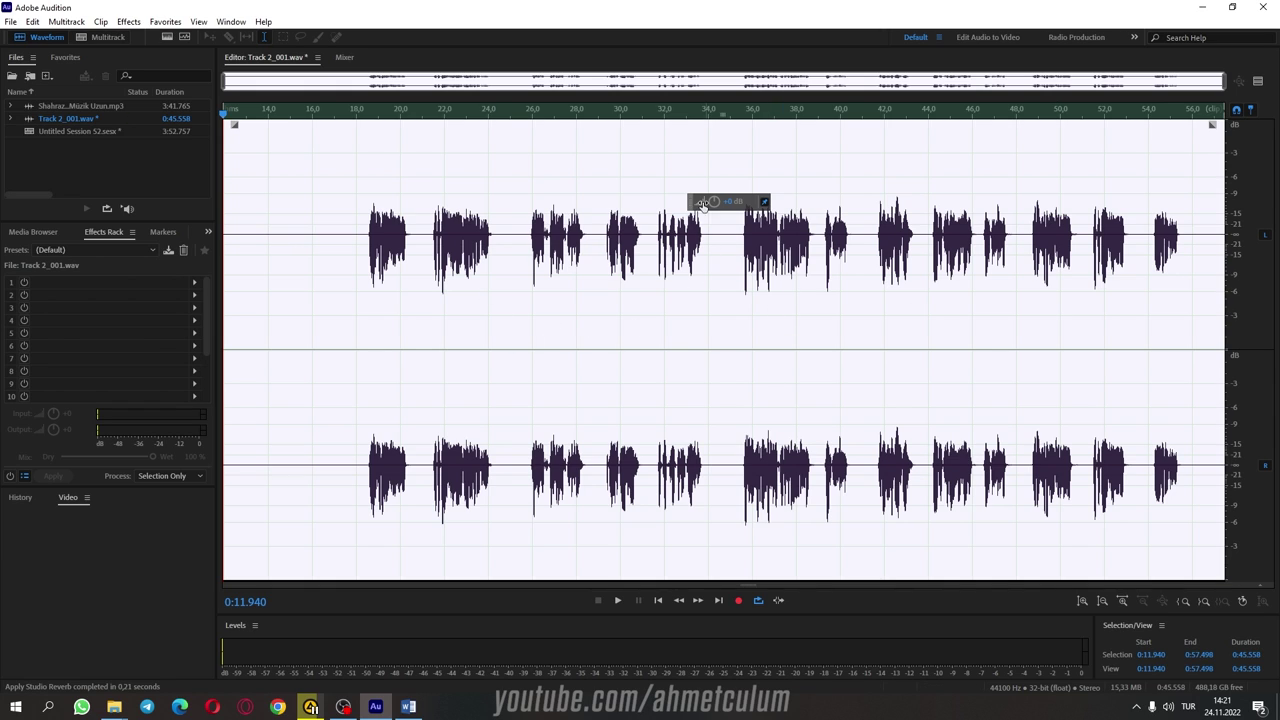
Step: Amplify the voice recording from 0:18.000 to the end of the clip
left_click_drag(357, 230, 1277, 241)
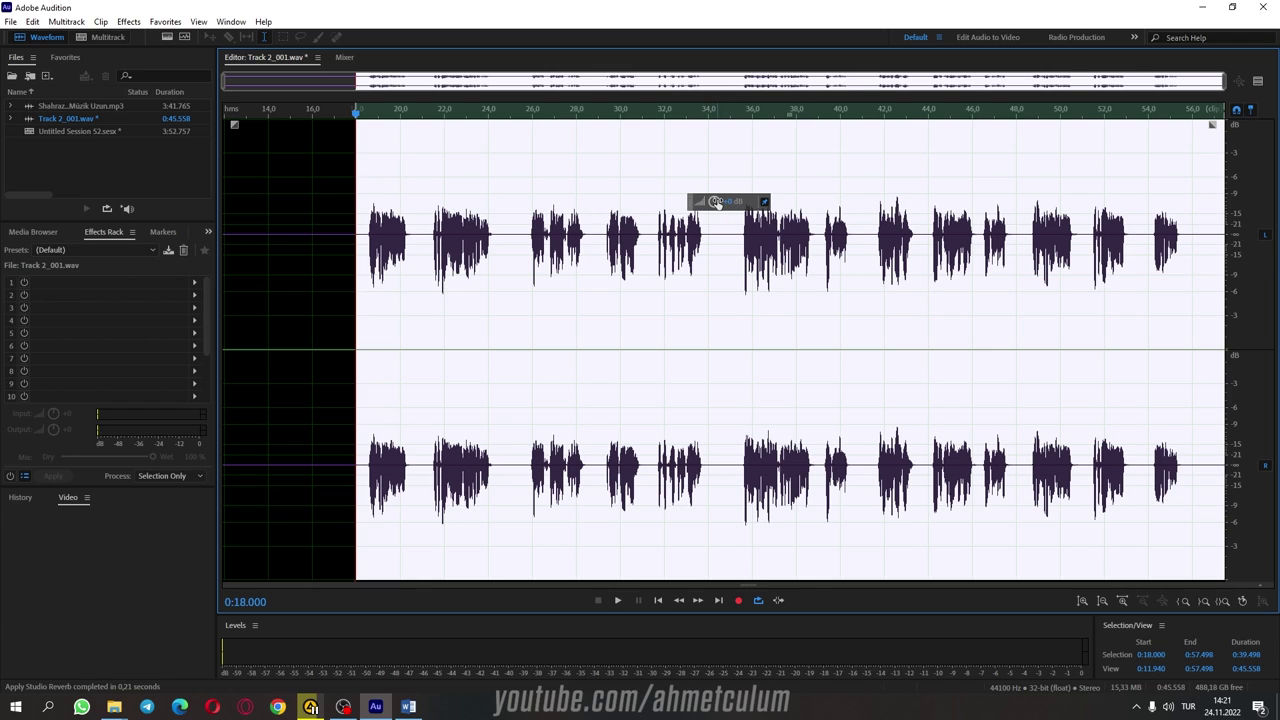
left_click_drag(716, 203, 720, 179)
left_click(751, 298)
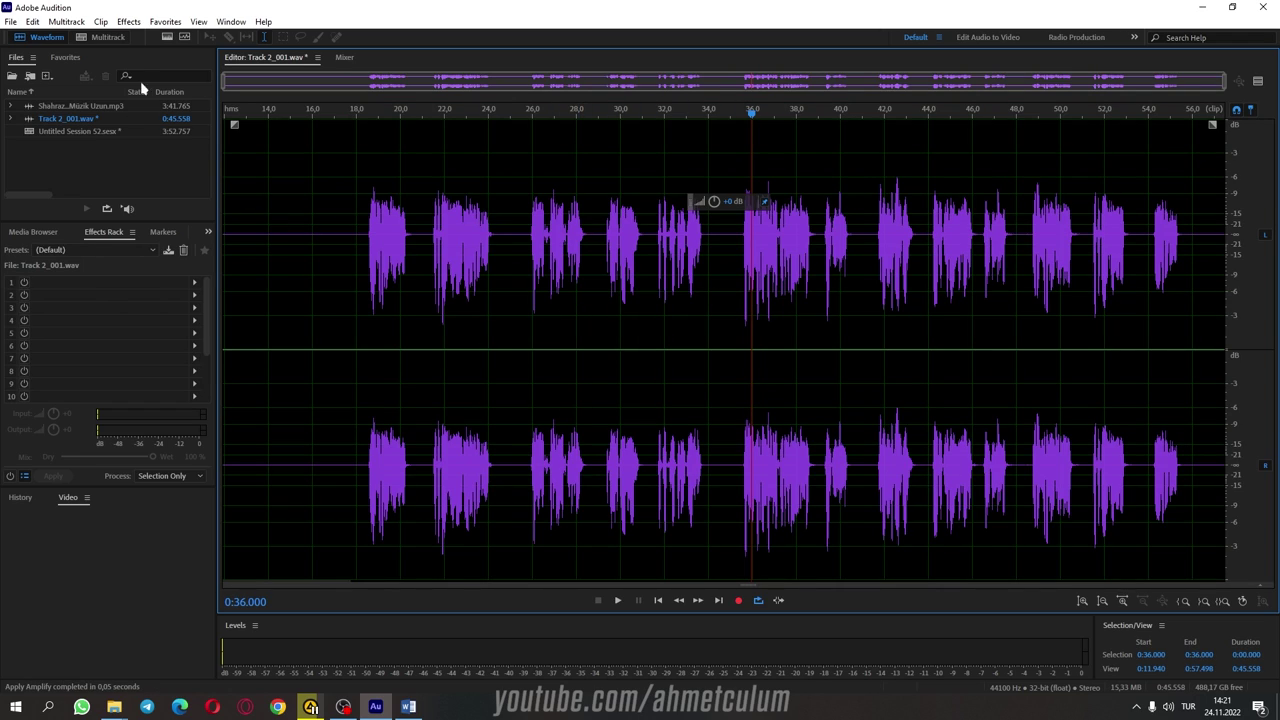
Step: In the multitrack session, trim the voice clip's silent start to about 0:18 and play the mix from about 0:13
left_click(108, 37)
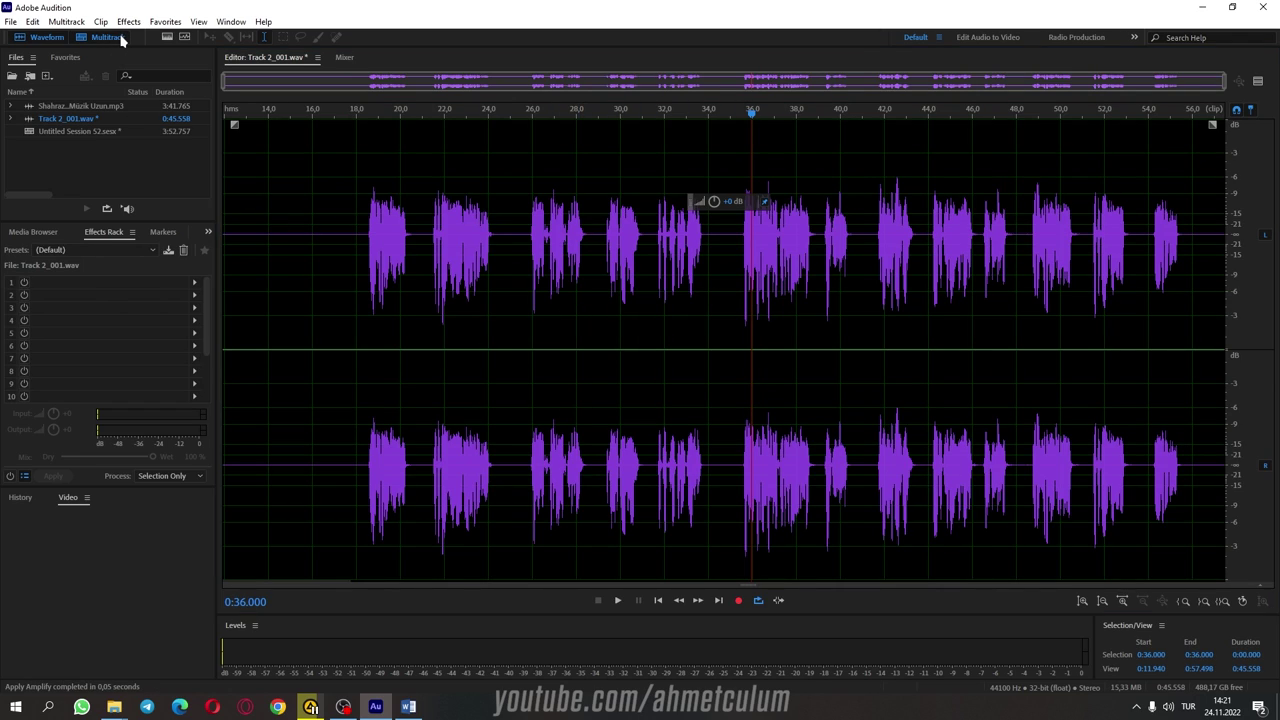
left_click(720, 371)
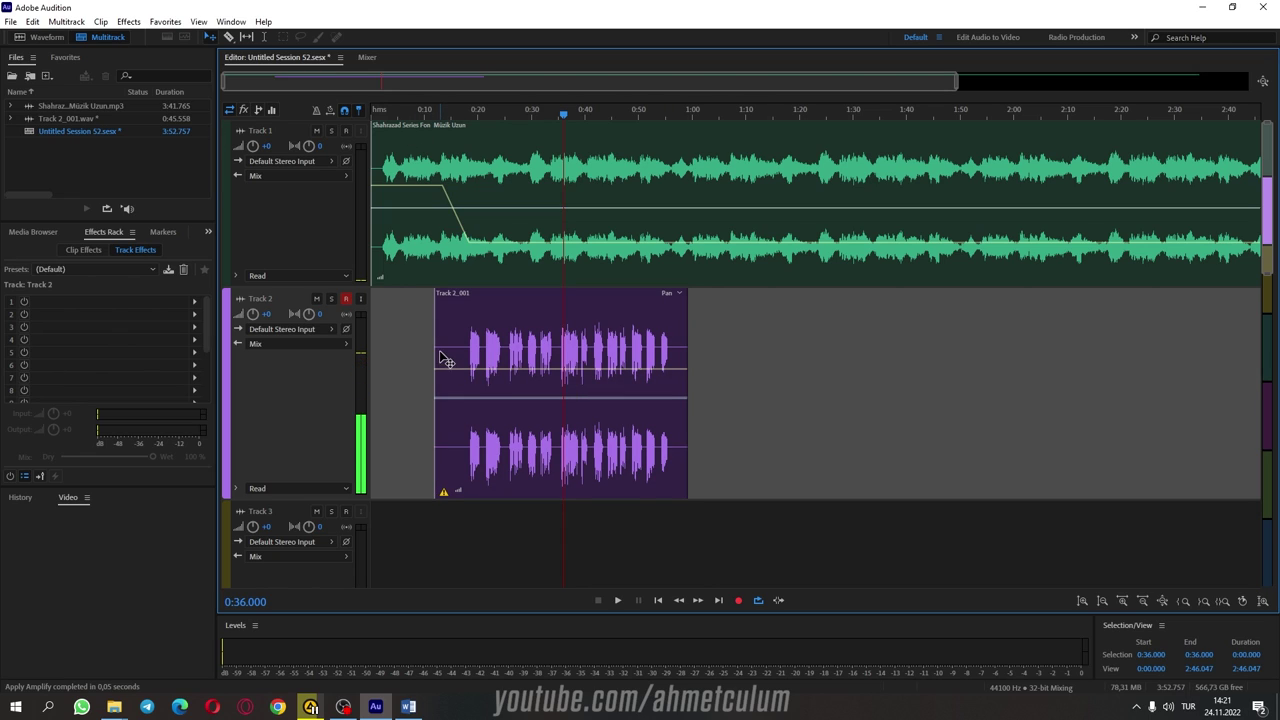
left_click_drag(436, 356, 466, 365)
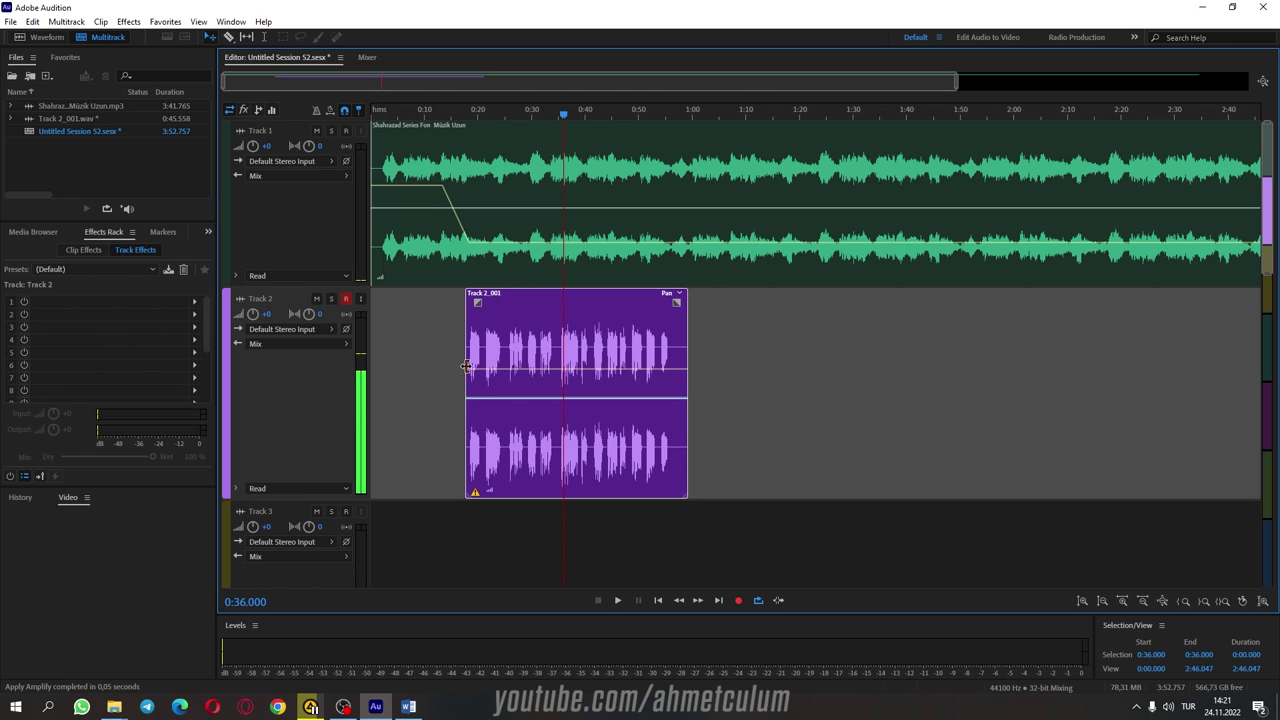
left_click(442, 113)
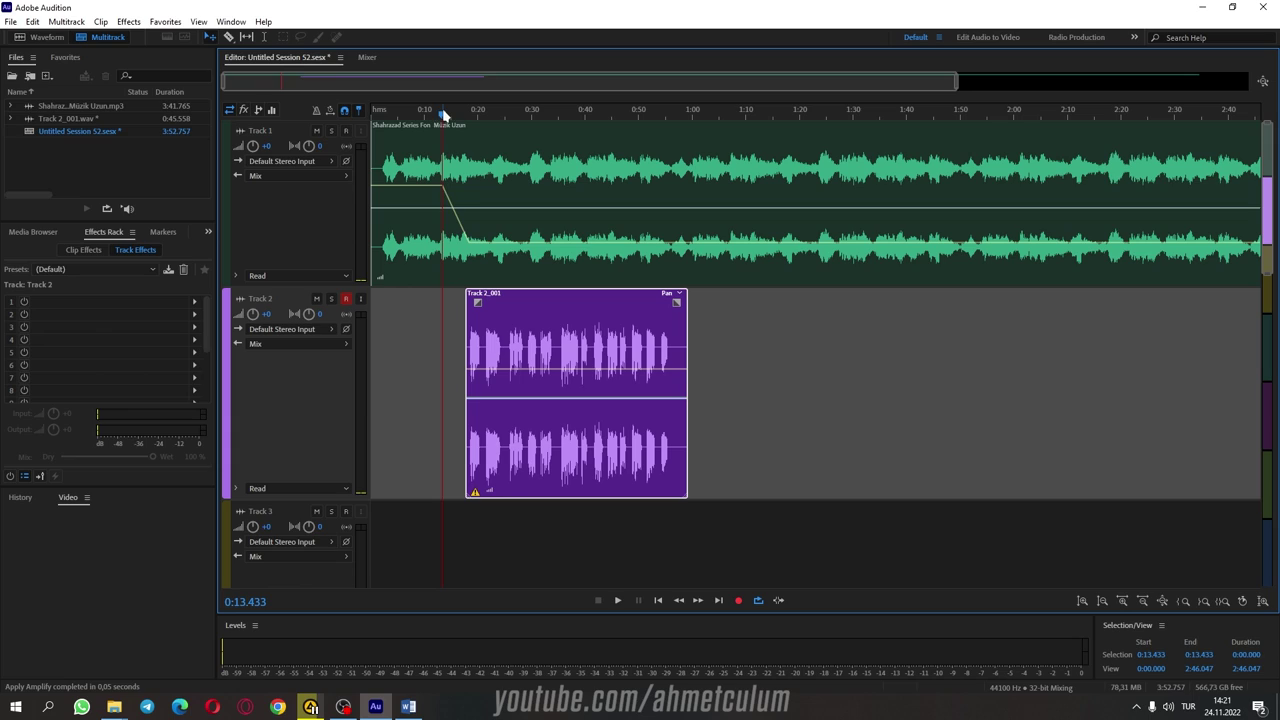
left_click(619, 601)
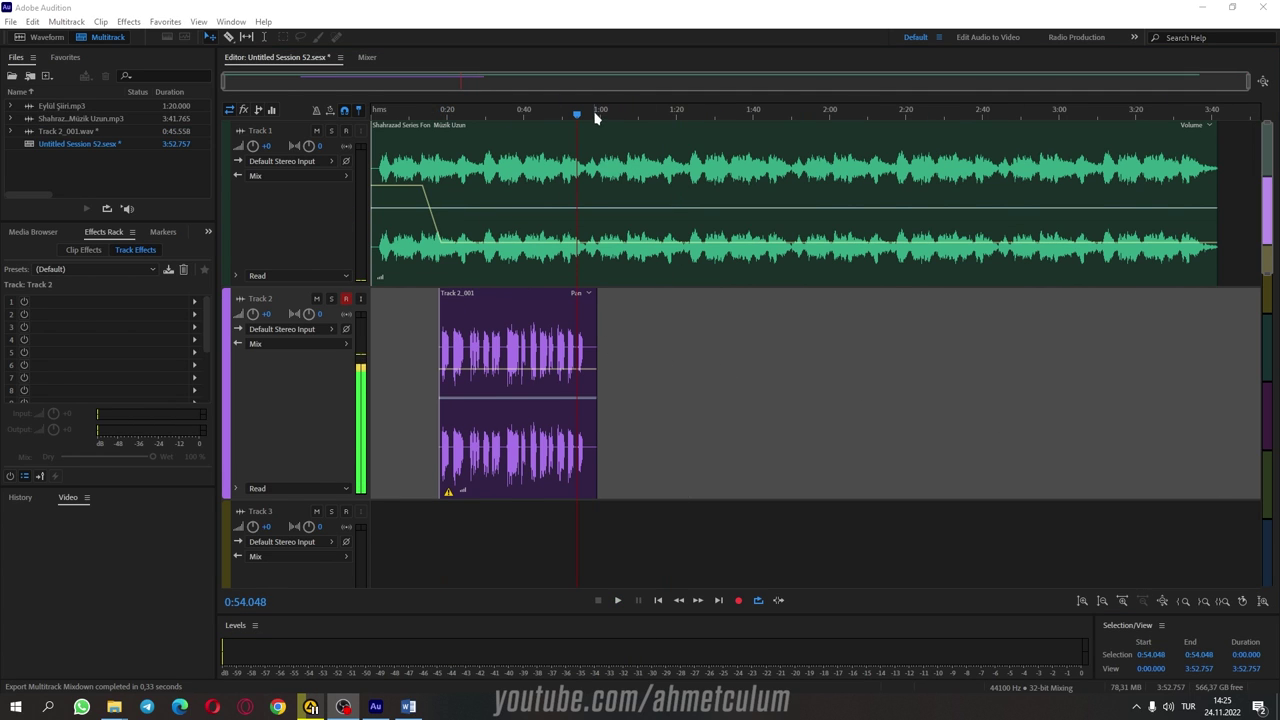
Step: Add volume keyframes to the music at about 0:55.7 and 0:58.2, raising it to its opening level after the voice ends
scroll(575, 112, "up", 5)
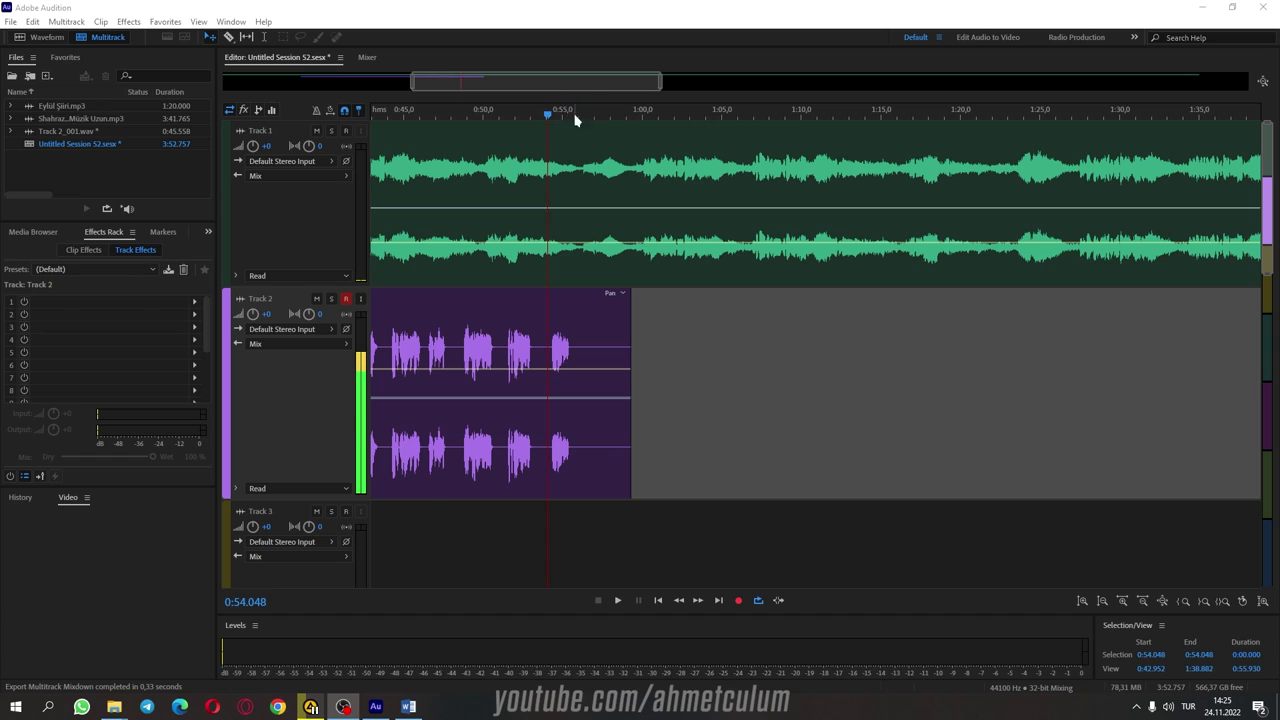
scroll(578, 114, "up", 3)
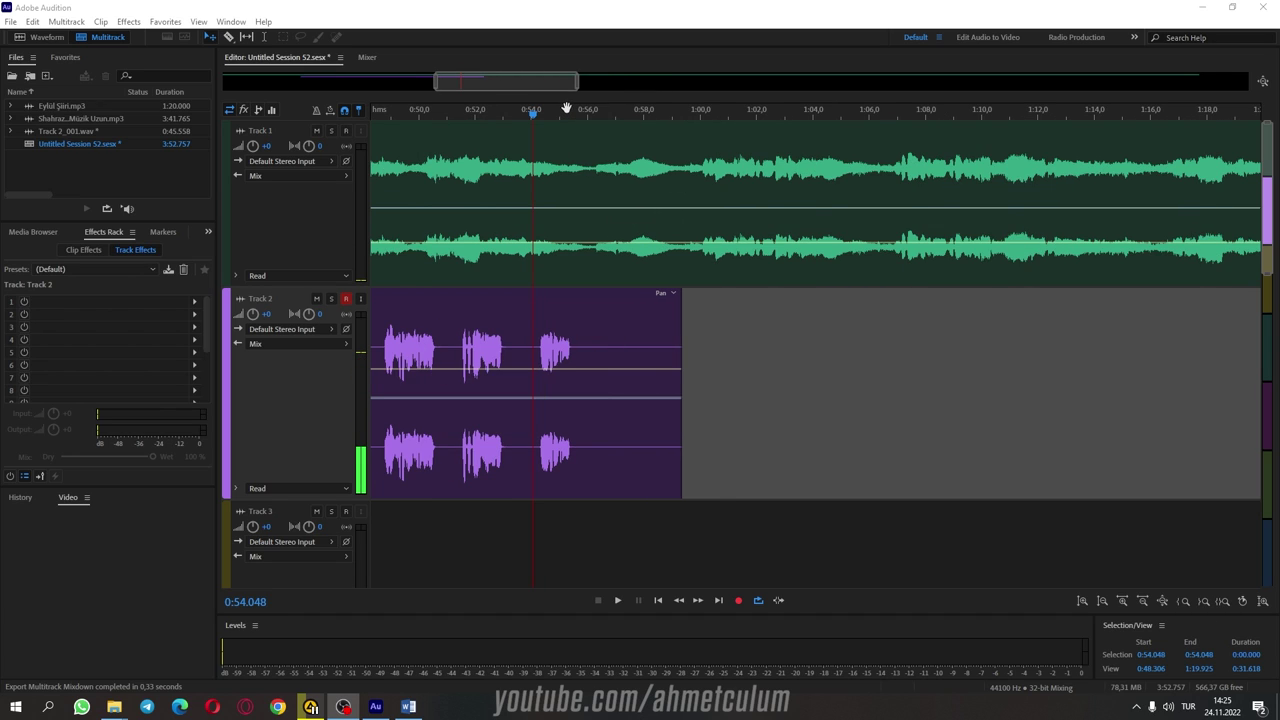
left_click(585, 247)
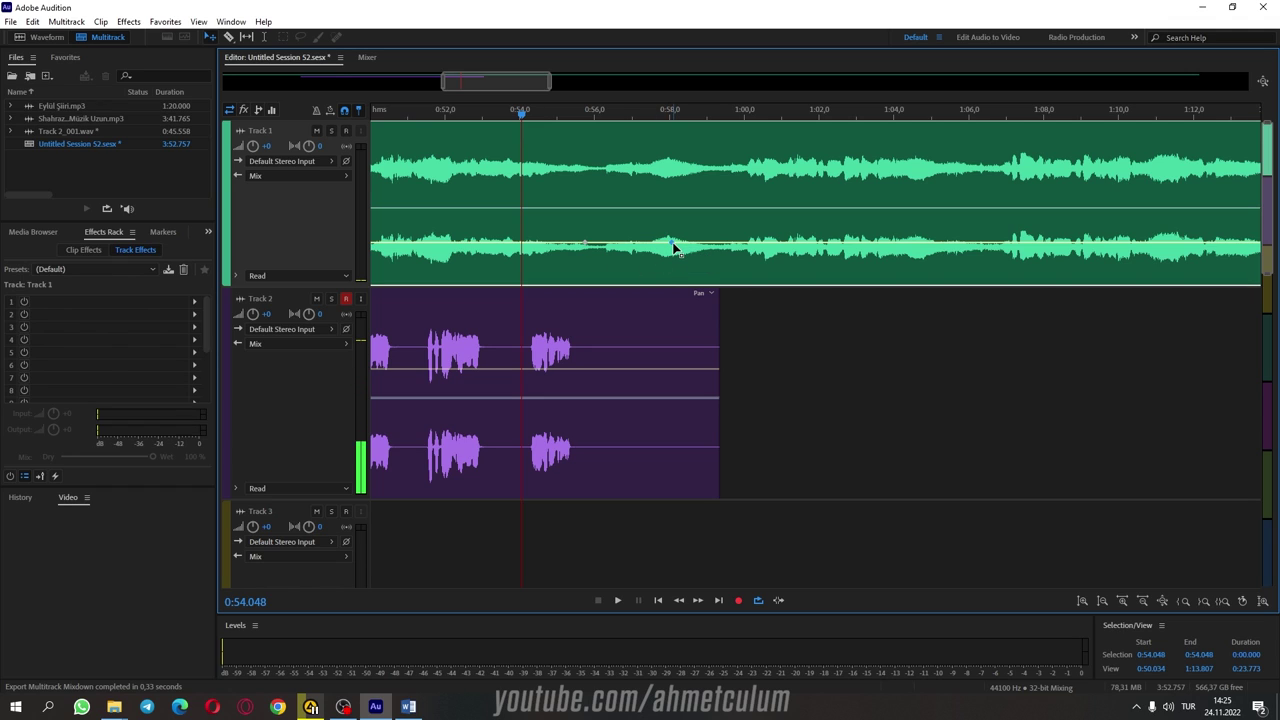
left_click_drag(670, 247, 680, 190)
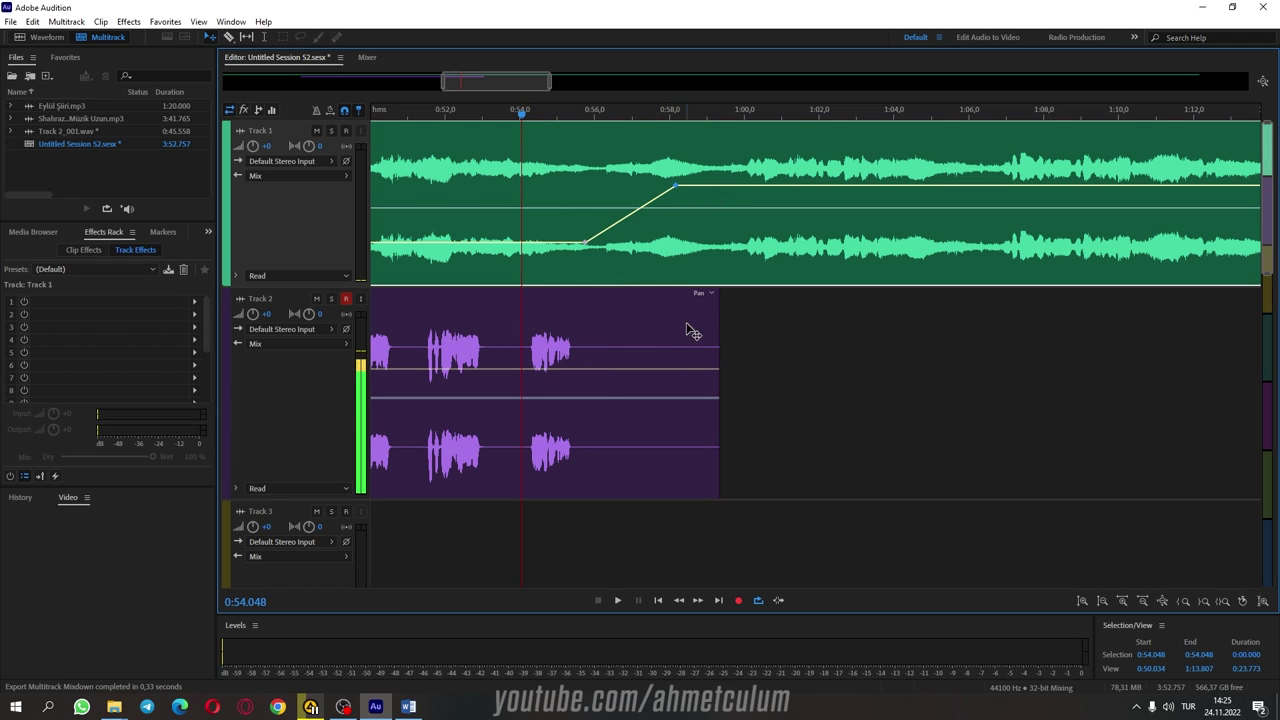
Step: Play the mix from 0:54.048 to about 1:04 to check the music's rise after the voice
key("space")
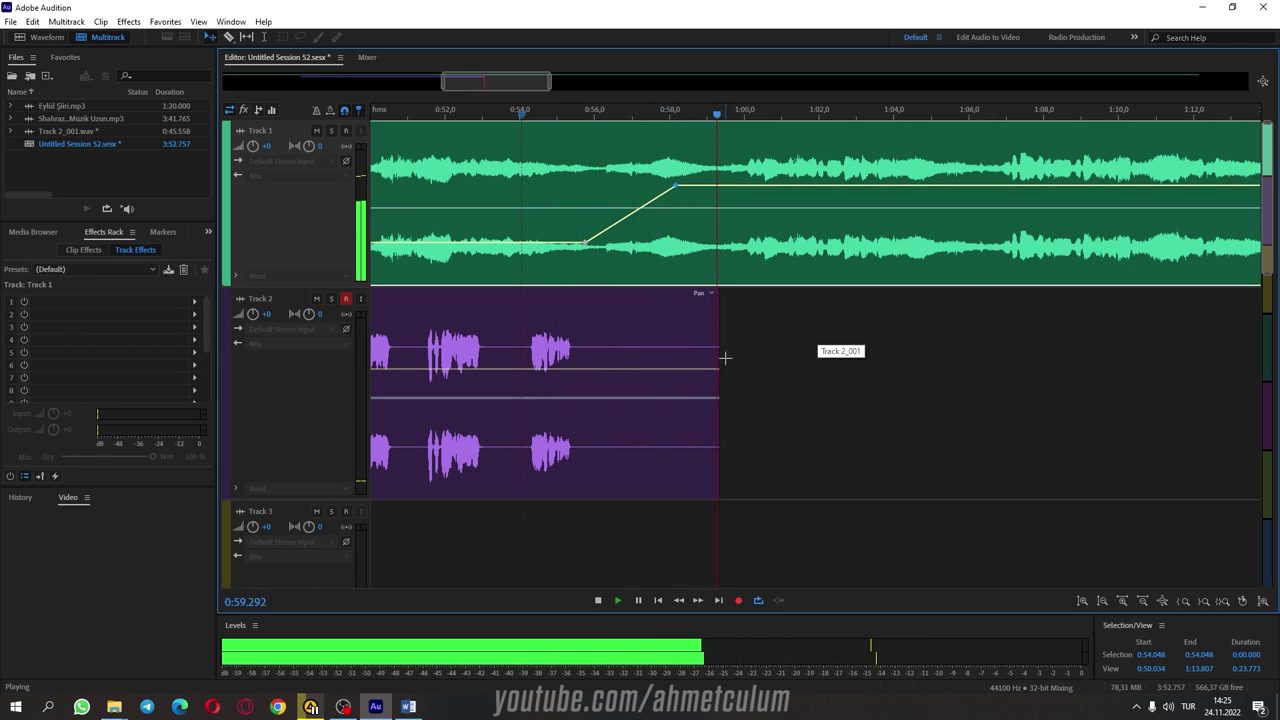
scroll(809, 114, "down", 6)
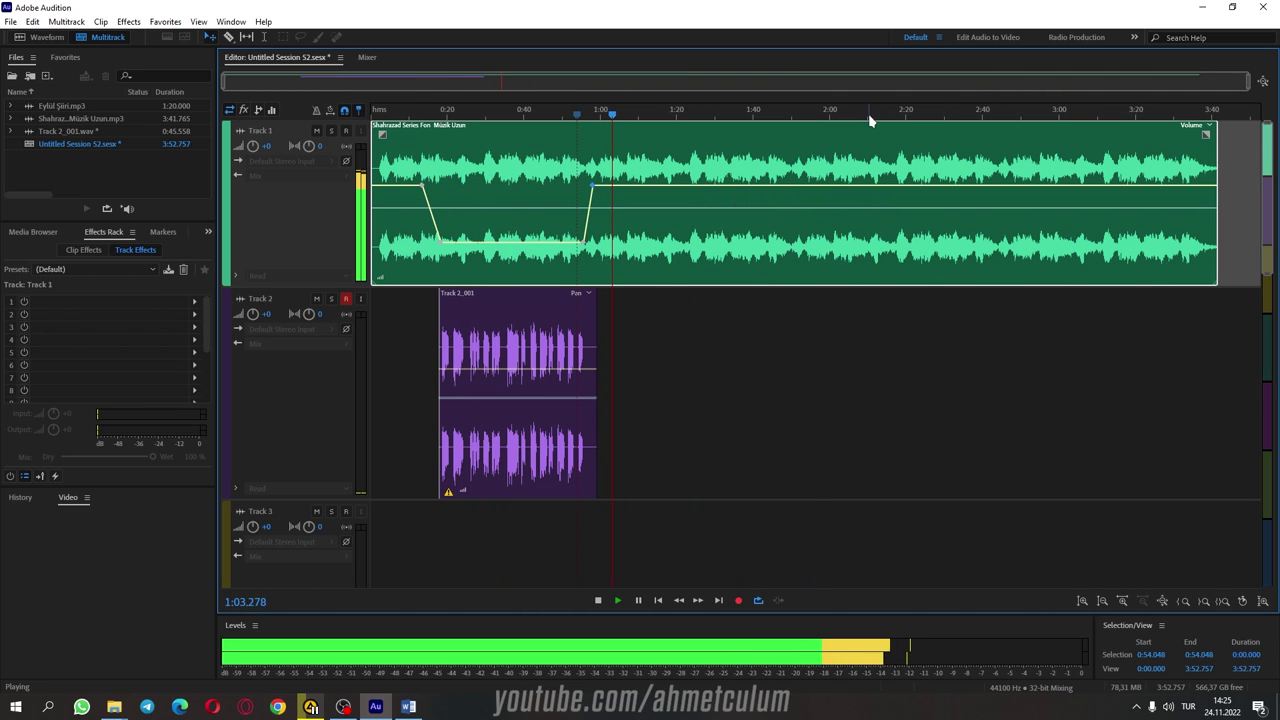
key("space")
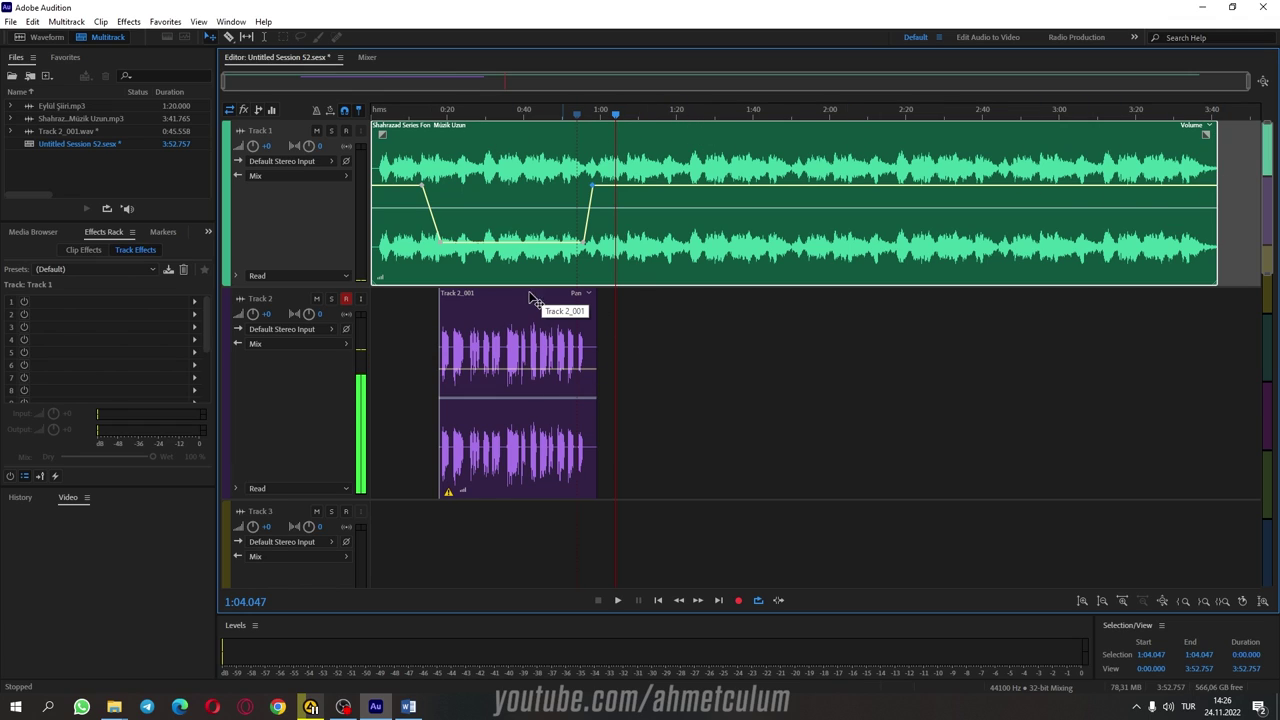
Step: Trim the music clip's end to 1:20 and add a curved fade-out starting at about 1:18.3
scroll(680, 128, "up", 2)
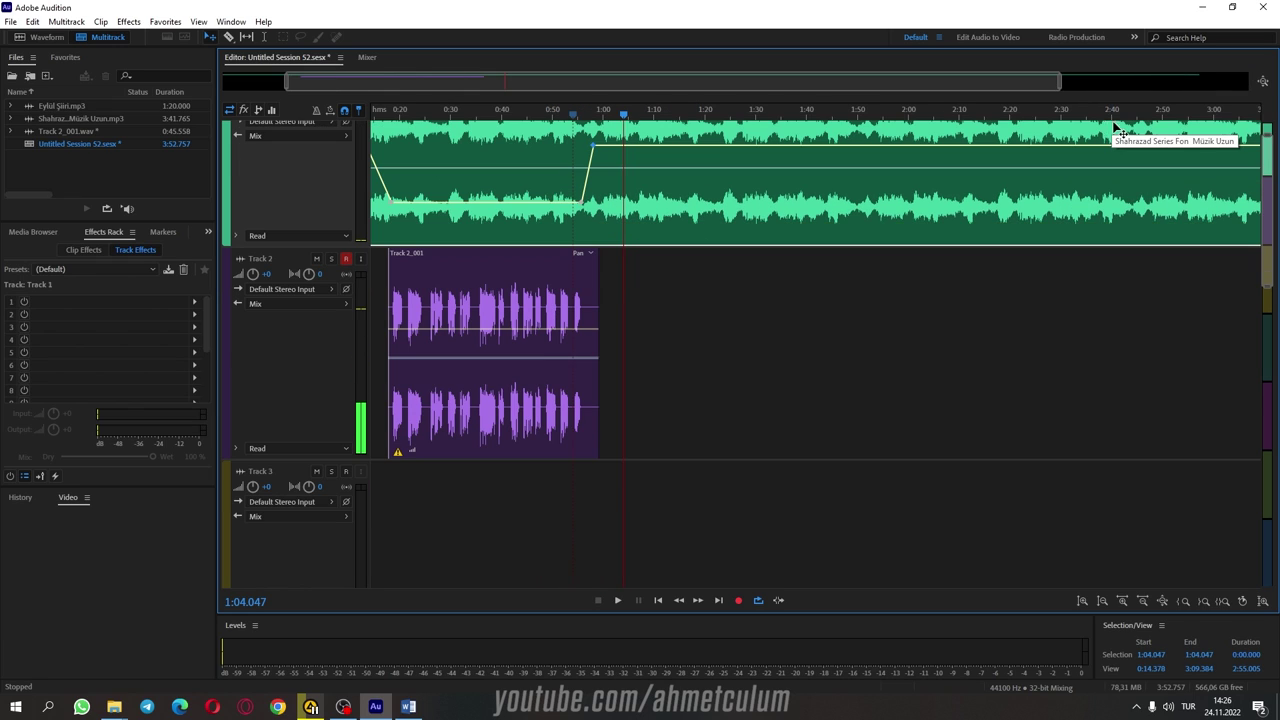
scroll(1133, 133, "down", 2)
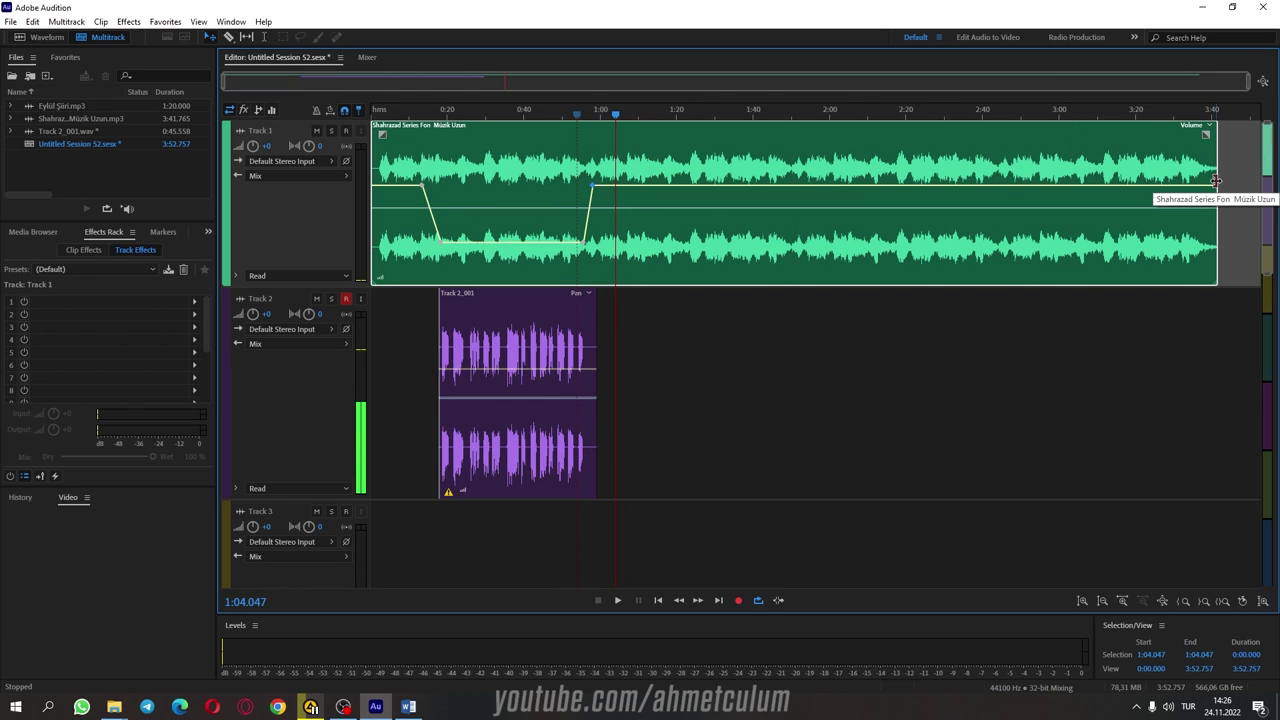
left_click_drag(1213, 172, 677, 186)
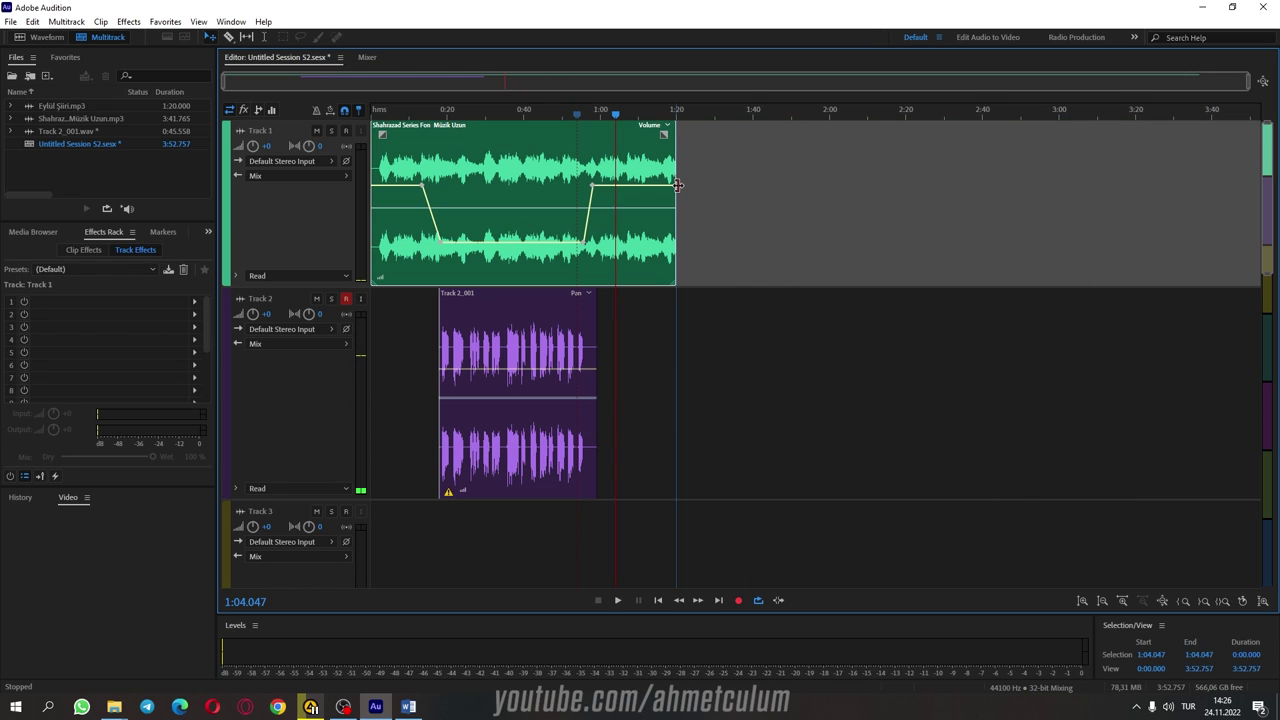
scroll(652, 122, "up", 2)
scroll(704, 122, "up", 5)
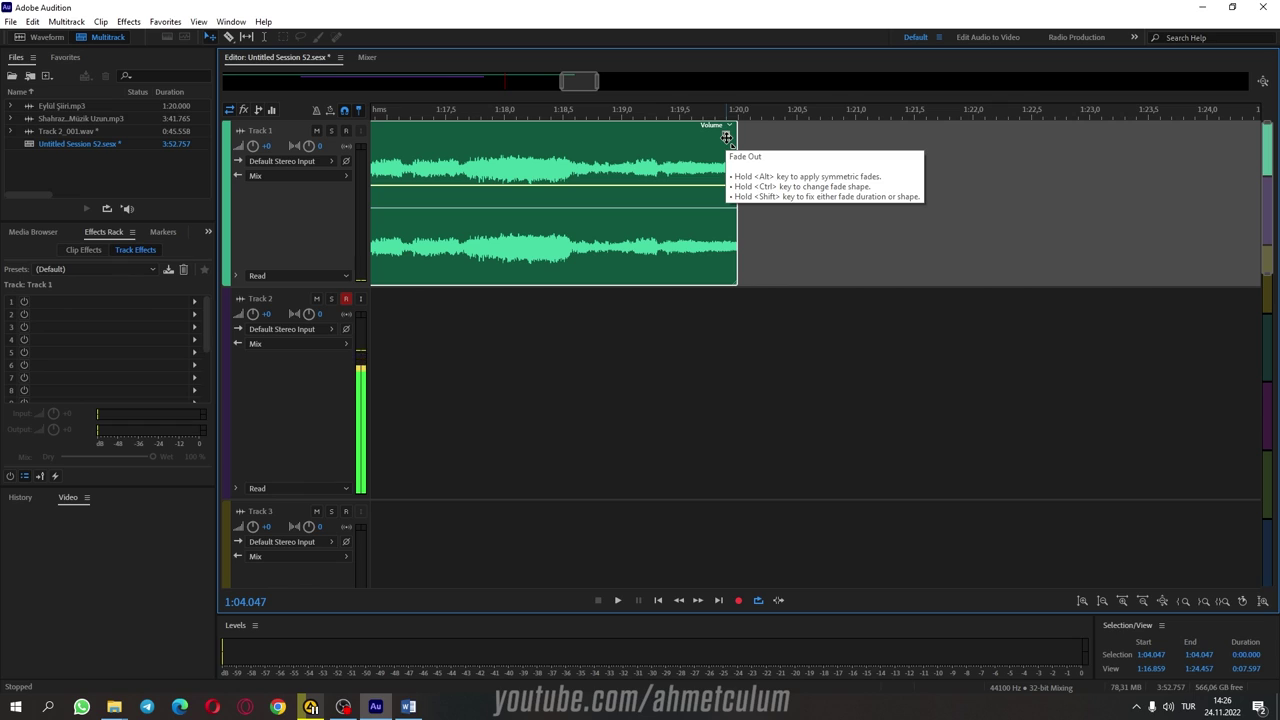
left_click_drag(726, 137, 532, 177)
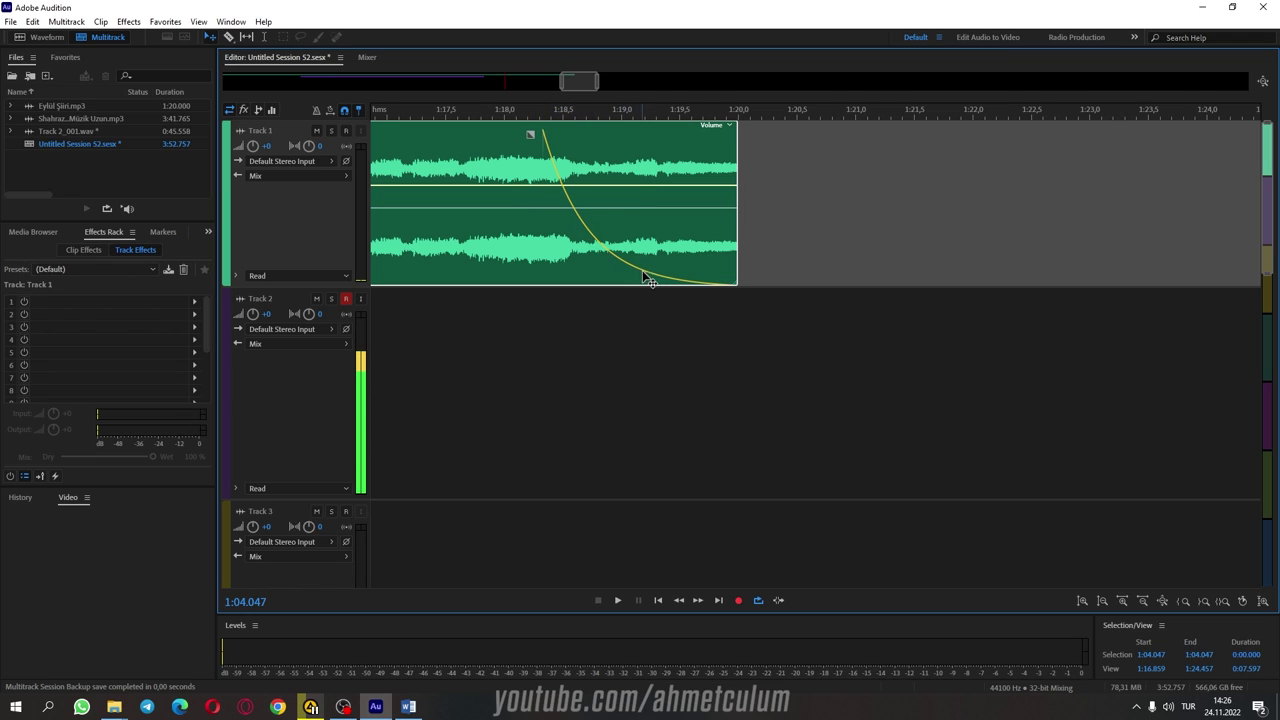
Step: Play the music's ending from about 1:18 to 1:19 to check the fade-out
left_click(505, 116)
key("space")
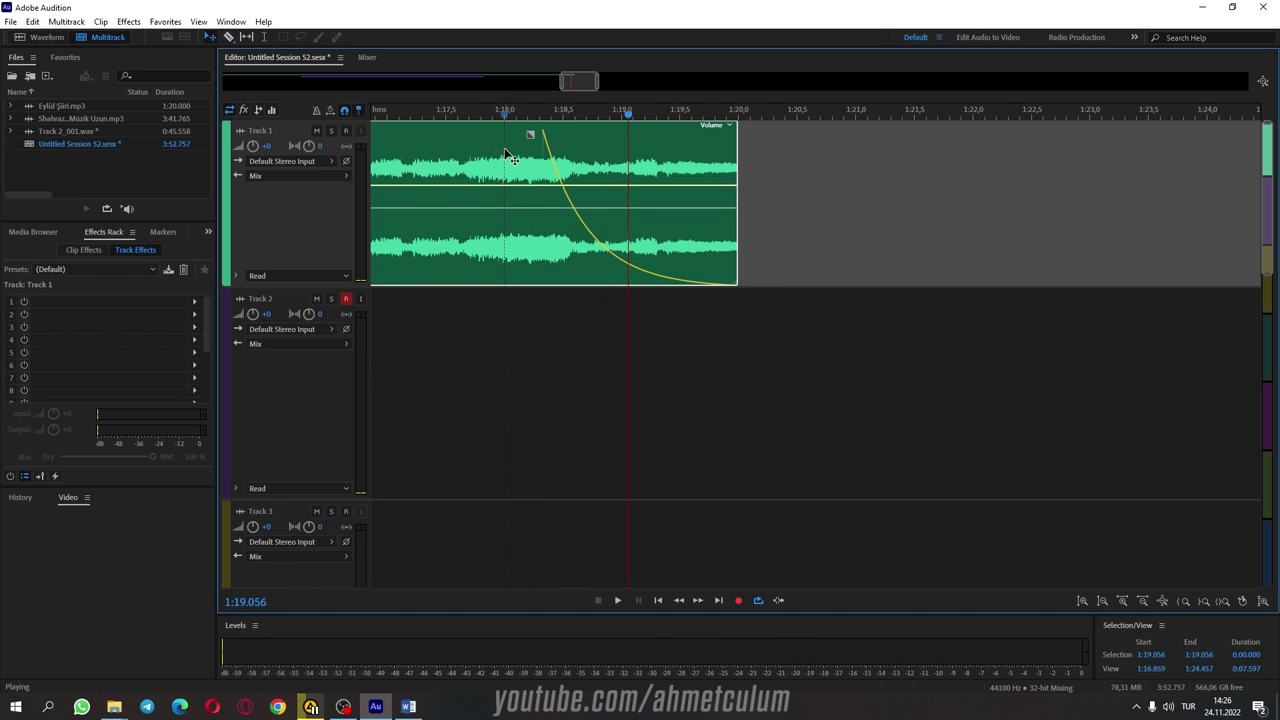
key("space")
scroll(510, 115, "down", 6)
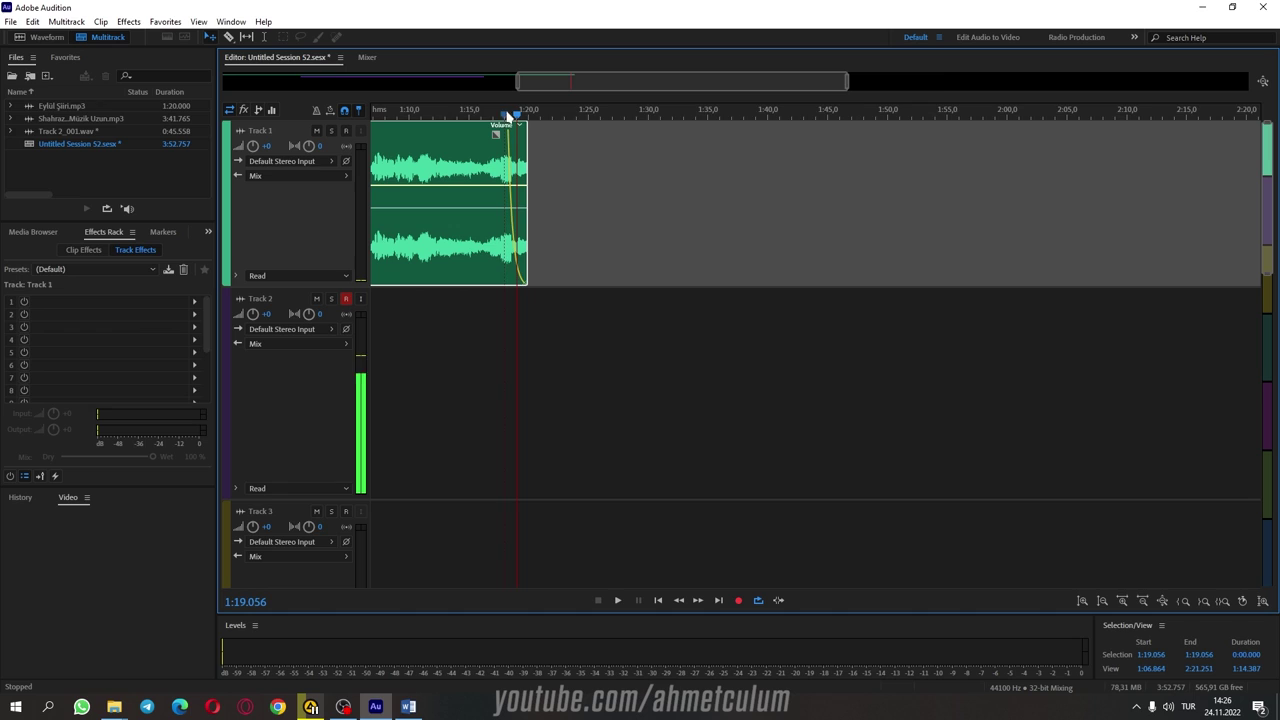
scroll(510, 115, "up", 3)
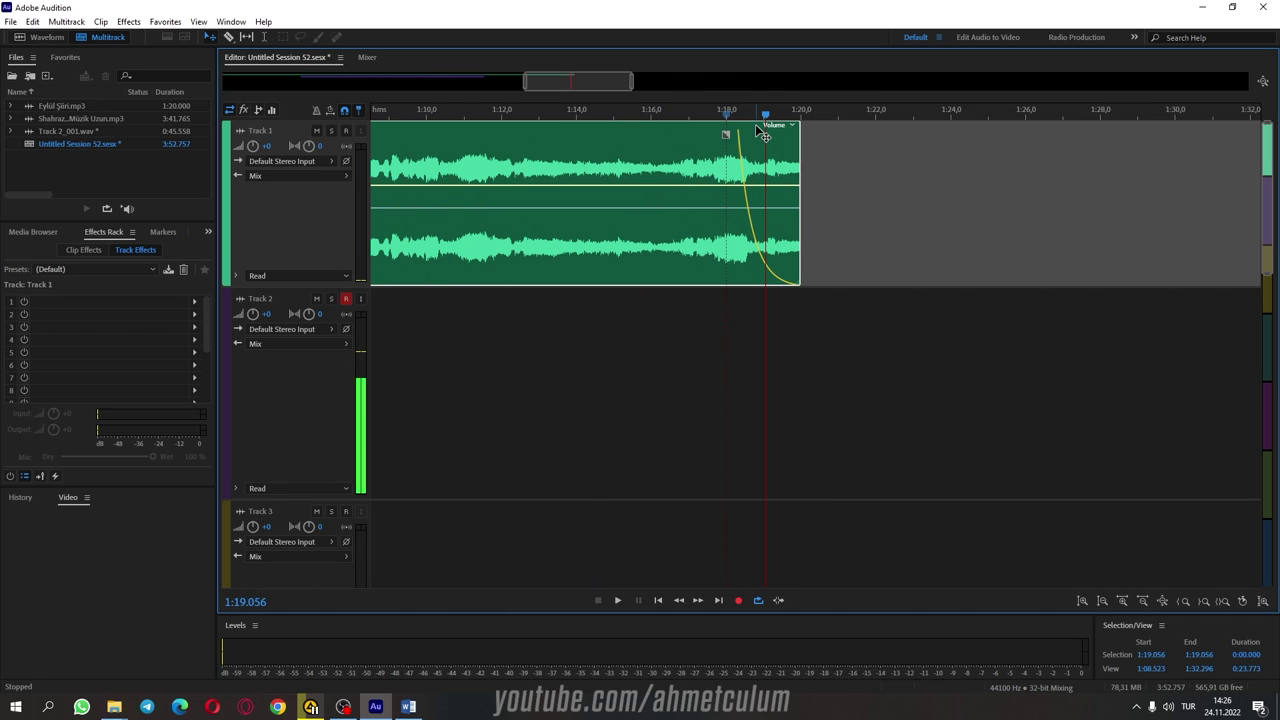
Step: Lengthen the music clip's fade-out on Track 1 so that it starts at about 1:12
left_click_drag(727, 137, 607, 137)
scroll(526, 131, "up", 2)
scroll(570, 125, "down", 3)
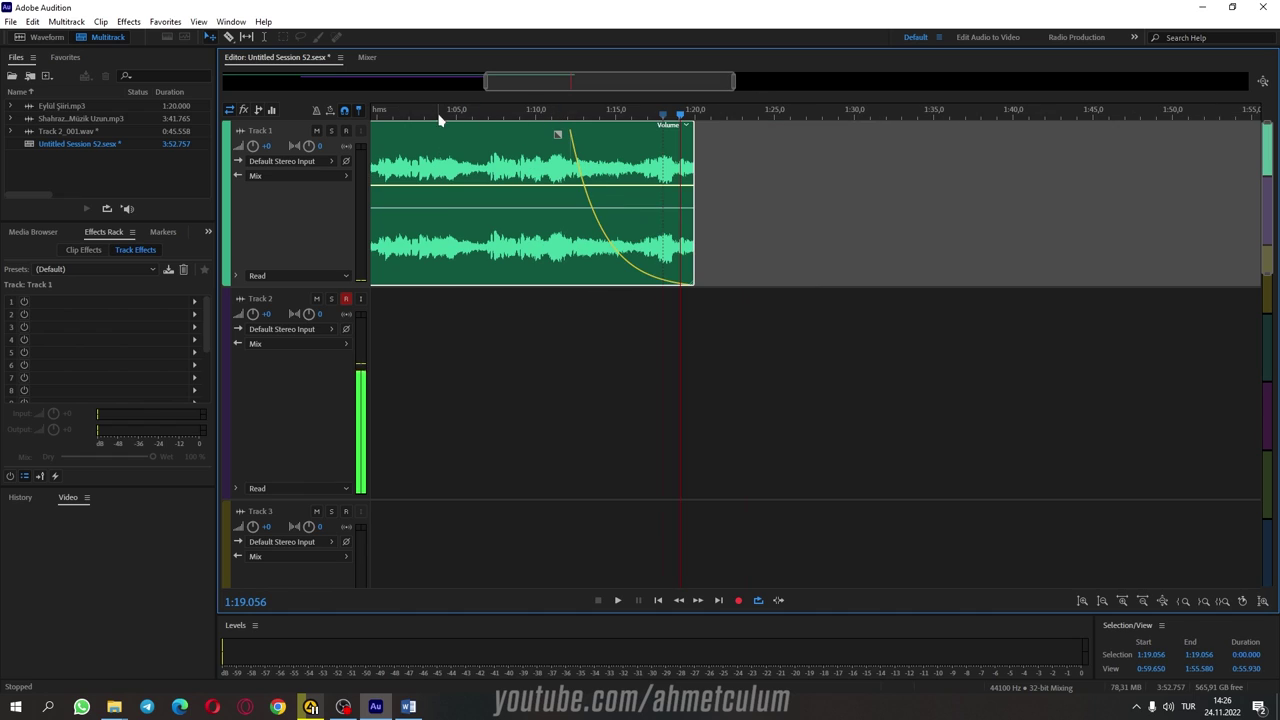
Step: Play the music's ending up to about 1:19.6 to check the longer fade-out, and return the playhead to the session start
left_click(420, 120)
key("space")
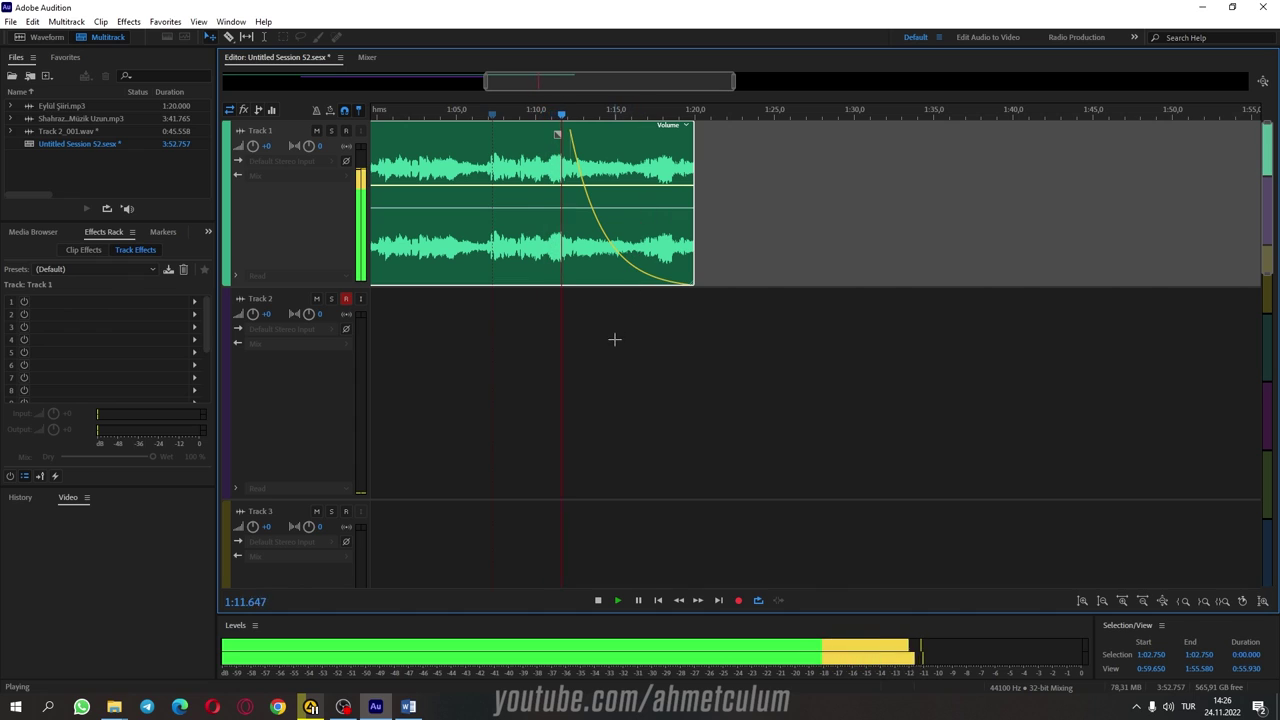
scroll(666, 114, "up", 3)
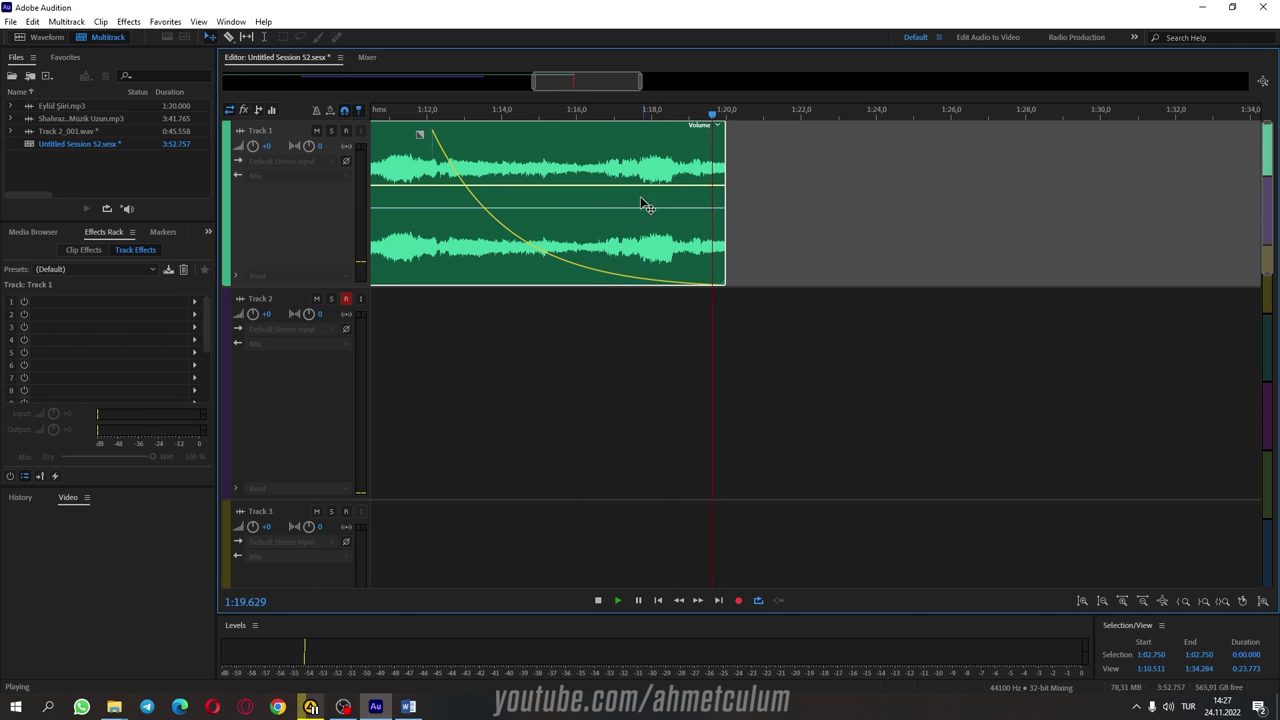
key("Home")
key("space")
Step: Select the music clip on Track 1 and the voice clip on Track 2 together
scroll(634, 114, "down", 5)
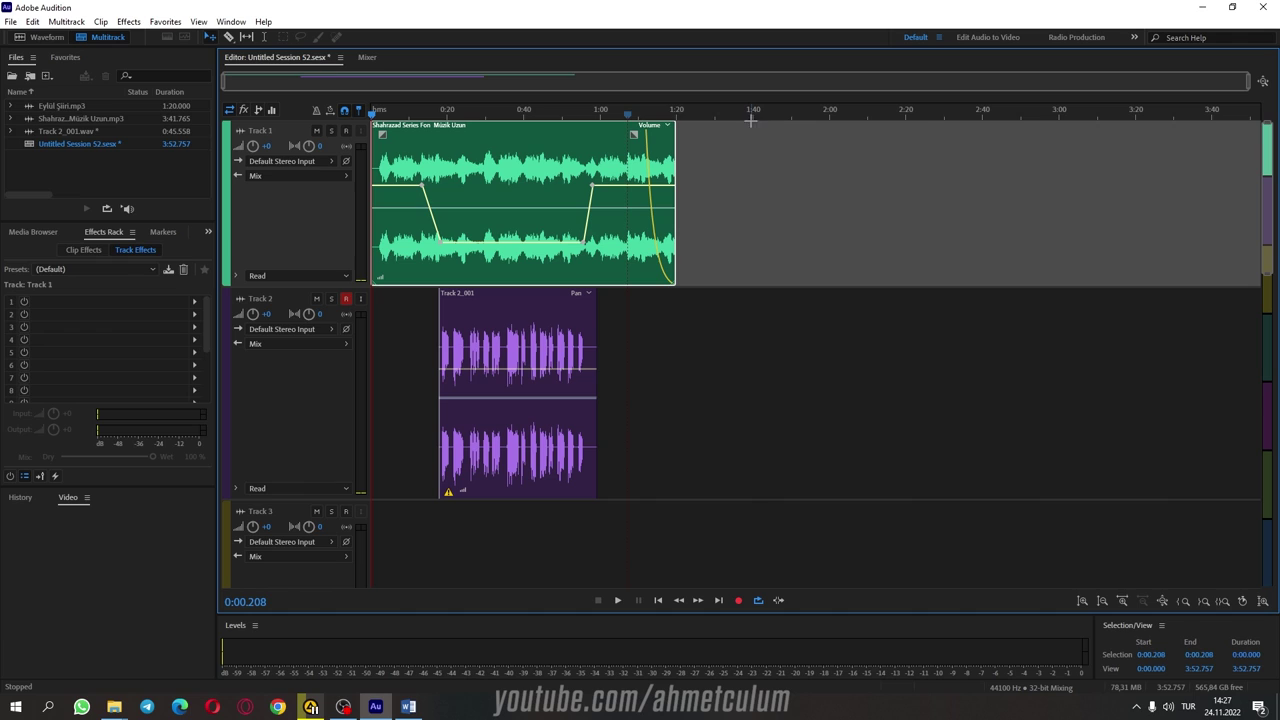
scroll(645, 121, "up", 4)
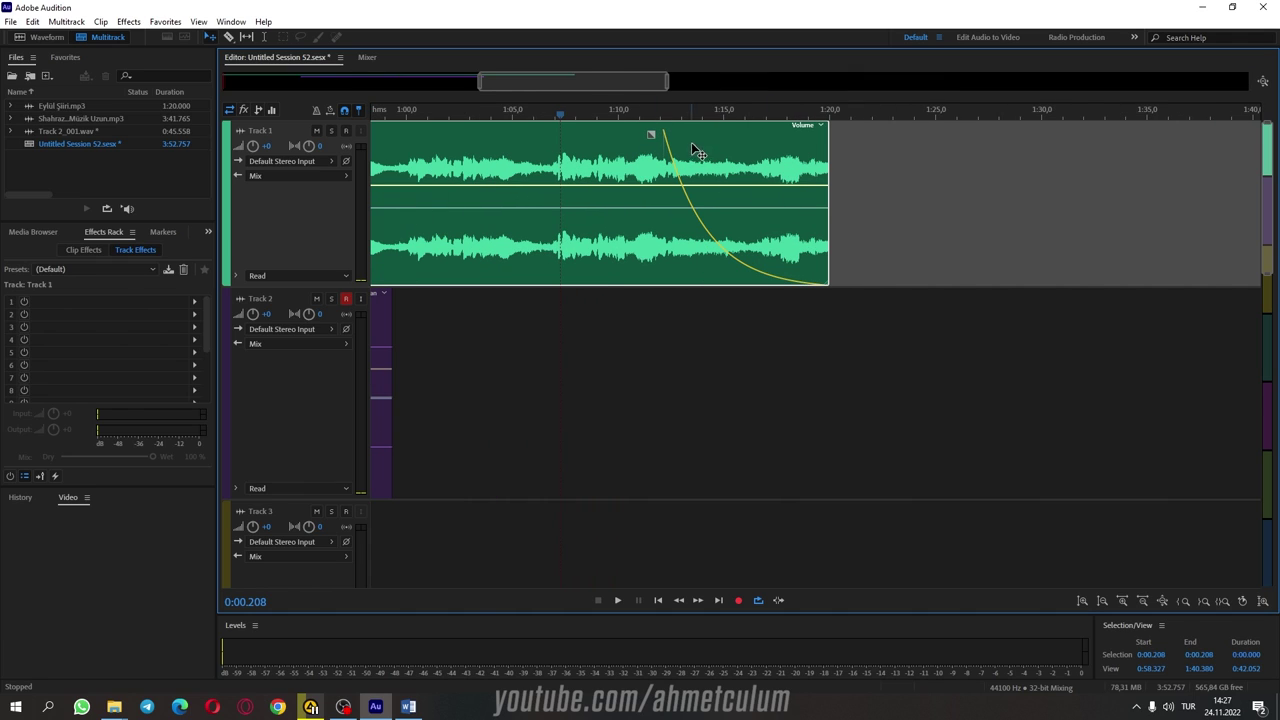
scroll(700, 125, "down", 4)
scroll(700, 160, "down", 1)
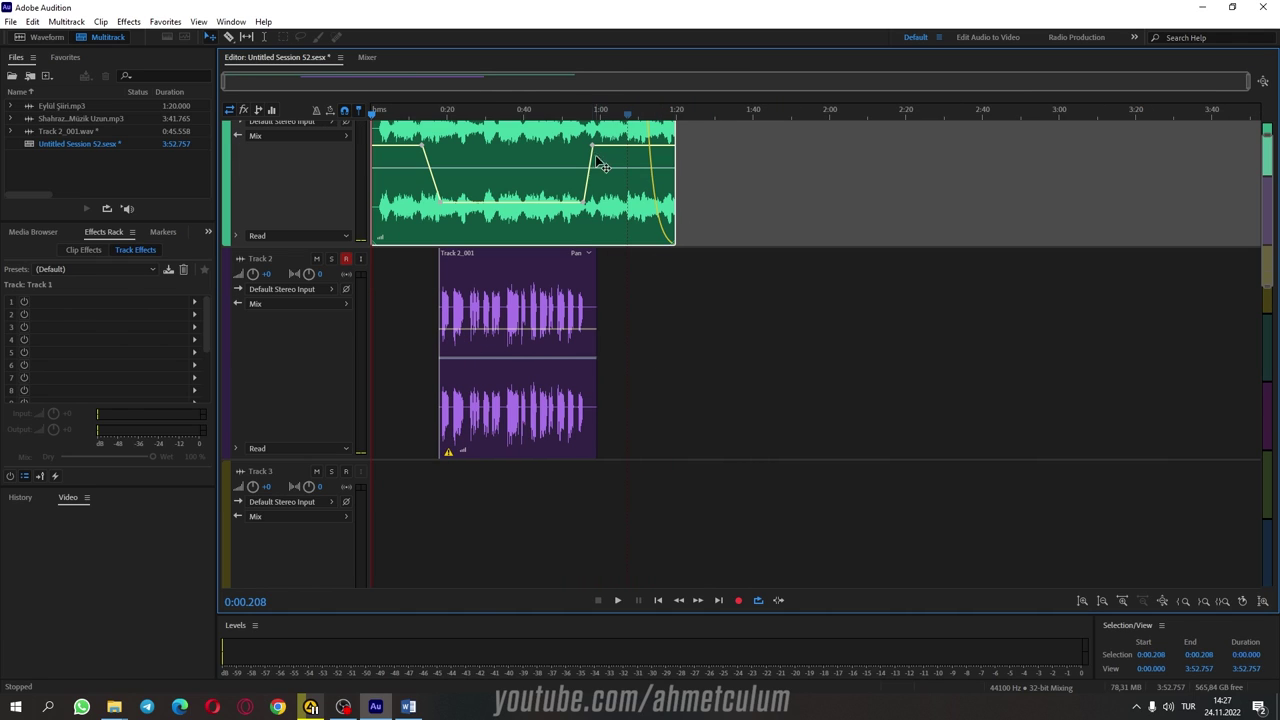
scroll(309, 211, "up", 2)
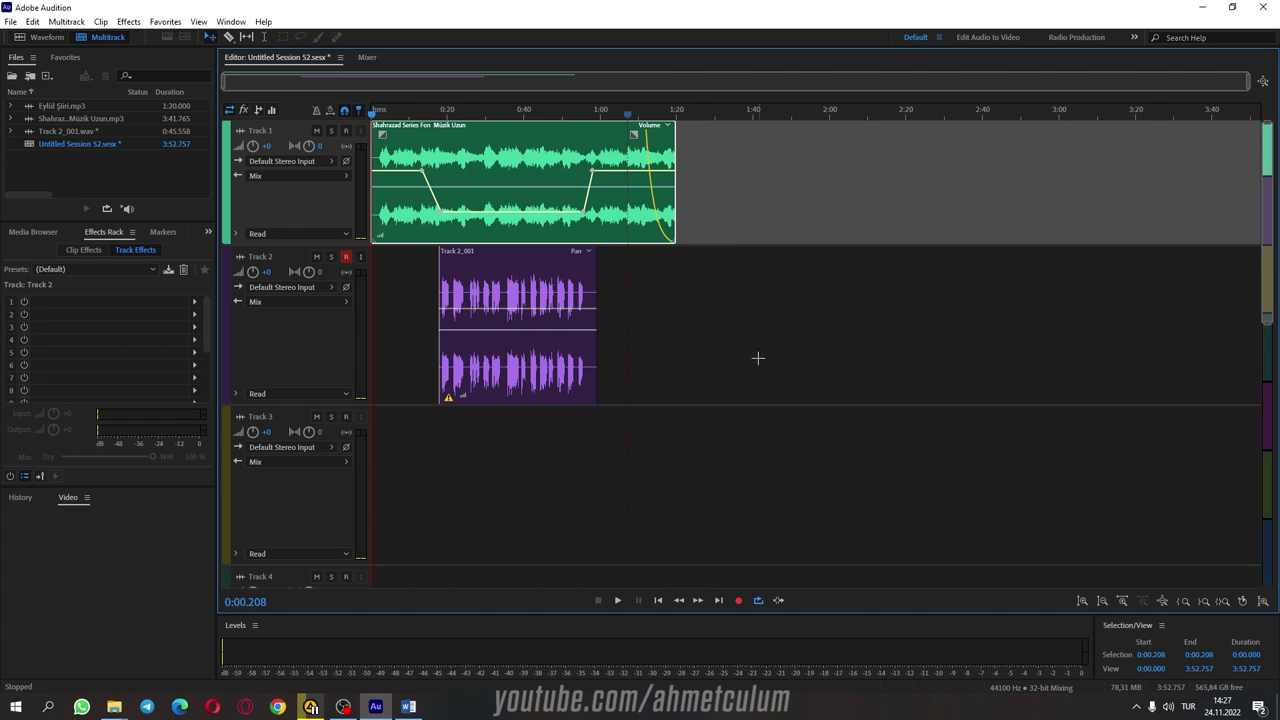
left_click_drag(757, 357, 363, 205)
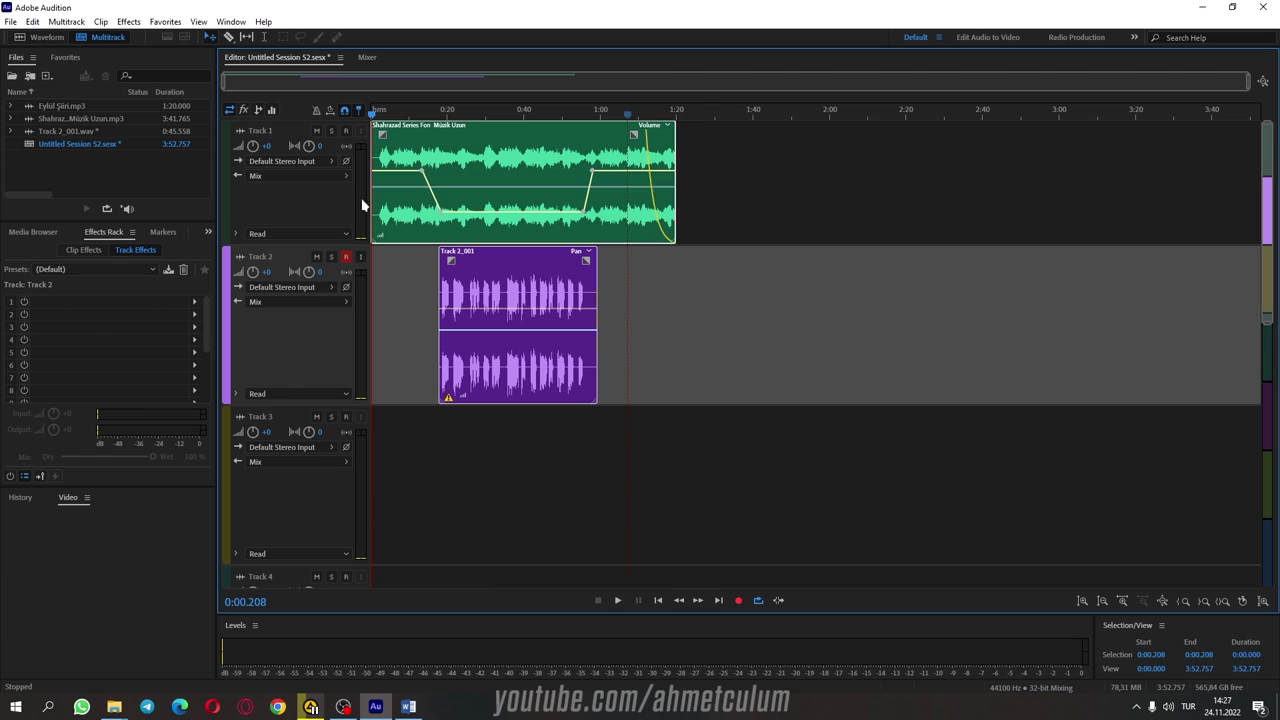
Step: Export a multitrack mixdown of the entire session as an MP3 file named Eylül Şiiri Ataol Behramoğlu
left_click(10, 21)
mouse_move(100, 282)
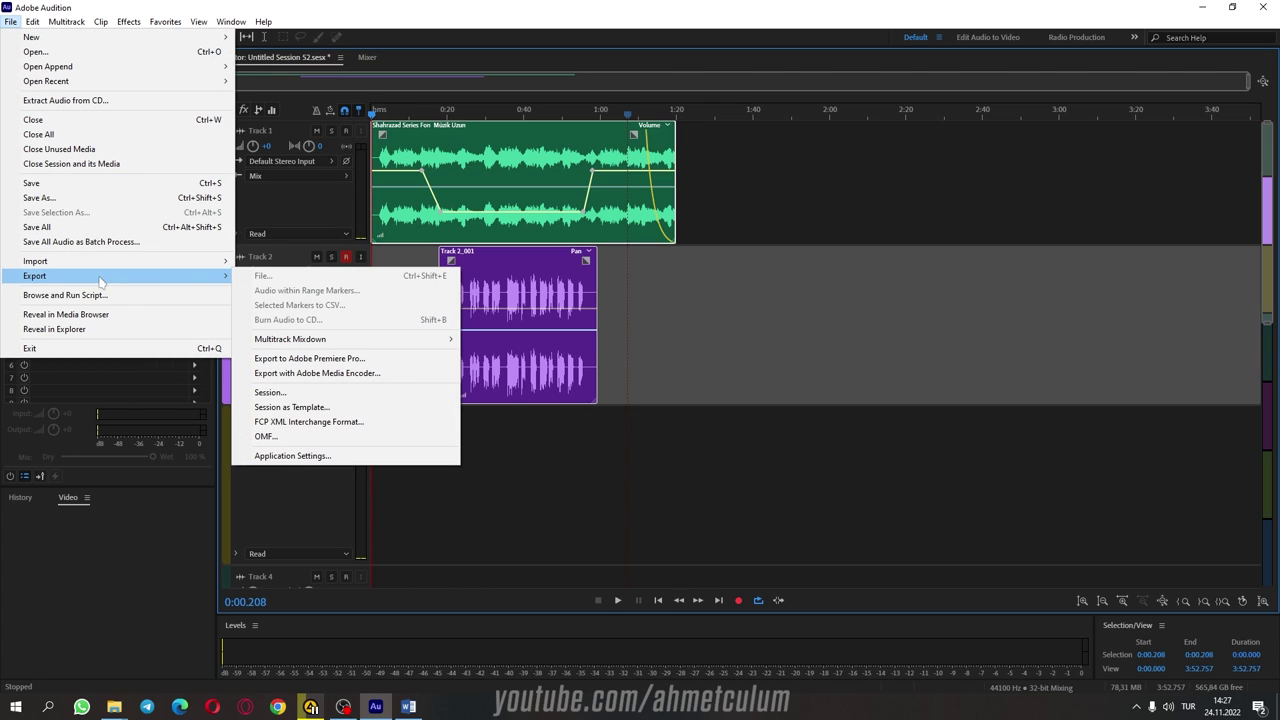
mouse_move(297, 342)
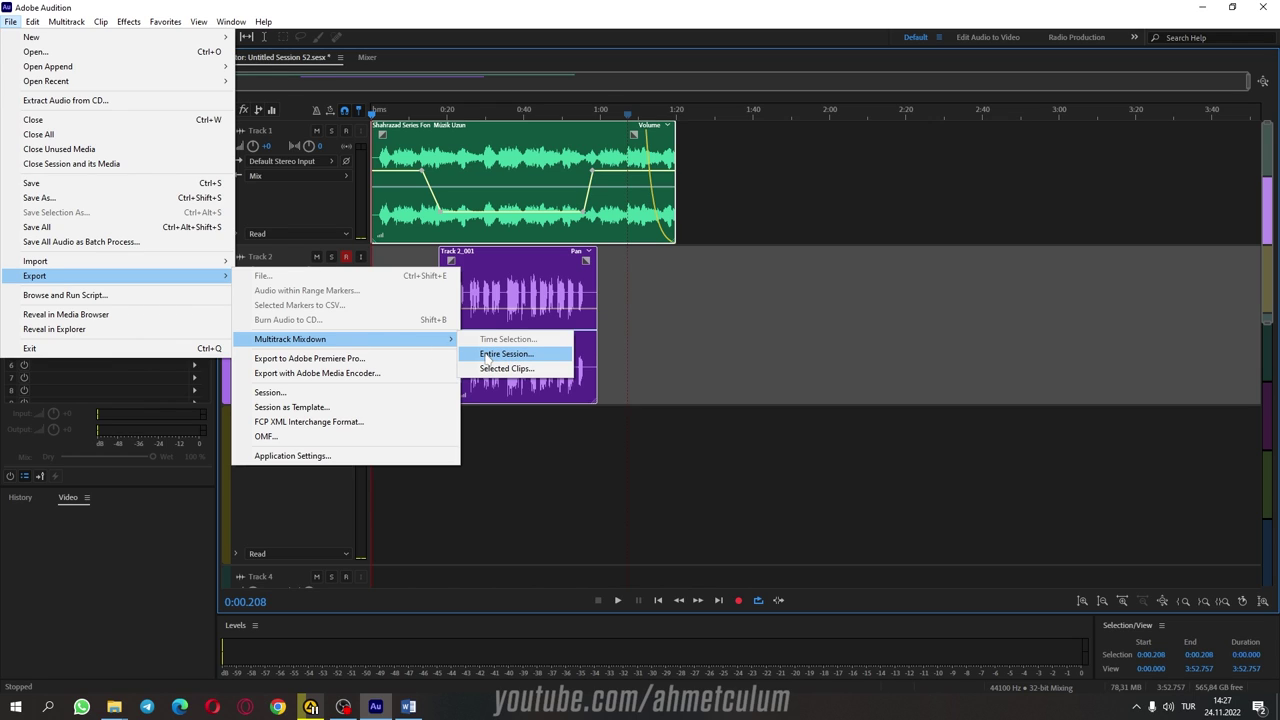
left_click(538, 356)
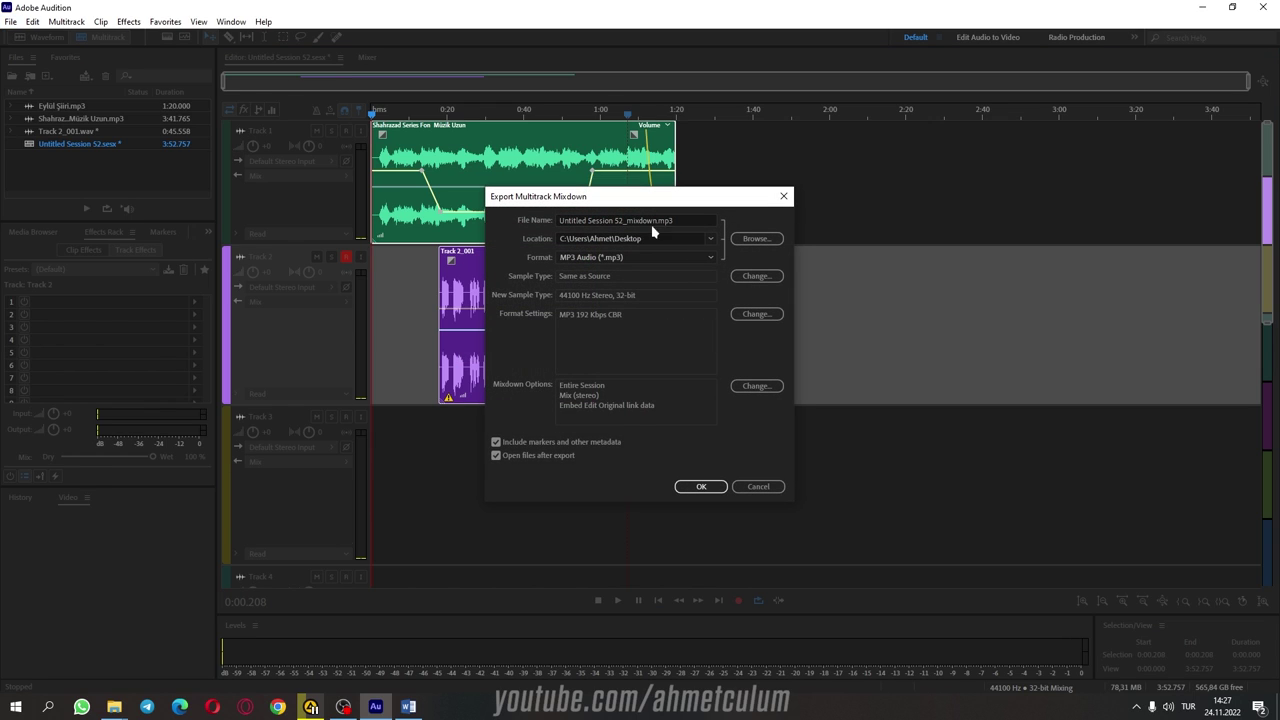
left_click_drag(670, 220, 542, 219)
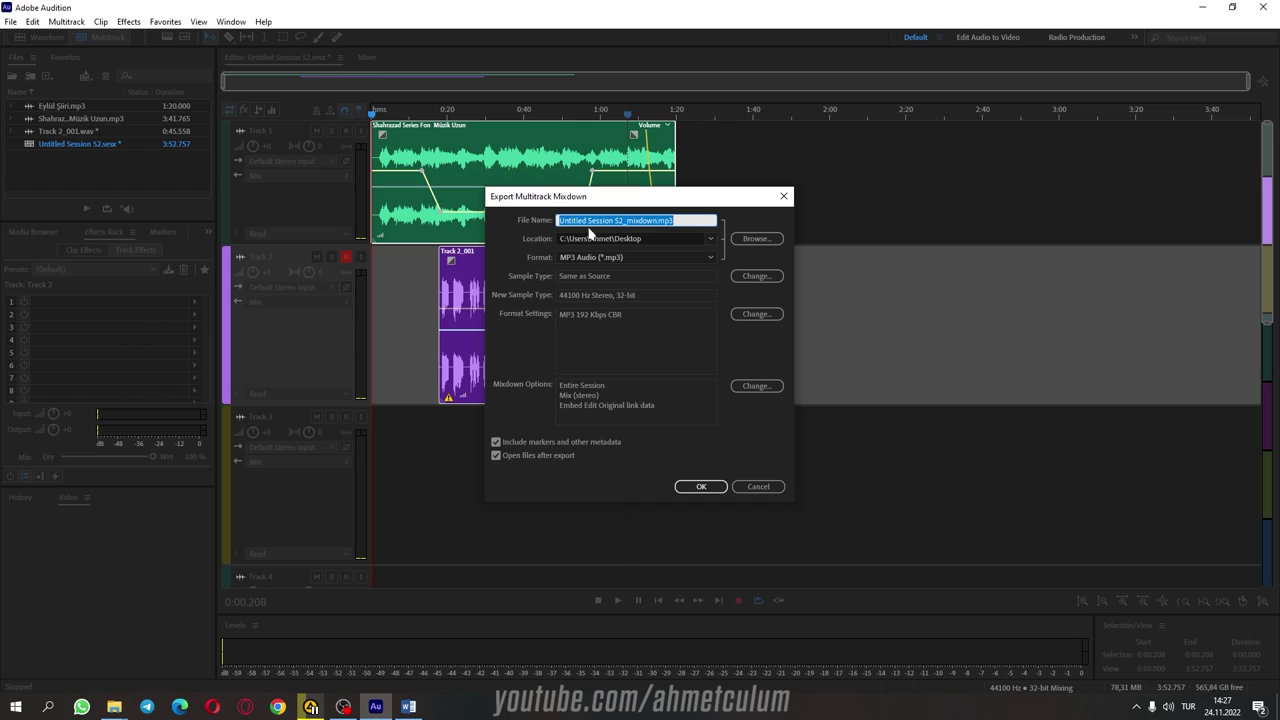
type("Eylül Şiiri Ataol Behramoğlu")
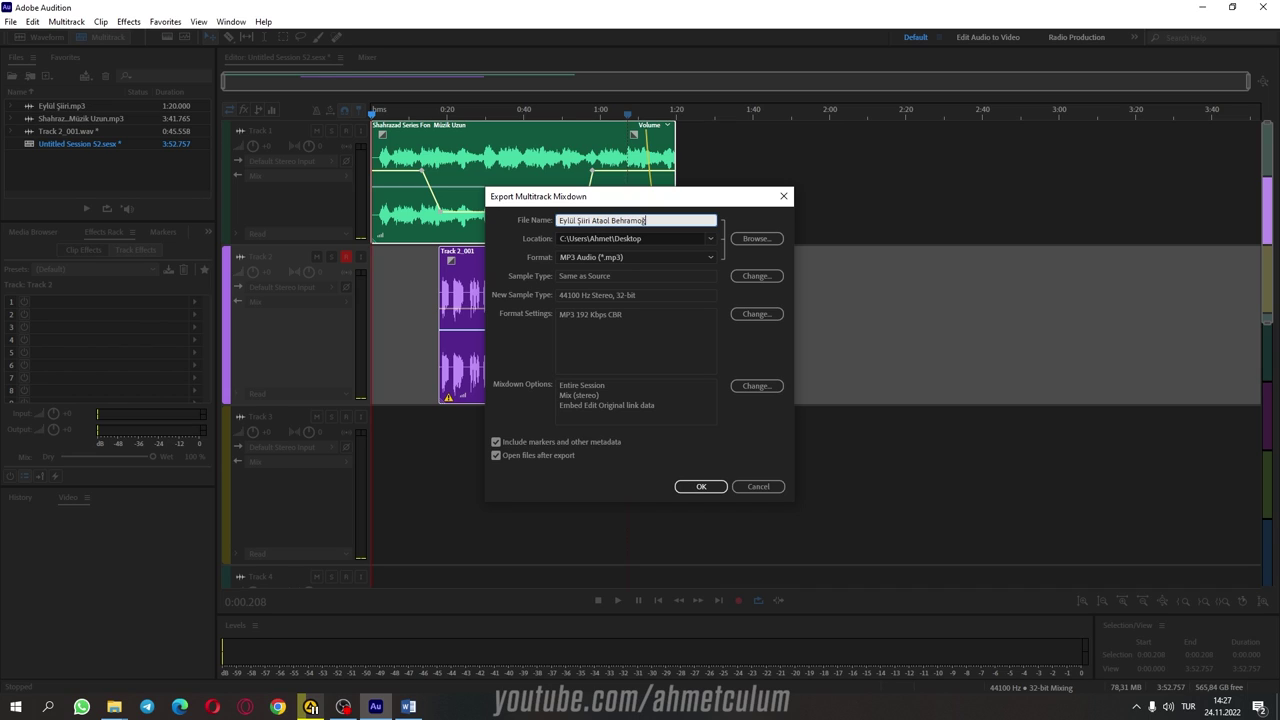
left_click(714, 489)
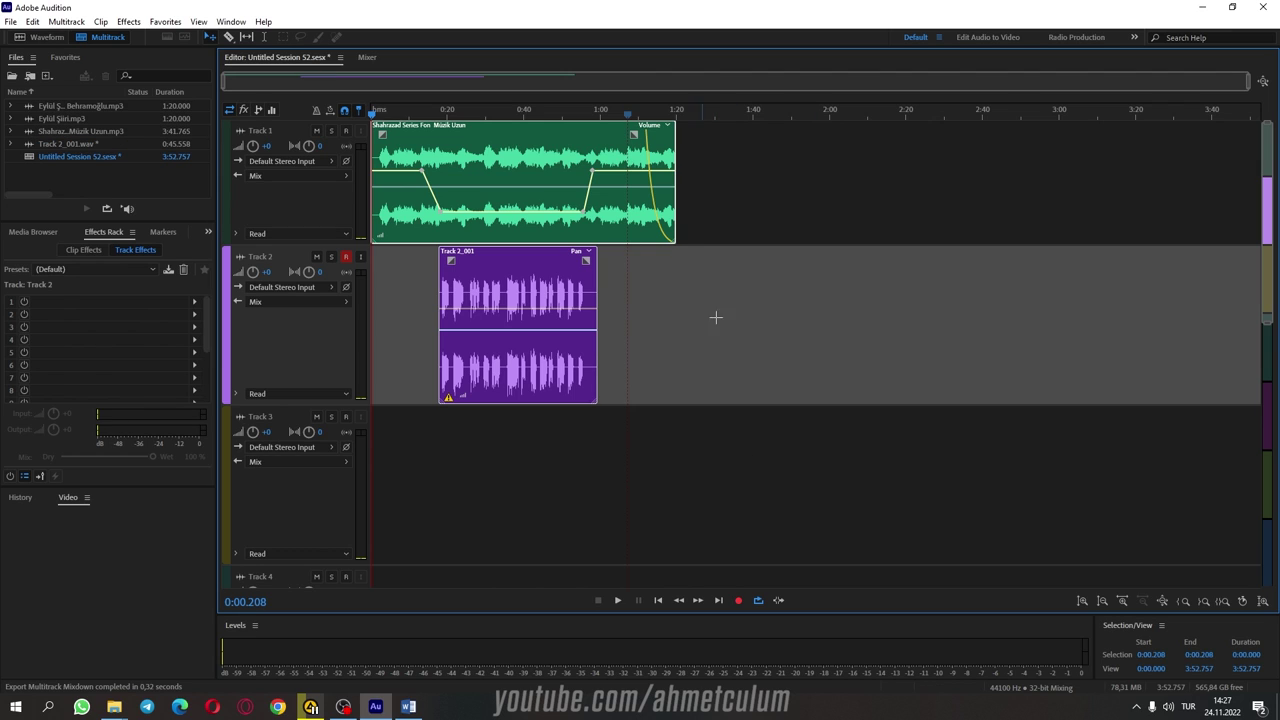
Step: Switch to the desktop, play the exported Eylül Şiiri Ataol Behramoğlu MP3 in the AIMP player and lower the playback volume
left_click(1206, 9)
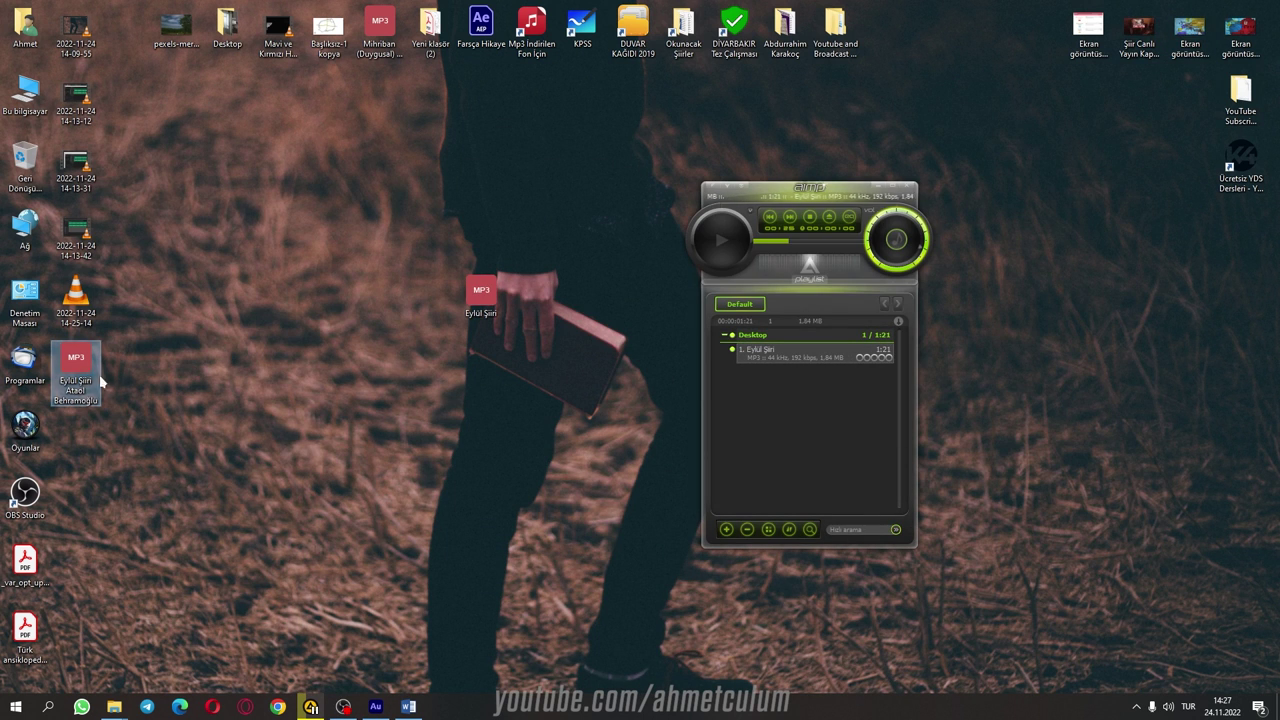
double_click(100, 383)
left_click_drag(788, 206, 500, 218)
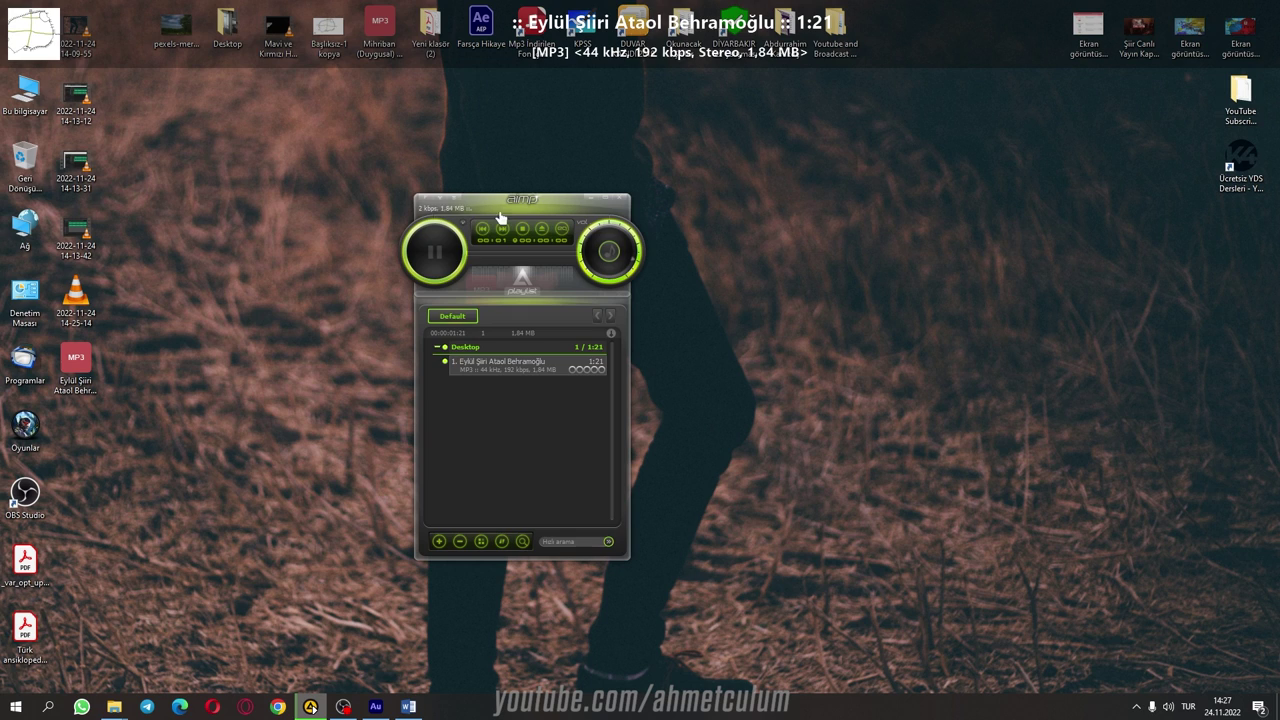
scroll(608, 250, "down", 3)
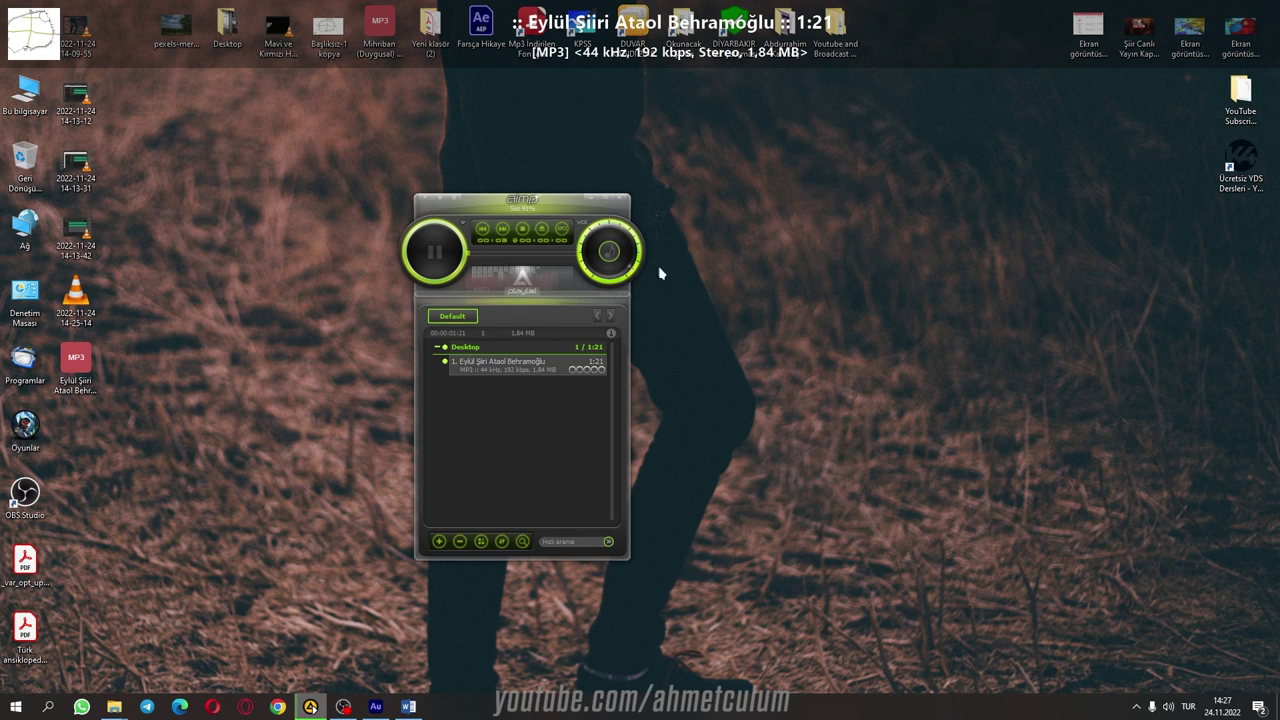